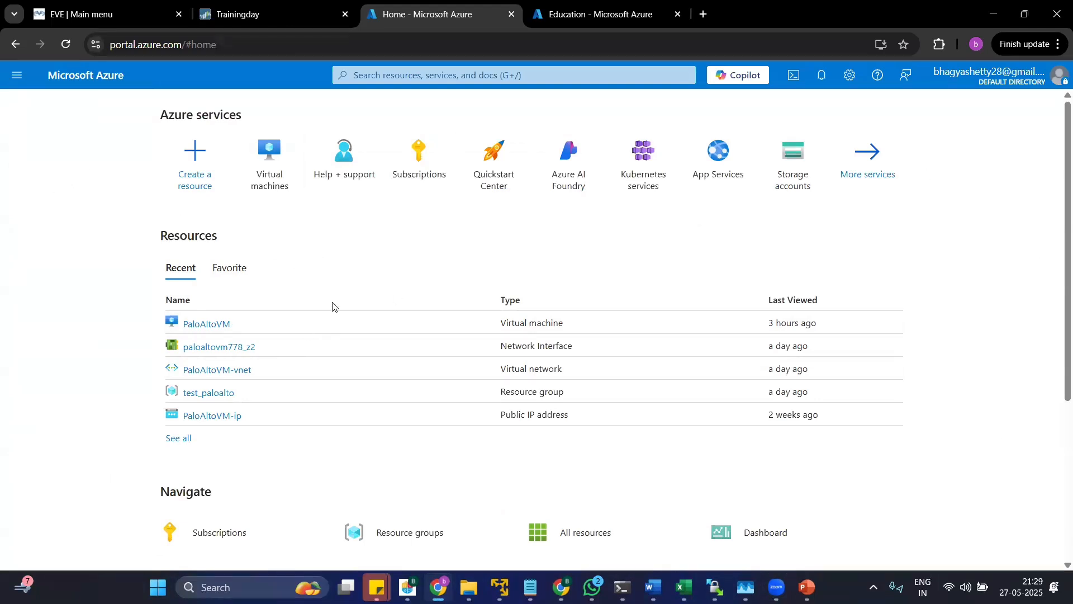
View the Azure portal's dashboard page and return to the Home page.
{"action": "left_click", "coordinate": [29, 81]}
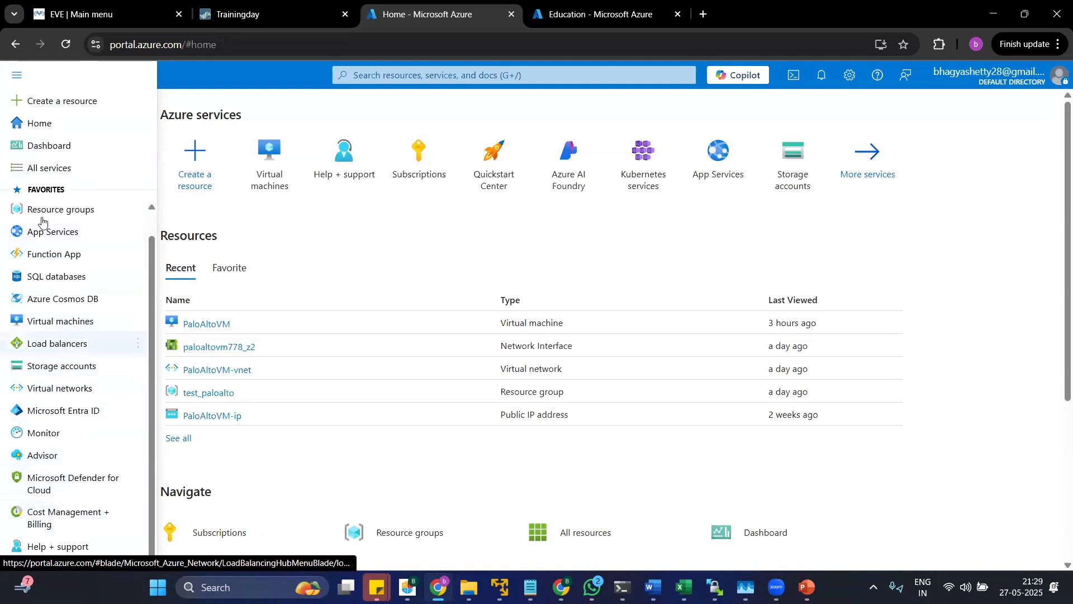
{"action": "left_click", "coordinate": [40, 146]}
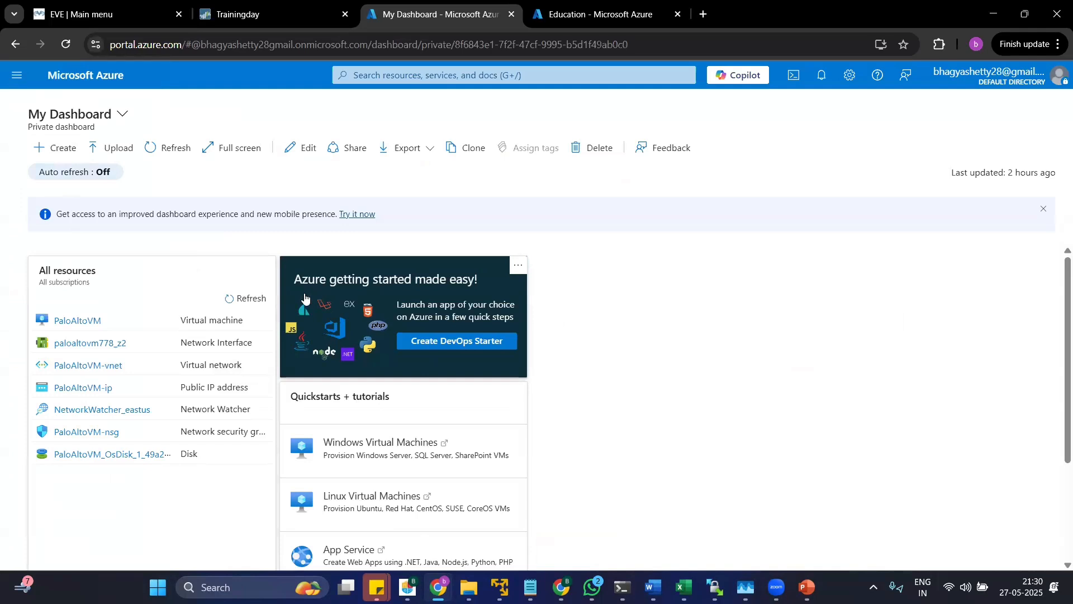
{"action": "left_click", "coordinate": [17, 75]}
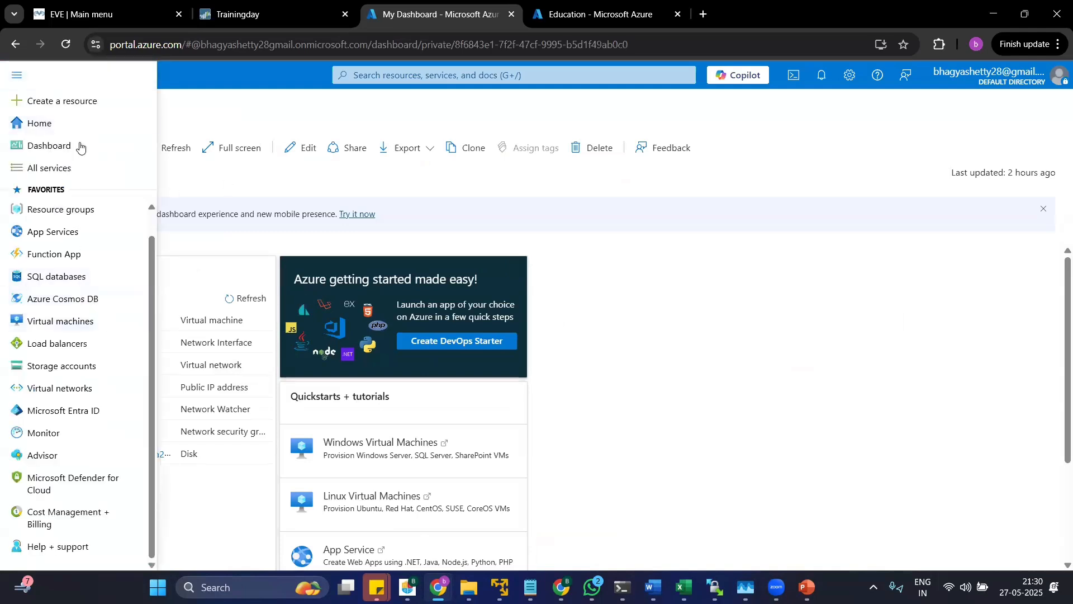
{"action": "left_click", "coordinate": [38, 123]}
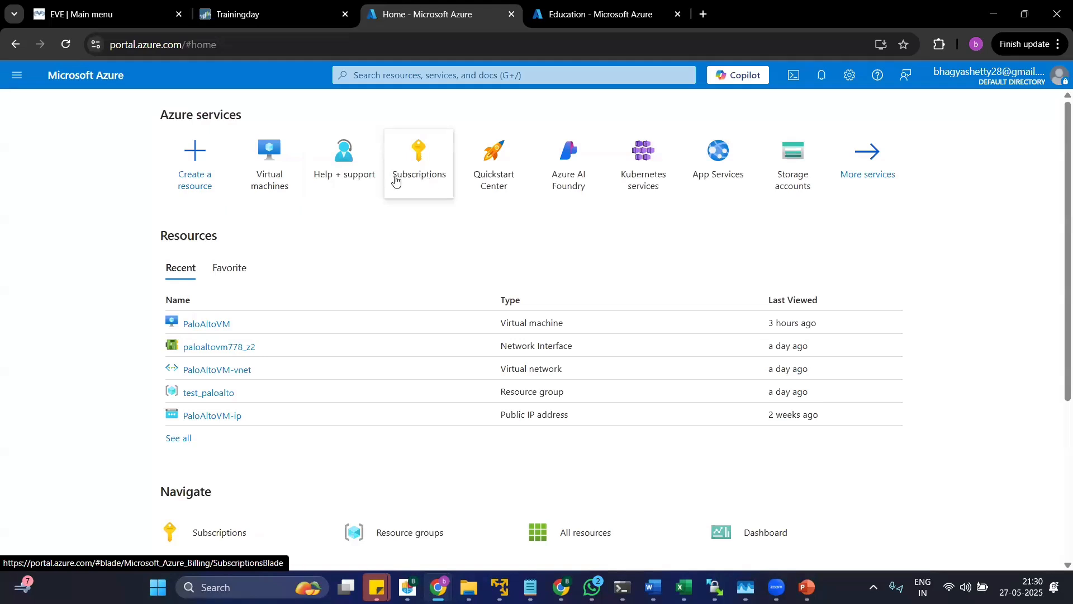
{"action": "mouse_move", "coordinate": [419, 190]}
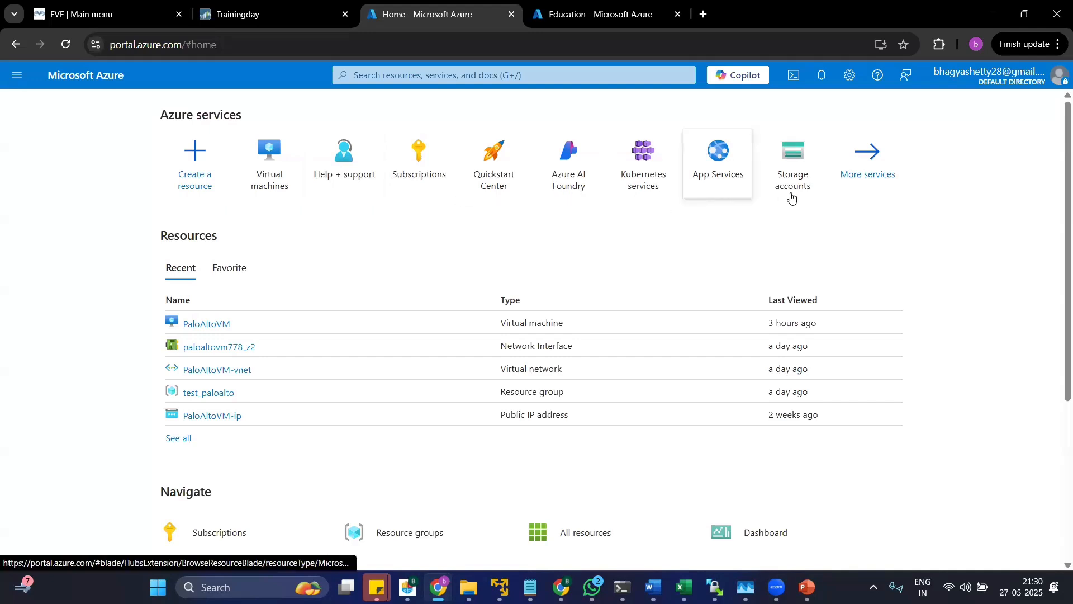
Open the full list of Azure services and look through categories from AI + machine learning to Databases.
{"action": "left_click", "coordinate": [874, 195]}
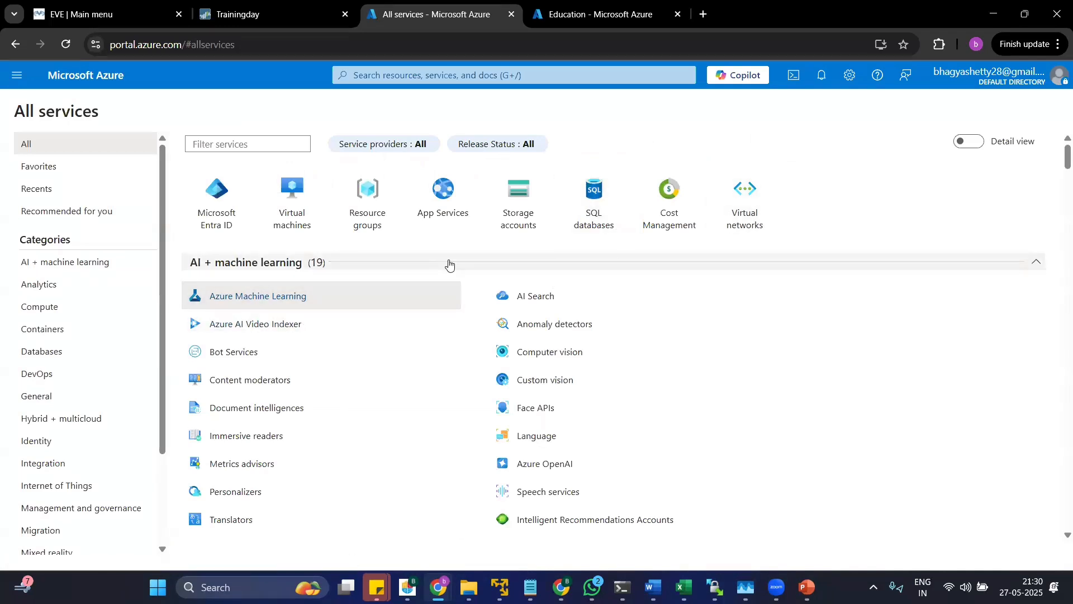
{"action": "scroll", "coordinate": [391, 263], "scroll_direction": "down", "scroll_amount": 4}
{"action": "scroll", "coordinate": [380, 268], "scroll_direction": "up", "scroll_amount": 4}
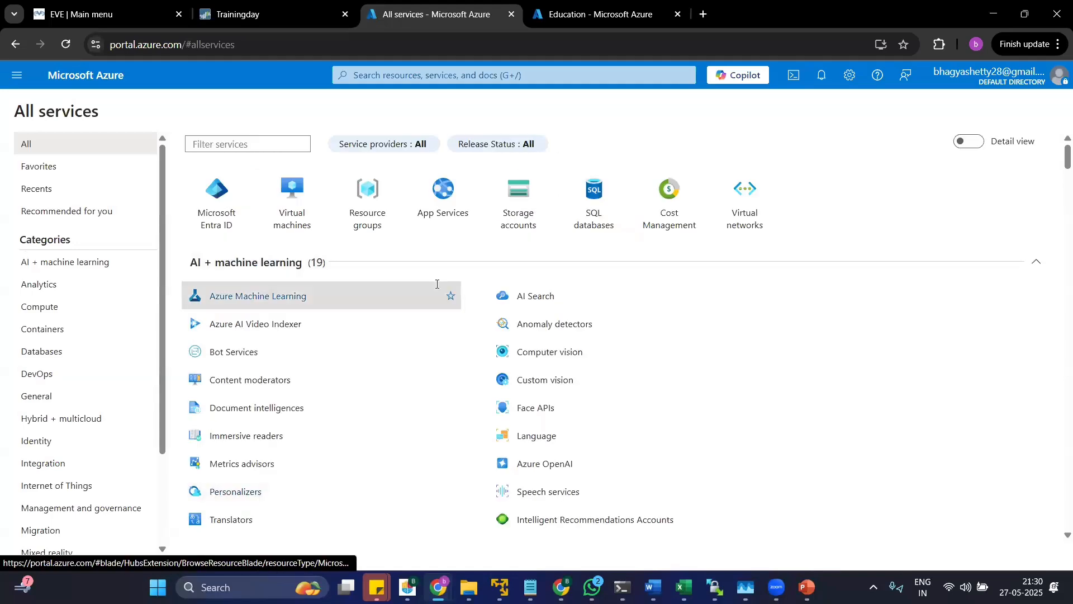
{"action": "scroll", "coordinate": [325, 367], "scroll_direction": "down", "scroll_amount": 12}
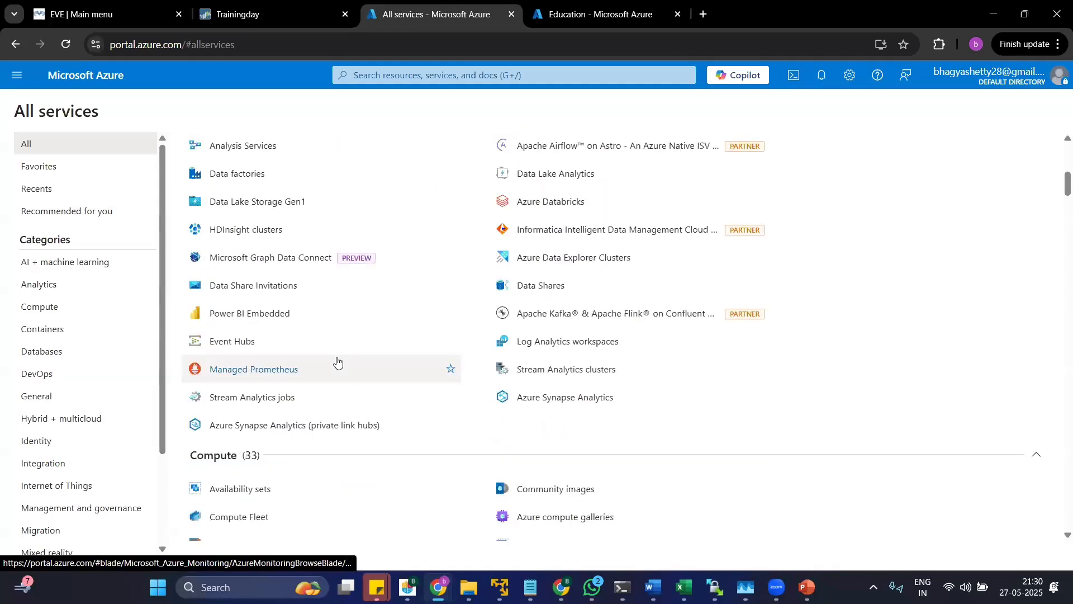
{"action": "scroll", "coordinate": [318, 349], "scroll_direction": "down", "scroll_amount": 8}
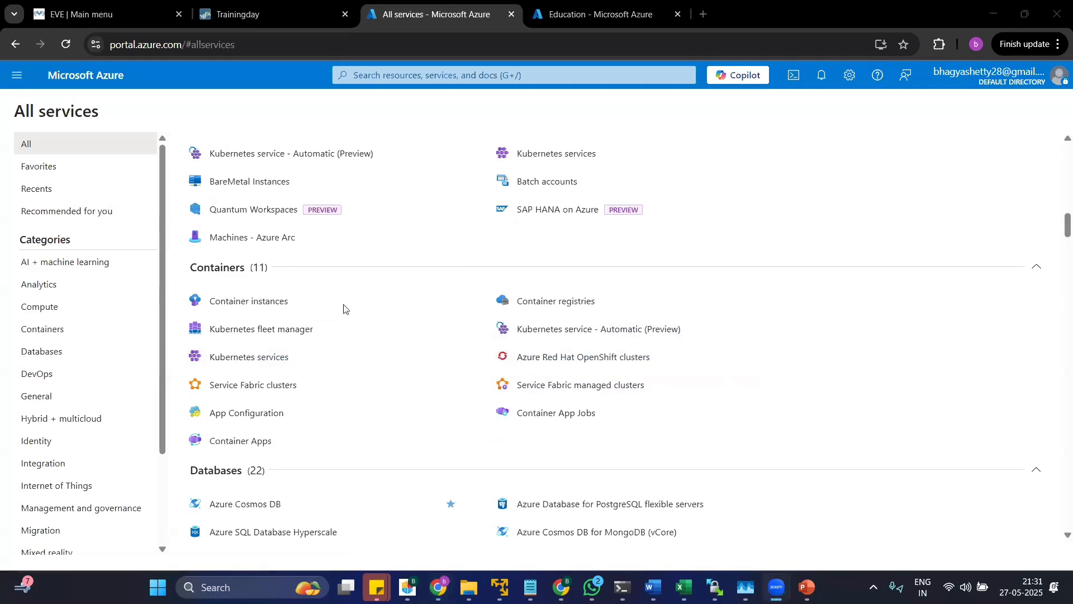
{"action": "scroll", "coordinate": [344, 308], "scroll_direction": "down", "scroll_amount": 15}
{"action": "scroll", "coordinate": [333, 371], "scroll_direction": "up", "scroll_amount": 12}
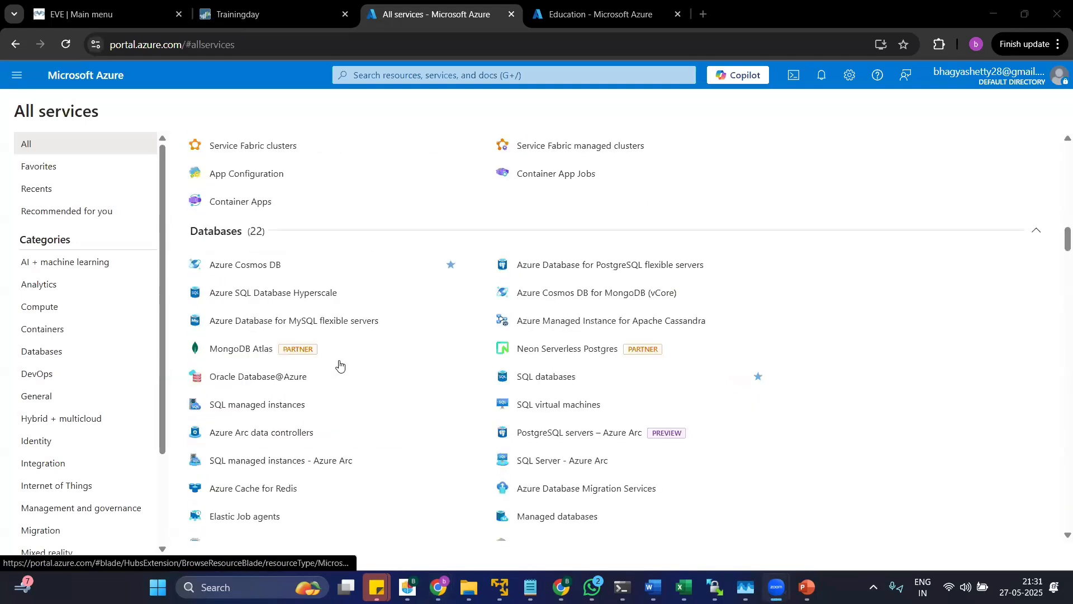
{"action": "scroll", "coordinate": [330, 367], "scroll_direction": "up", "scroll_amount": 15}
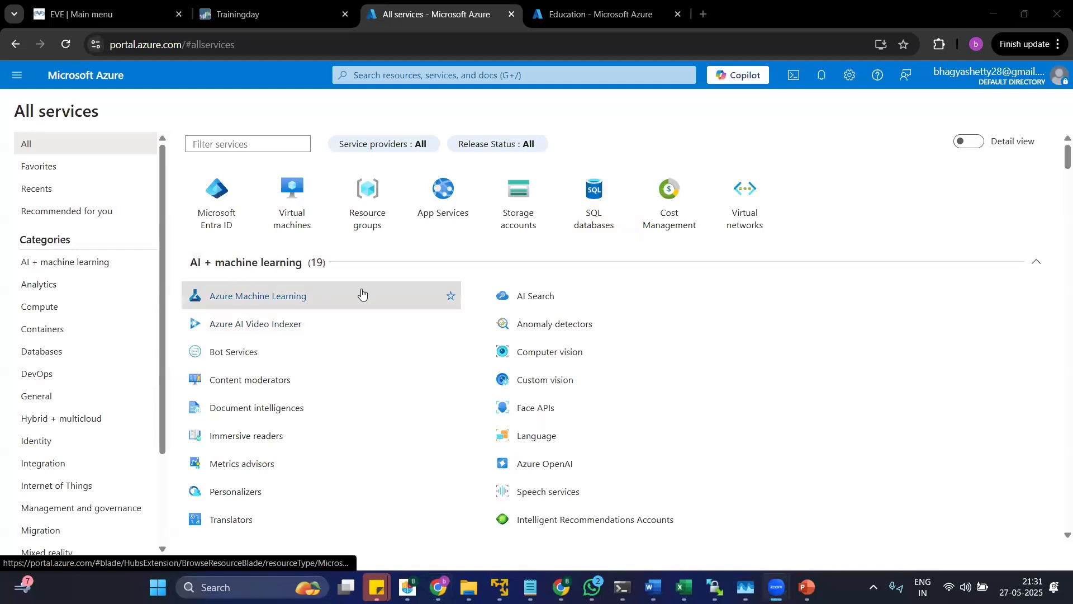
Open the PaloAltoVM overview from the Virtual machines service and collapse the list of machines beside it.
{"action": "left_click", "coordinate": [294, 234]}
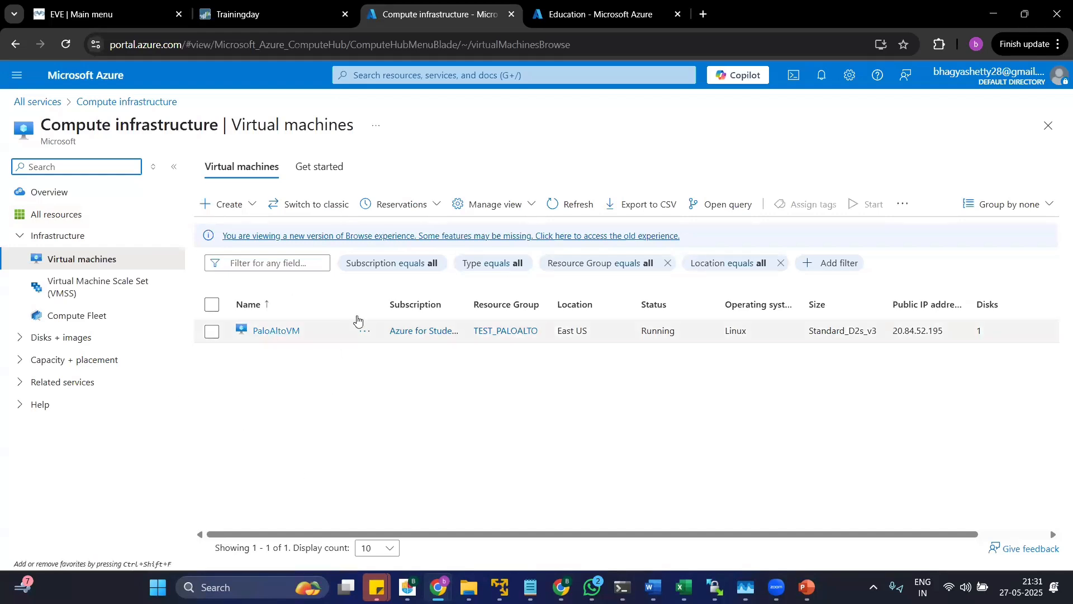
{"action": "left_click", "coordinate": [287, 332]}
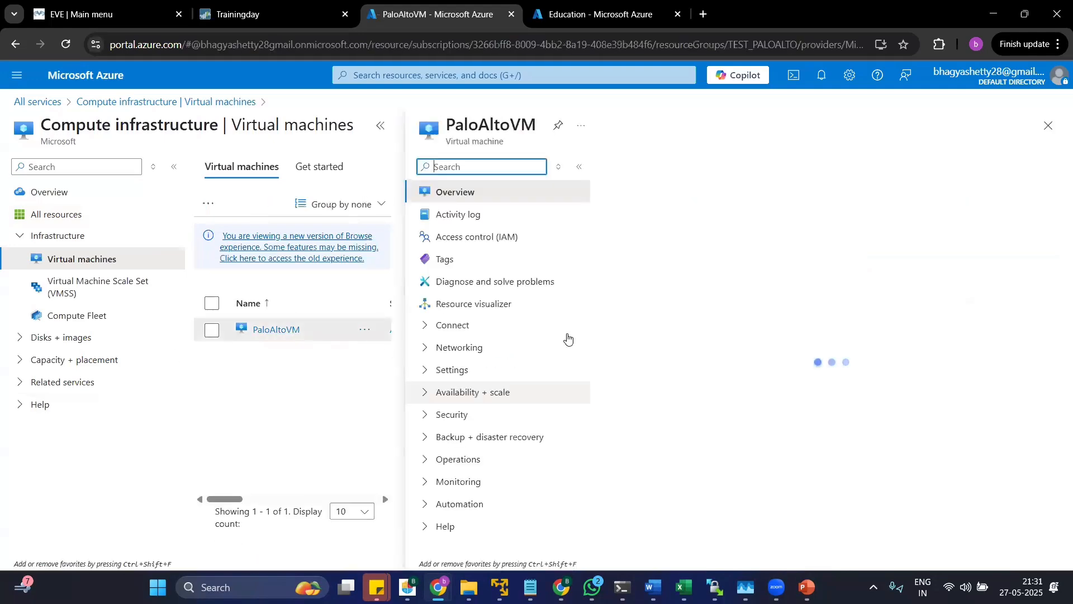
{"action": "left_click", "coordinate": [381, 128]}
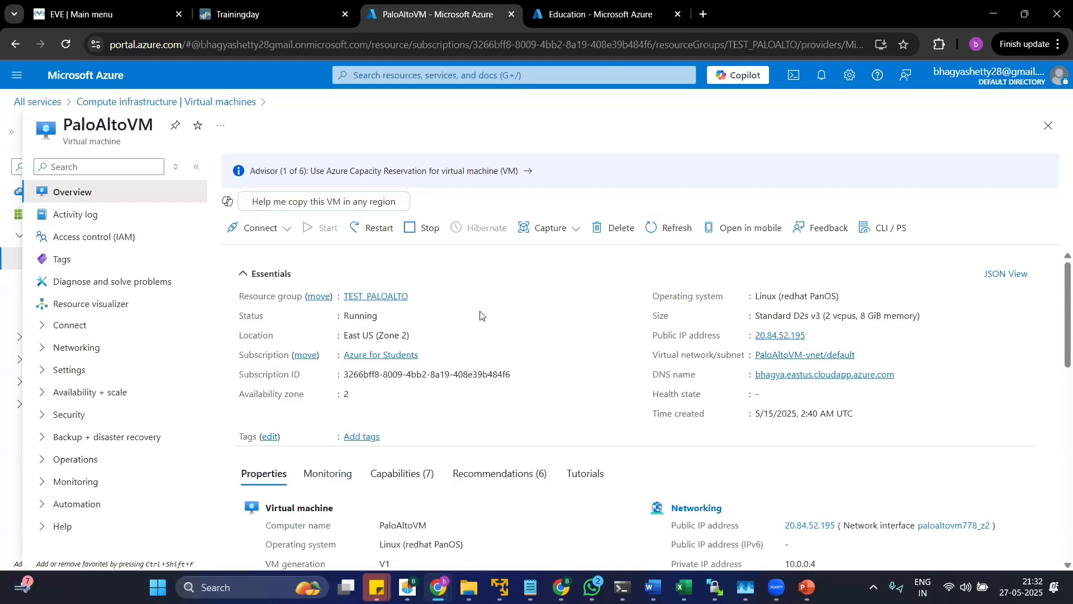
Examine PaloAltoVM's computer name and its public and private IP addresses in the overview properties.
{"action": "scroll", "coordinate": [480, 316], "scroll_direction": "down", "scroll_amount": 4}
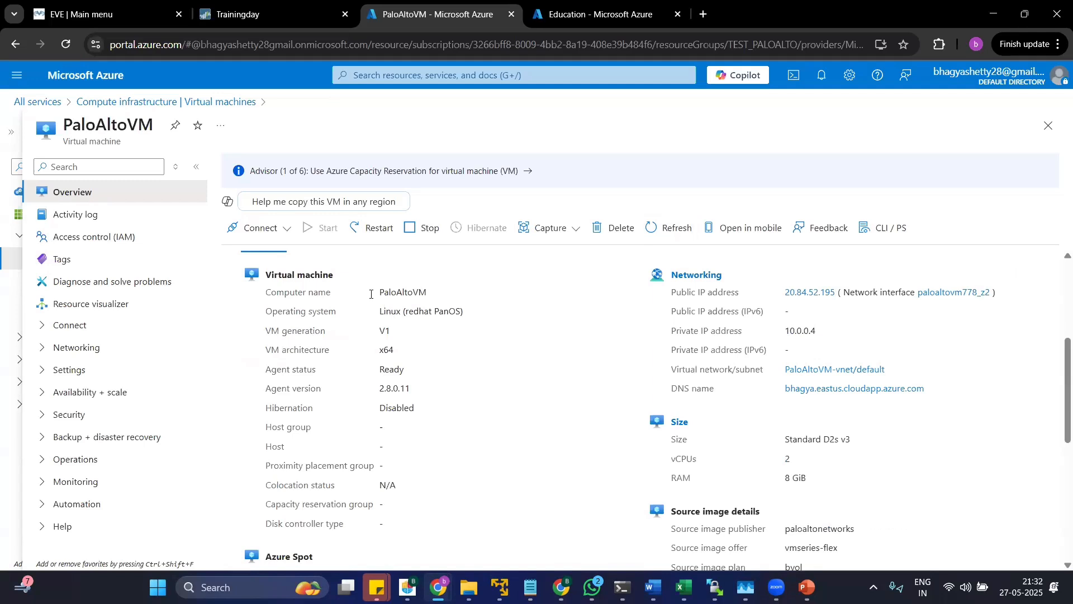
{"action": "left_click_drag", "start_coordinate": [371, 294], "coordinate": [453, 297]}
{"action": "left_click", "coordinate": [465, 328]}
{"action": "left_click_drag", "start_coordinate": [784, 330], "coordinate": [813, 329]}
{"action": "left_click_drag", "start_coordinate": [783, 330], "coordinate": [822, 334]}
{"action": "left_click_drag", "start_coordinate": [767, 292], "coordinate": [848, 305]}
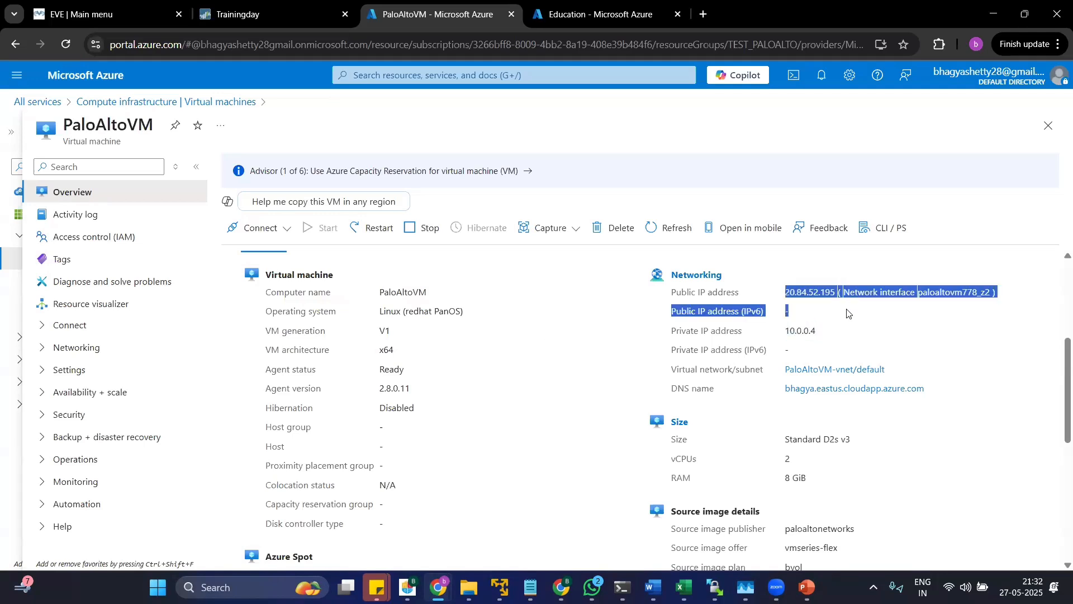
{"action": "left_click", "coordinate": [744, 335]}
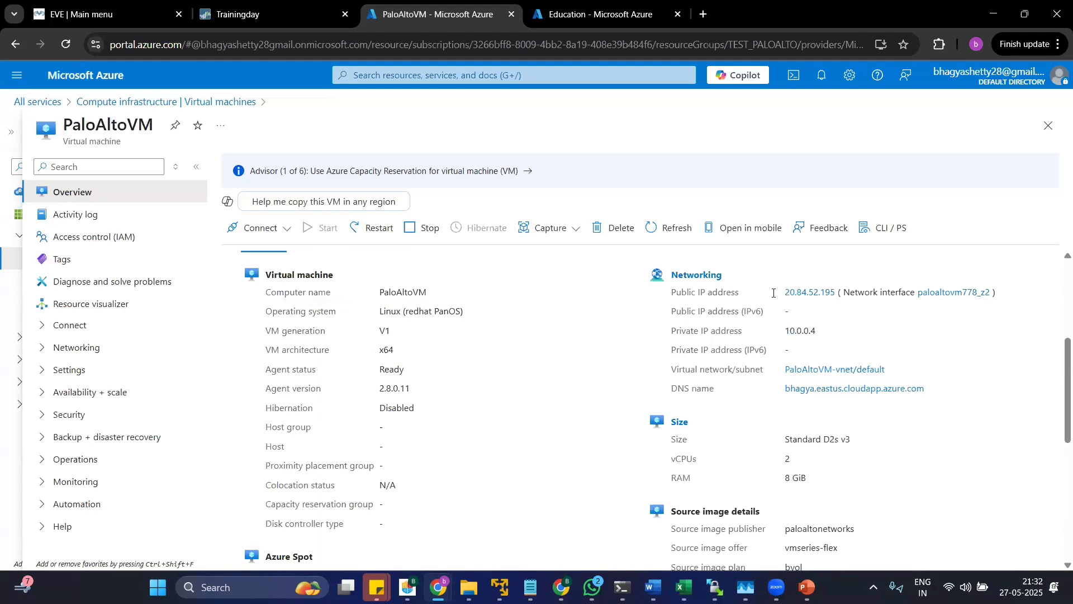
{"action": "left_click_drag", "start_coordinate": [773, 293], "coordinate": [840, 294]}
{"action": "left_click", "coordinate": [520, 352]}
Examine PaloAltoVM's size details, including the size name, vCPUs and RAM.
{"action": "scroll", "coordinate": [576, 369], "scroll_direction": "down", "scroll_amount": 3}
{"action": "scroll", "coordinate": [660, 370], "scroll_direction": "up", "scroll_amount": 3}
{"action": "left_click_drag", "start_coordinate": [760, 513], "coordinate": [660, 413]}
{"action": "left_click", "coordinate": [563, 405]}
{"action": "left_click_drag", "start_coordinate": [671, 479], "coordinate": [808, 479]}
{"action": "left_click", "coordinate": [797, 479]}
{"action": "triple_click", "coordinate": [815, 479]}
{"action": "triple_click", "coordinate": [826, 459]}
{"action": "left_click_drag", "start_coordinate": [785, 440], "coordinate": [847, 447]}
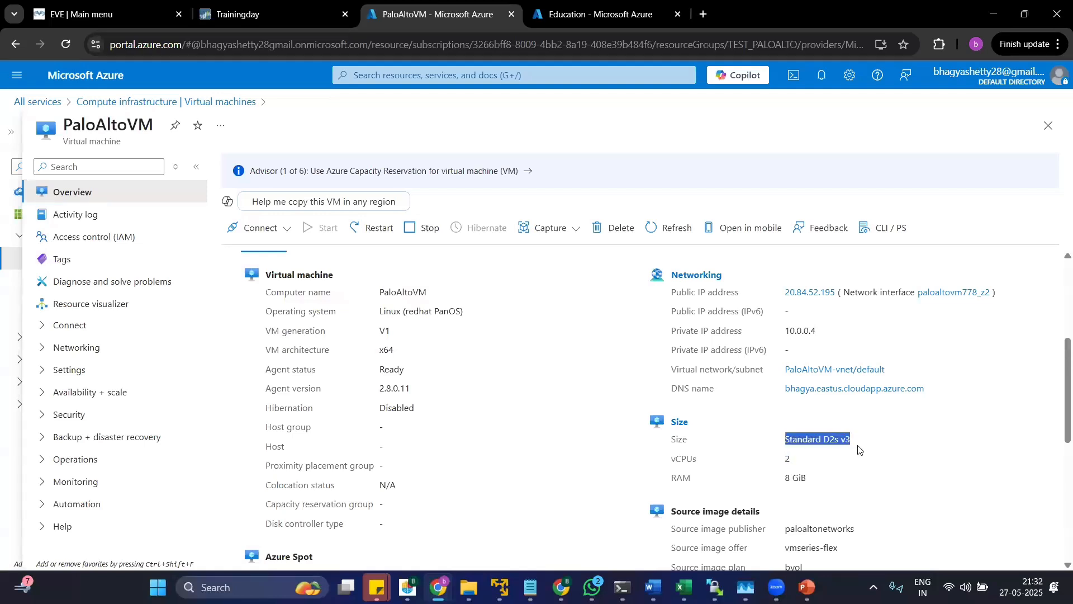
{"action": "left_click", "coordinate": [851, 459]}
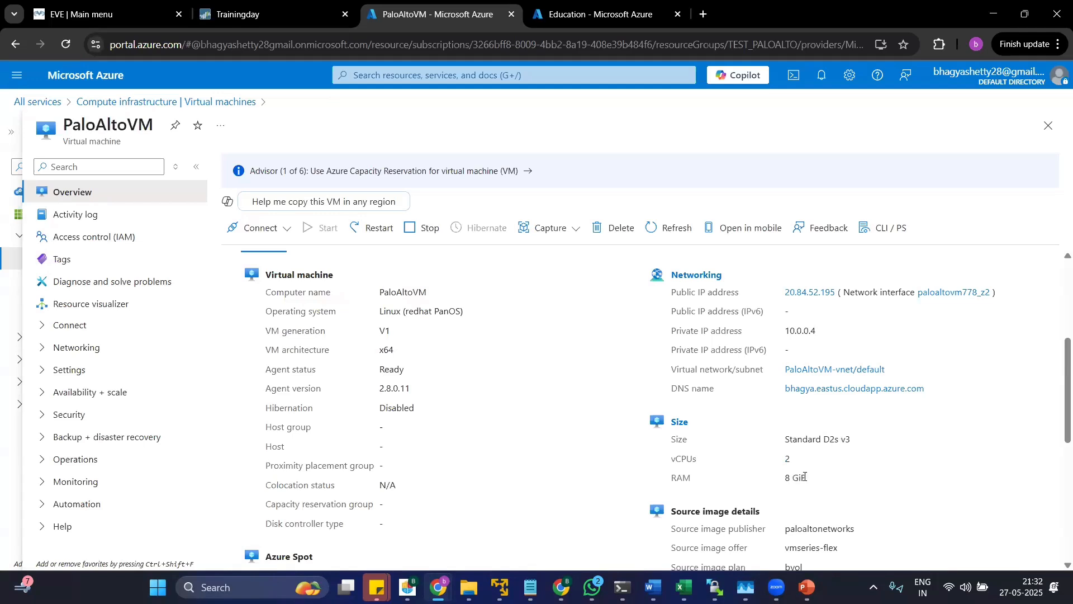
{"action": "left_click_drag", "start_coordinate": [805, 477], "coordinate": [782, 463]}
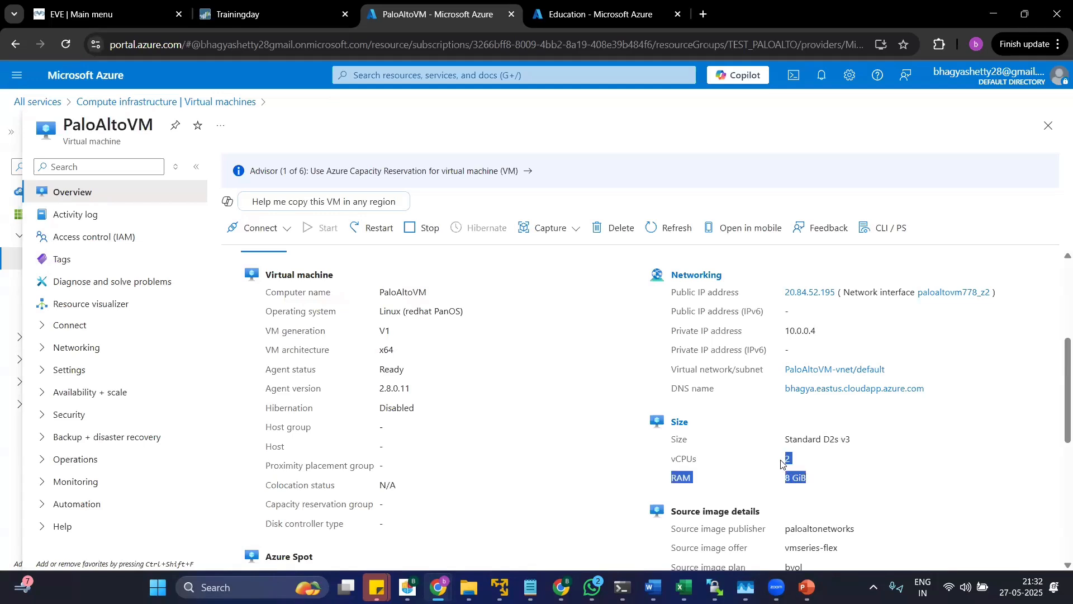
{"action": "left_click", "coordinate": [813, 475]}
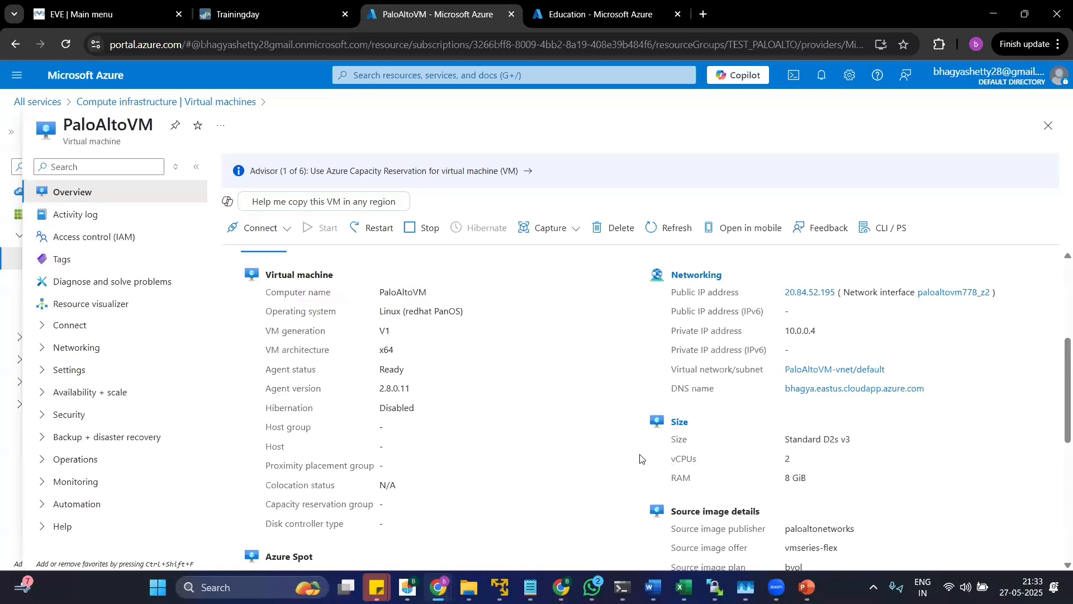
Examine PaloAltoVM's source image publisher and offer, then look over the remaining disk, security and monitoring properties.
{"action": "scroll", "coordinate": [499, 431], "scroll_direction": "down", "scroll_amount": 4}
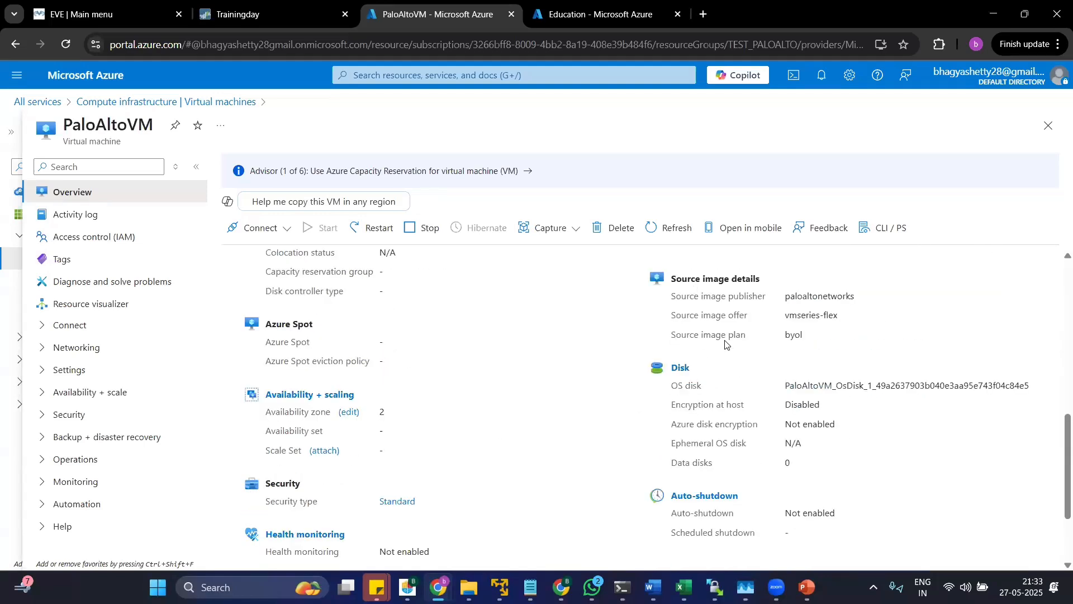
{"action": "left_click_drag", "start_coordinate": [704, 281], "coordinate": [761, 281]}
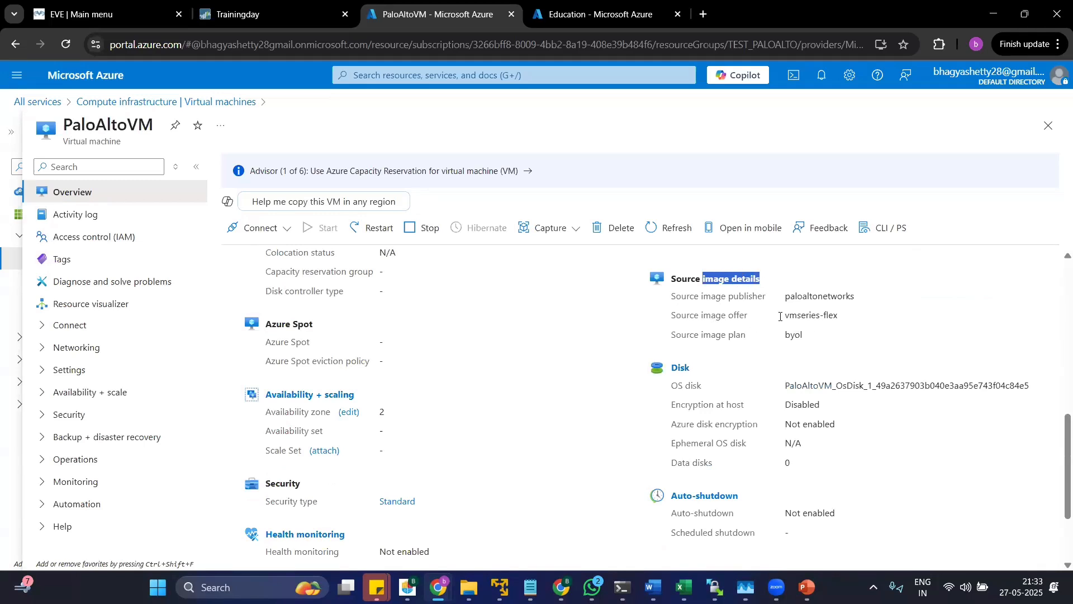
{"action": "mouse_move", "coordinate": [780, 317]}
{"action": "left_mouse_down"}
{"action": "mouse_move", "coordinate": [845, 323]}
{"action": "mouse_move", "coordinate": [803, 295]}
{"action": "mouse_move", "coordinate": [785, 297]}
{"action": "mouse_move", "coordinate": [842, 326]}
{"action": "mouse_move", "coordinate": [855, 301]}
{"action": "mouse_move", "coordinate": [783, 298]}
{"action": "left_mouse_up"}
{"action": "left_click", "coordinate": [842, 335]}
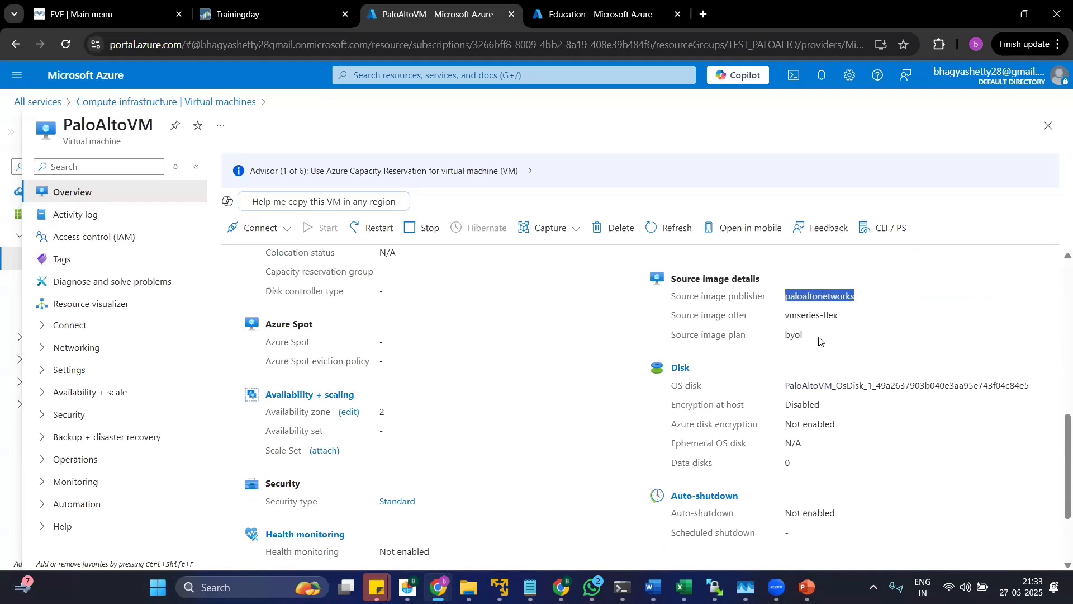
{"action": "left_click_drag", "start_coordinate": [847, 323], "coordinate": [786, 319]}
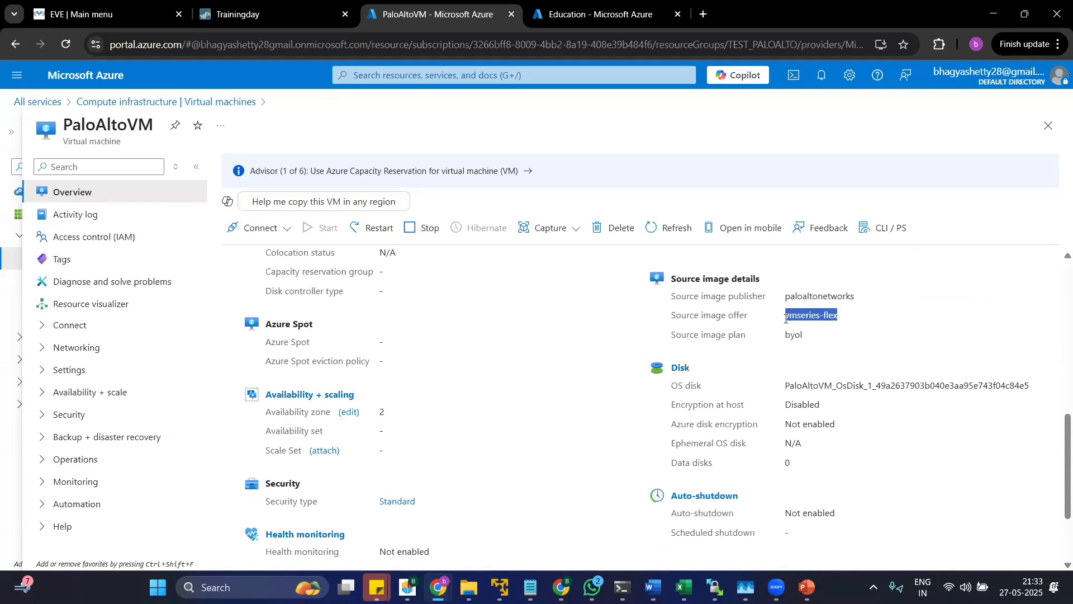
{"action": "left_click", "coordinate": [839, 335]}
{"action": "scroll", "coordinate": [744, 447], "scroll_direction": "down", "scroll_amount": 2}
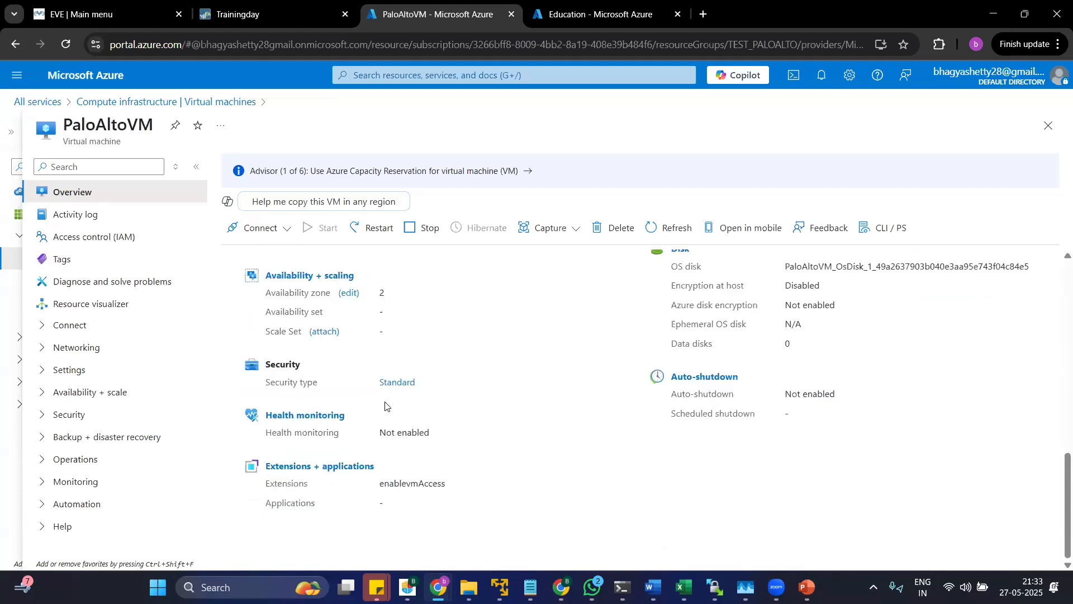
{"action": "scroll", "coordinate": [385, 405], "scroll_direction": "up", "scroll_amount": 4}
{"action": "scroll", "coordinate": [385, 406], "scroll_direction": "down", "scroll_amount": 4}
{"action": "scroll", "coordinate": [643, 429], "scroll_direction": "up", "scroll_amount": 9}
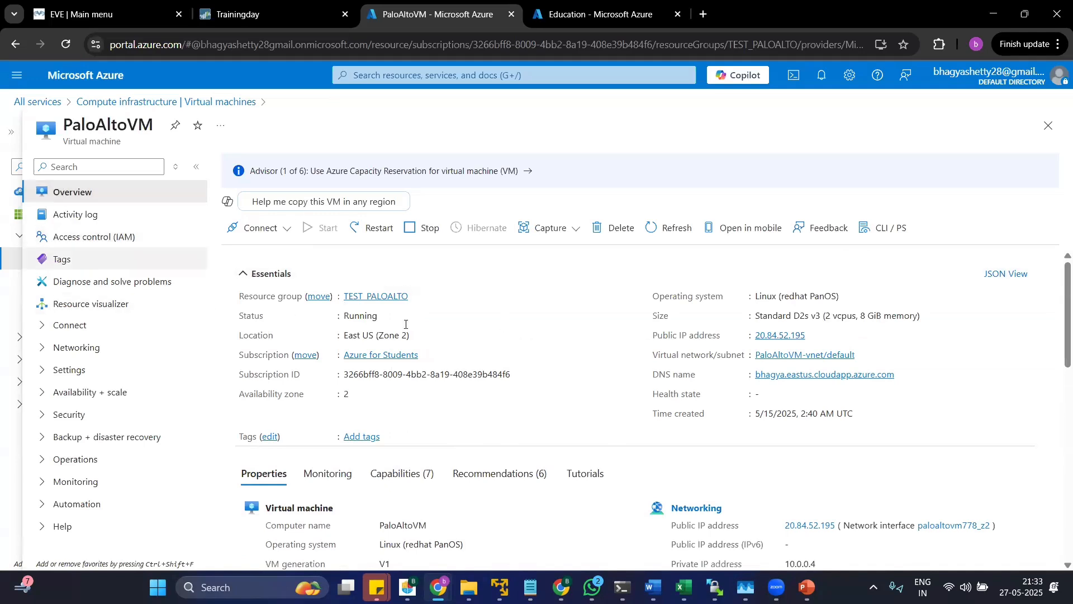
View the connection options for PaloAltoVM and return to its overview.
{"action": "left_click", "coordinate": [264, 232]}
{"action": "left_click", "coordinate": [258, 251]}
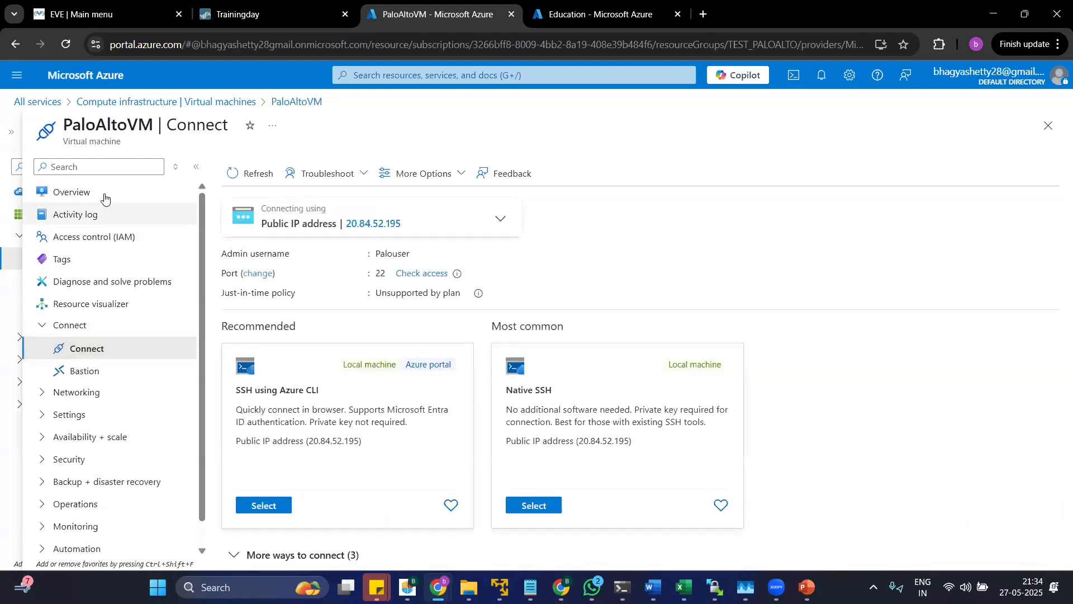
{"action": "left_click", "coordinate": [104, 194]}
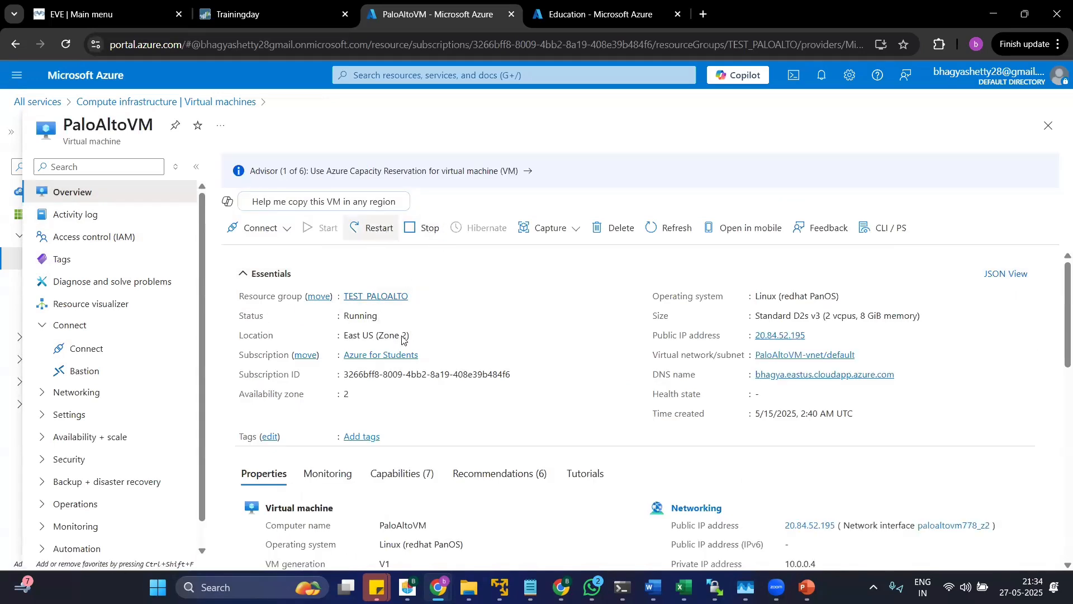
Restart PaloAltoVM and check the restart's progress in the notifications.
{"action": "left_click", "coordinate": [250, 221]}
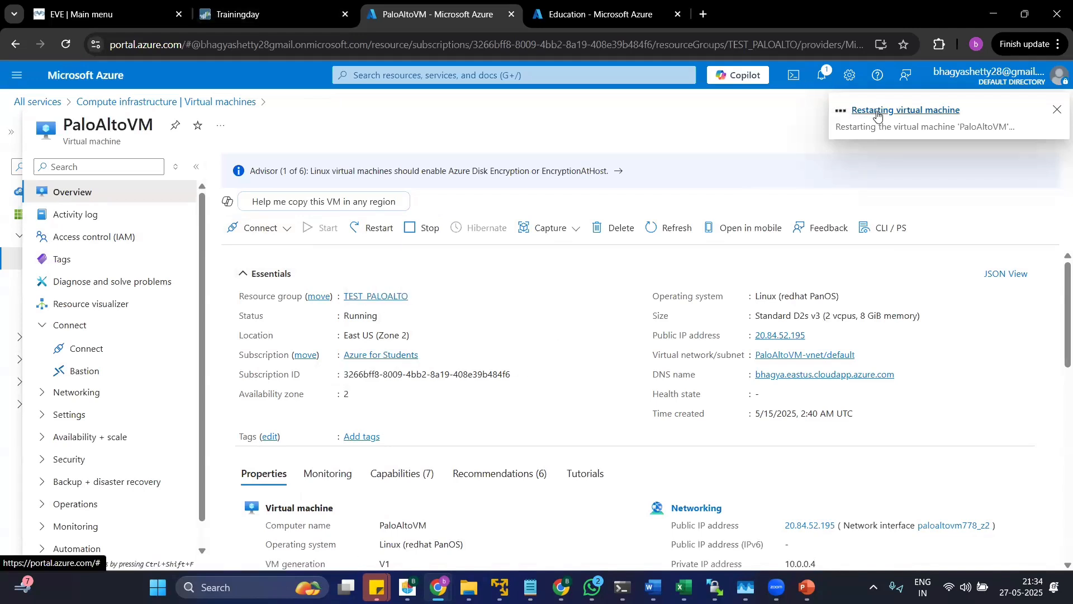
{"action": "left_click", "coordinate": [820, 77]}
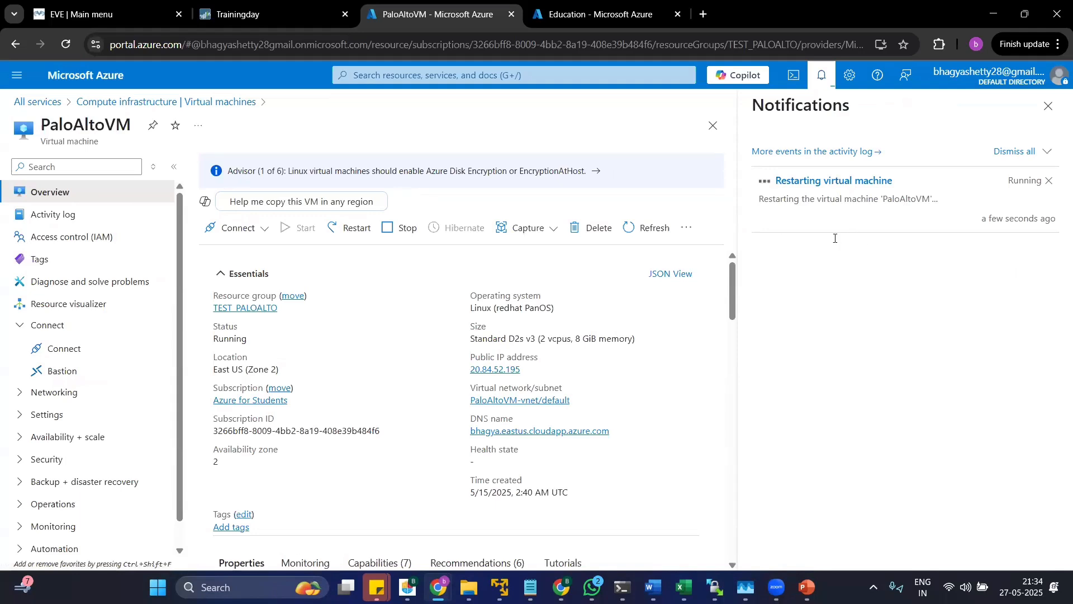
{"action": "left_click", "coordinate": [1047, 107]}
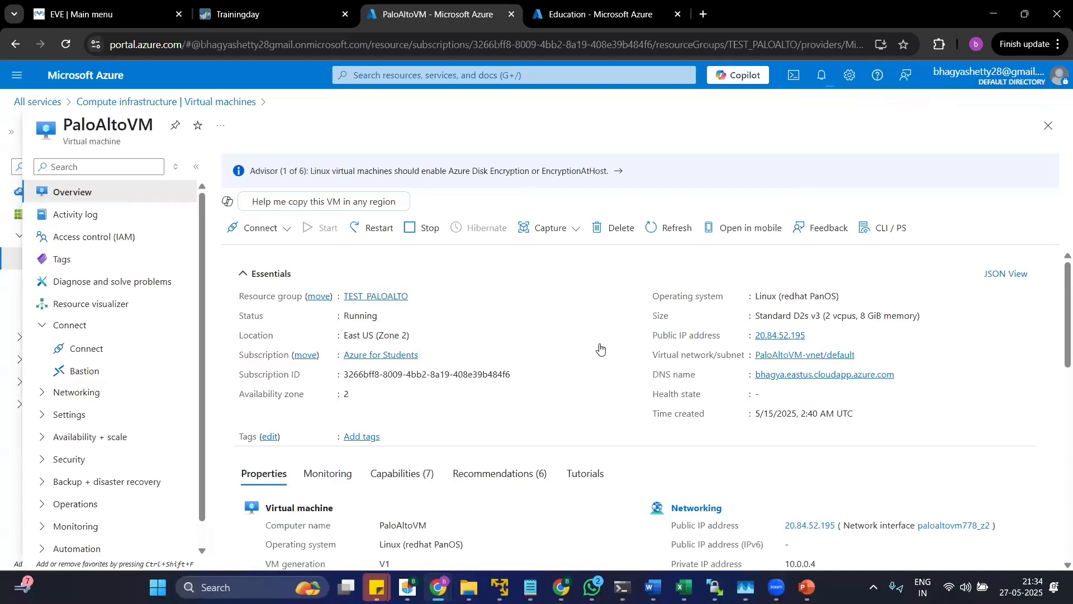
Open the serial console of PaloAltoVM from the Help section and check its connection message.
{"action": "scroll", "coordinate": [90, 391], "scroll_direction": "down", "scroll_amount": 1}
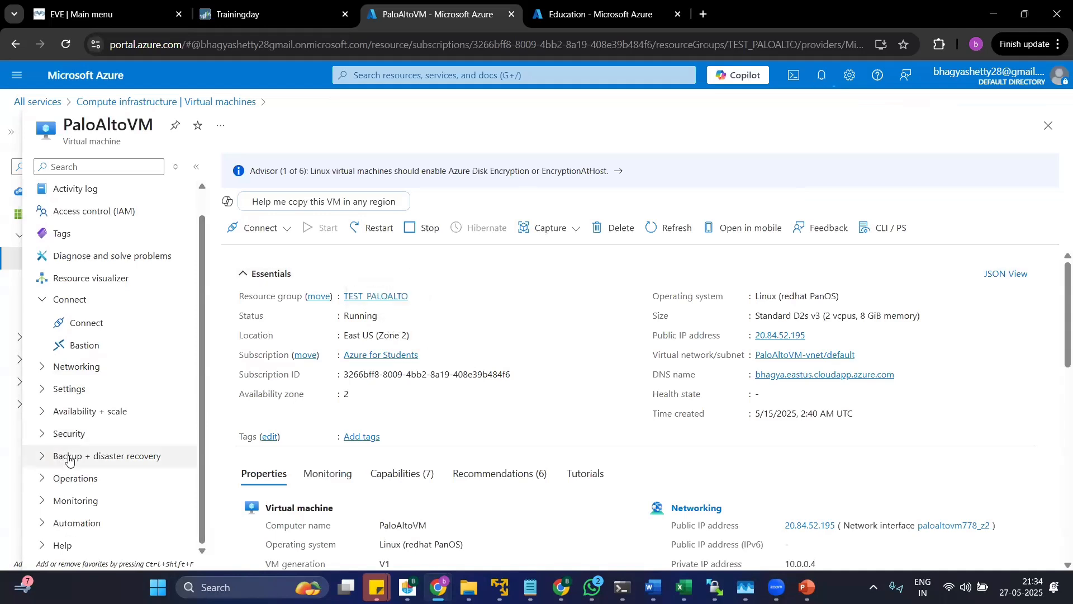
{"action": "left_click", "coordinate": [83, 545]}
{"action": "scroll", "coordinate": [106, 492], "scroll_direction": "down", "scroll_amount": 5}
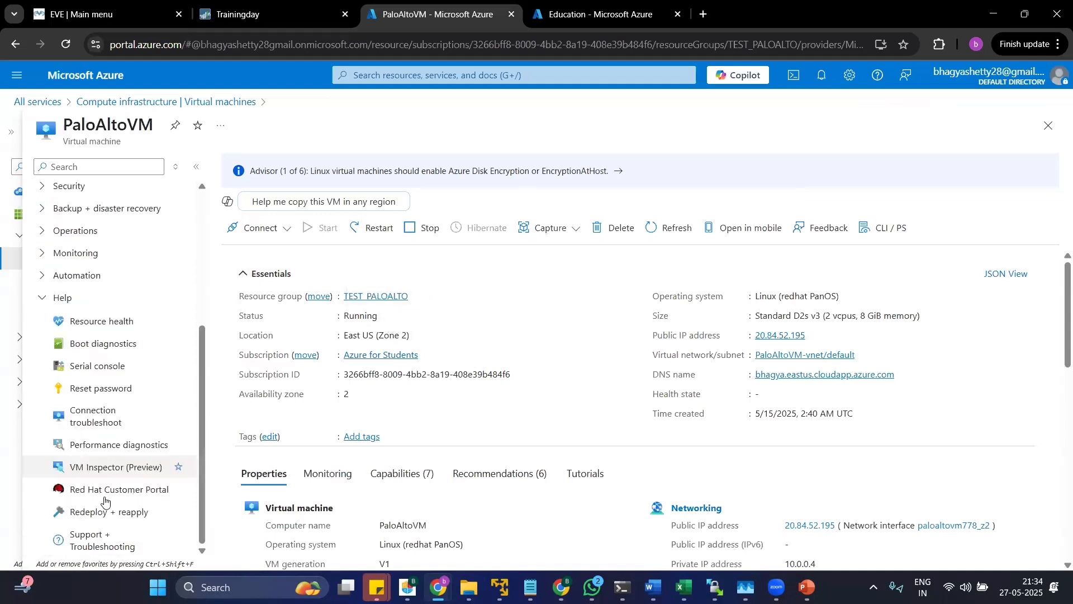
{"action": "left_click", "coordinate": [120, 366]}
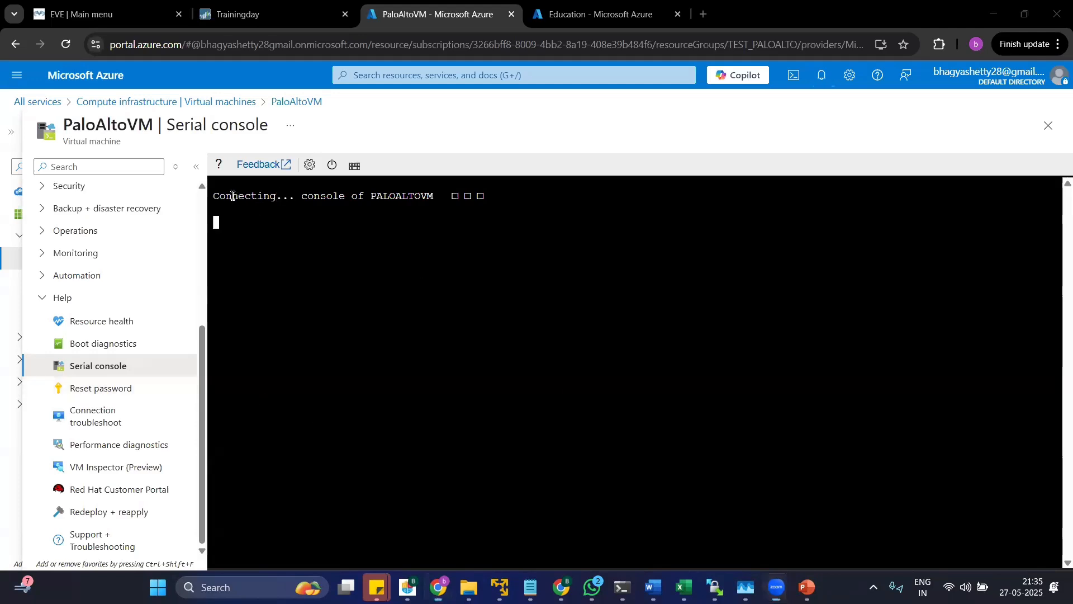
{"action": "left_click_drag", "start_coordinate": [220, 196], "coordinate": [496, 203]}
{"action": "left_click", "coordinate": [491, 250]}
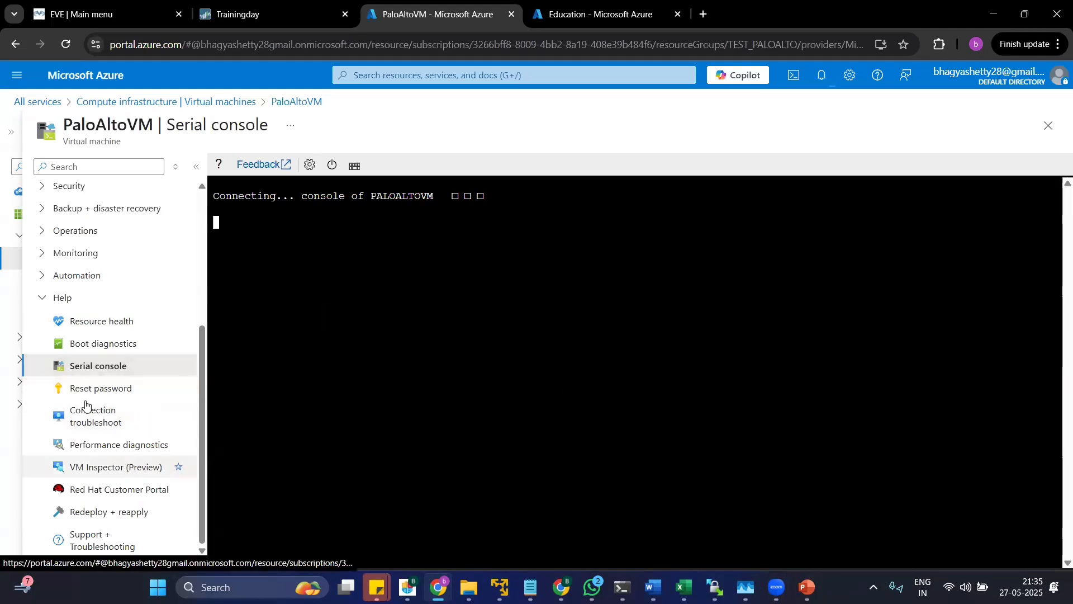
{"action": "scroll", "coordinate": [104, 433], "scroll_direction": "up", "scroll_amount": 4}
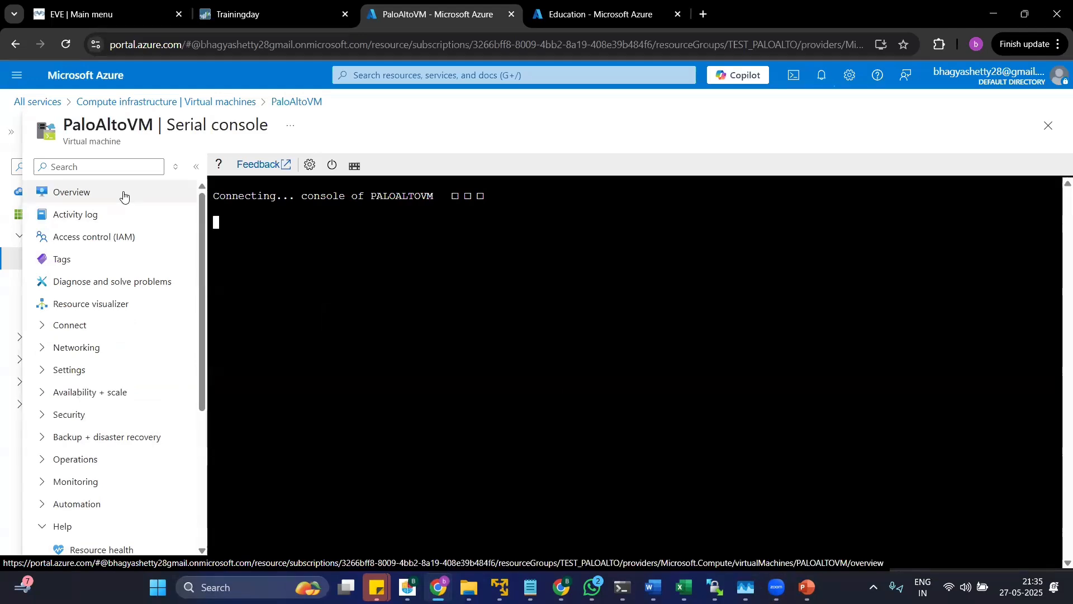
Look over PaloAltoVM's connection troubleshoot page, including its destination, probe and diagnostic test settings, and return to the overview.
{"action": "scroll", "coordinate": [114, 402], "scroll_direction": "down", "scroll_amount": 5}
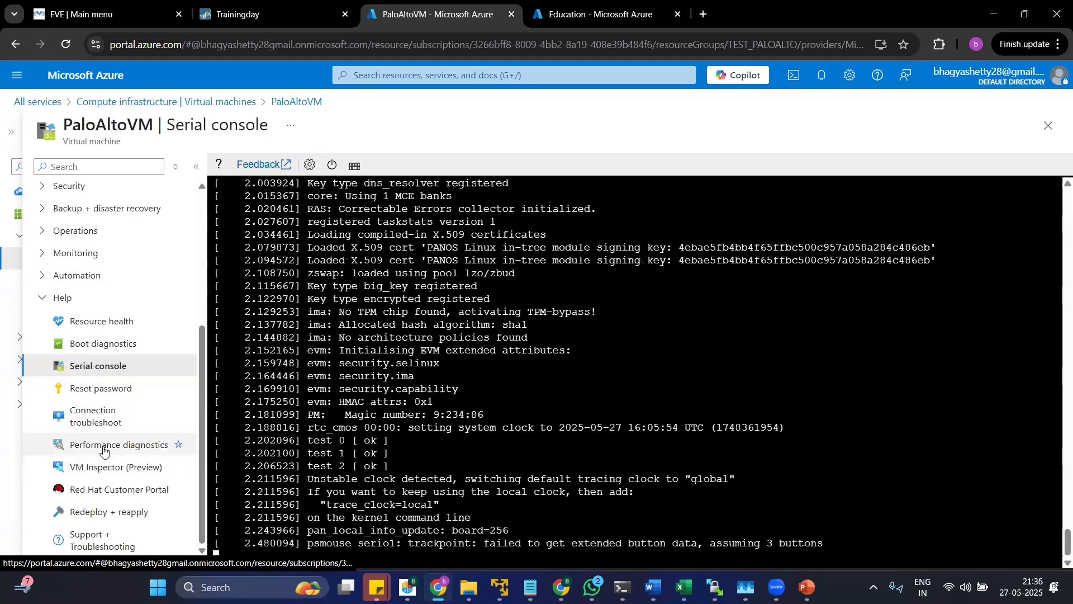
{"action": "left_click", "coordinate": [101, 415]}
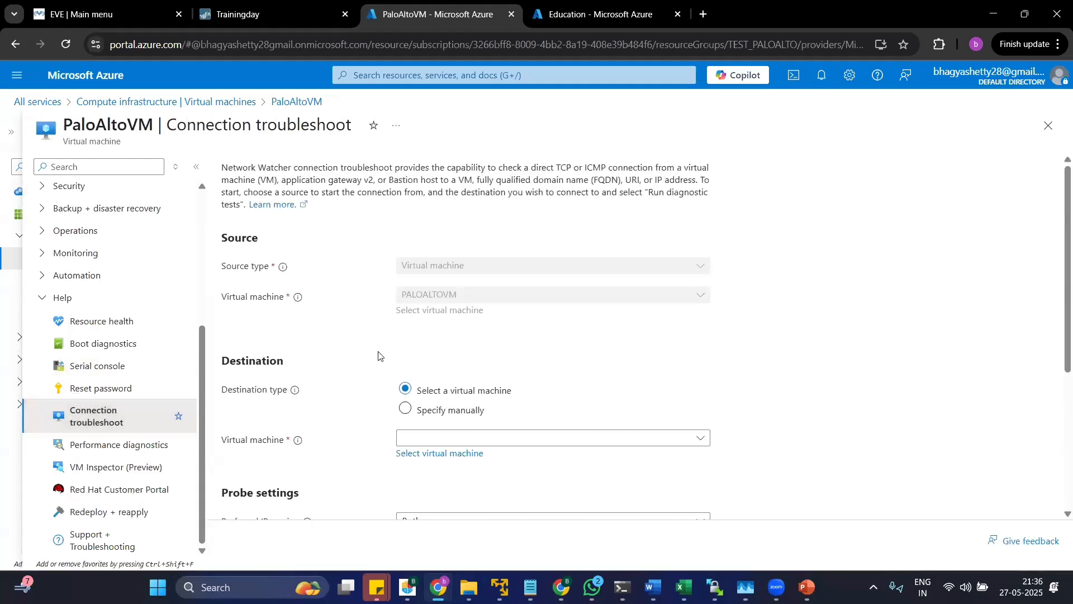
{"action": "scroll", "coordinate": [352, 369], "scroll_direction": "down", "scroll_amount": 4}
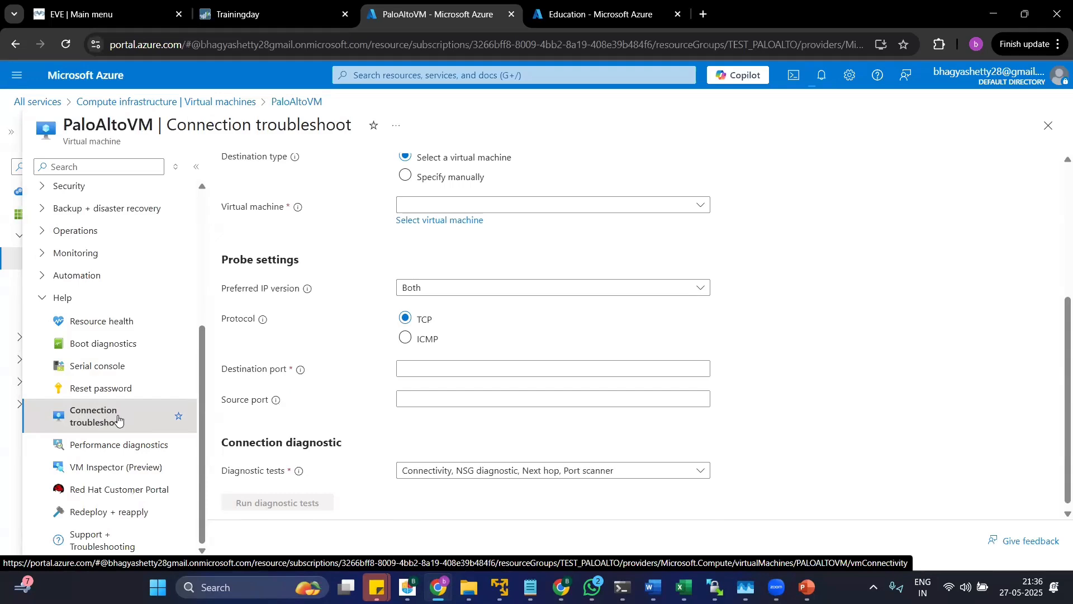
{"action": "scroll", "coordinate": [118, 420], "scroll_direction": "up", "scroll_amount": 1}
{"action": "scroll", "coordinate": [119, 419], "scroll_direction": "up", "scroll_amount": 4}
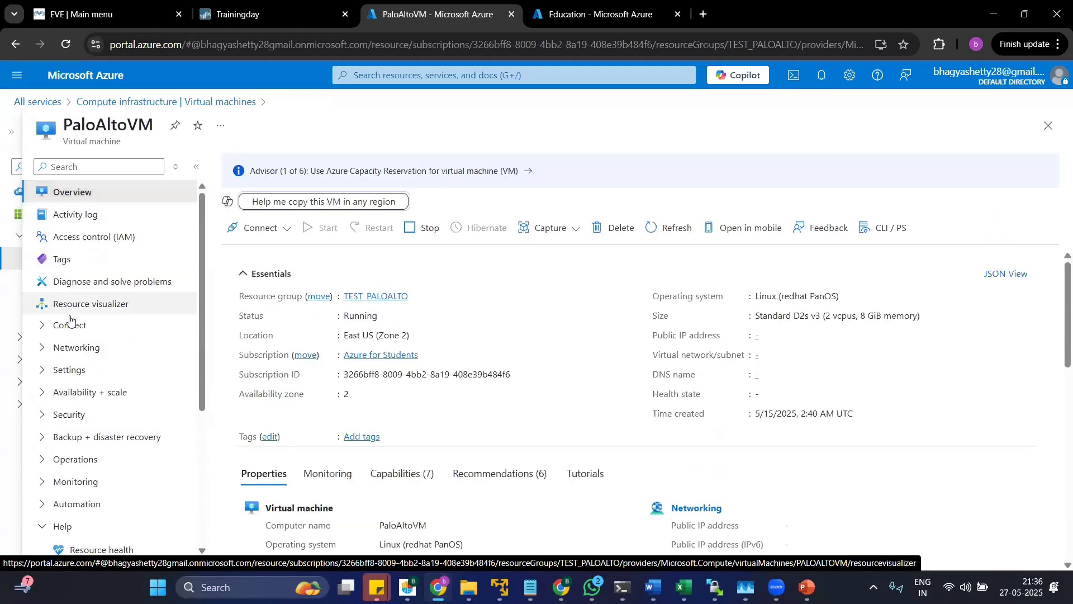
View PaloAltoVM's network settings and the option to attach a network interface, leaving it without attaching one.
{"action": "left_click", "coordinate": [64, 347]}
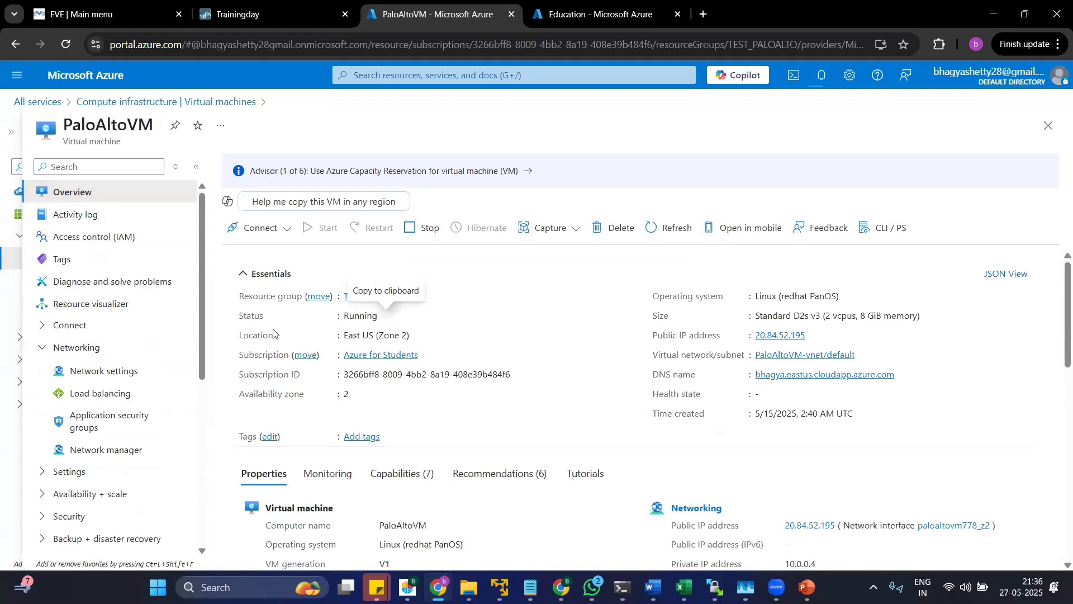
{"action": "left_click", "coordinate": [117, 371]}
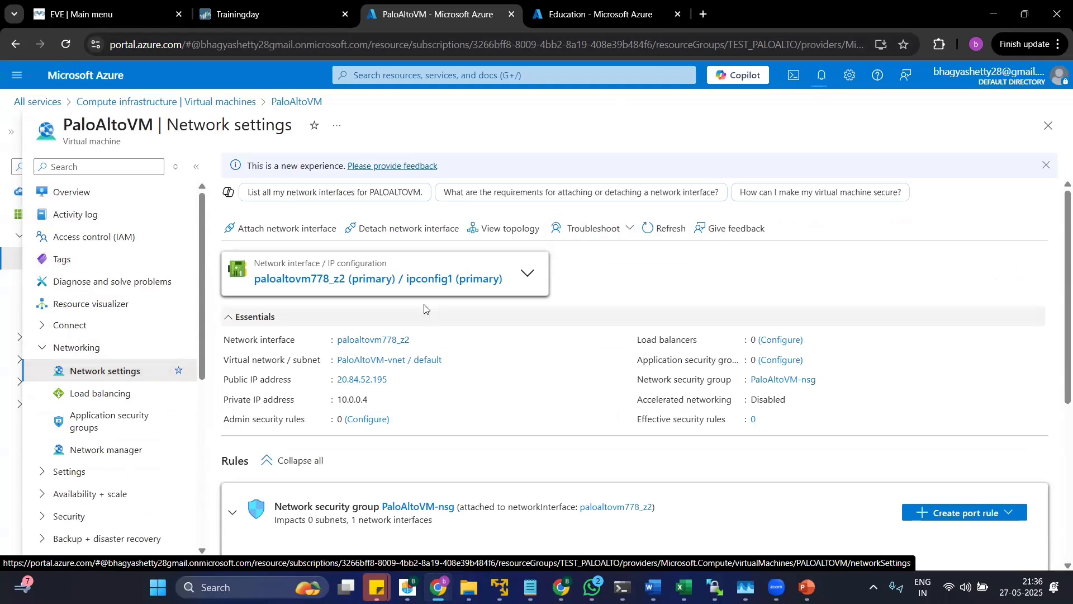
{"action": "mouse_move", "coordinate": [367, 343]}
{"action": "left_click", "coordinate": [288, 233]}
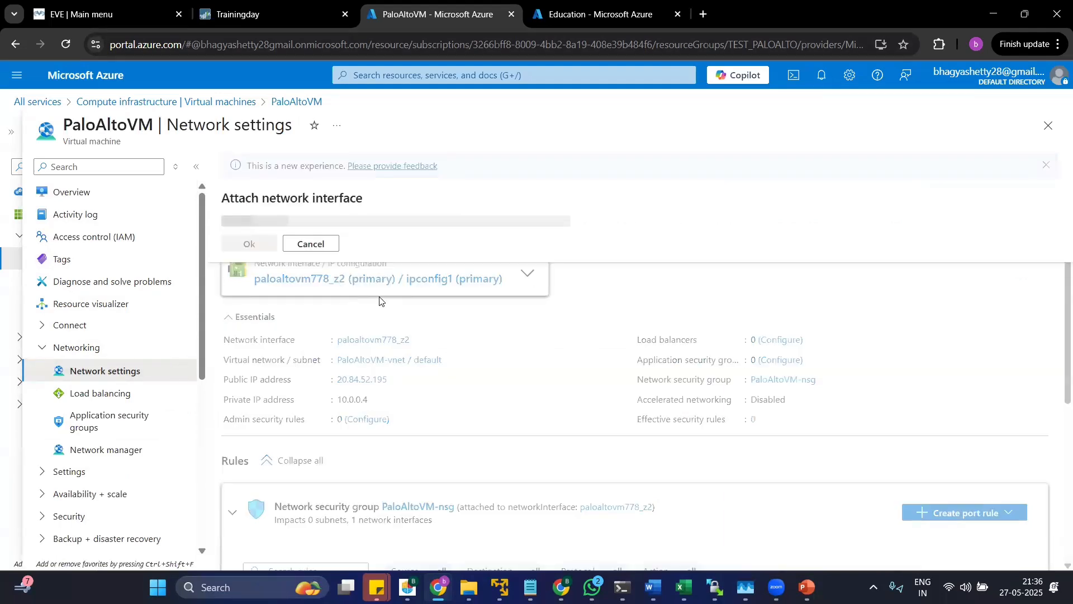
{"action": "left_click", "coordinate": [311, 244]}
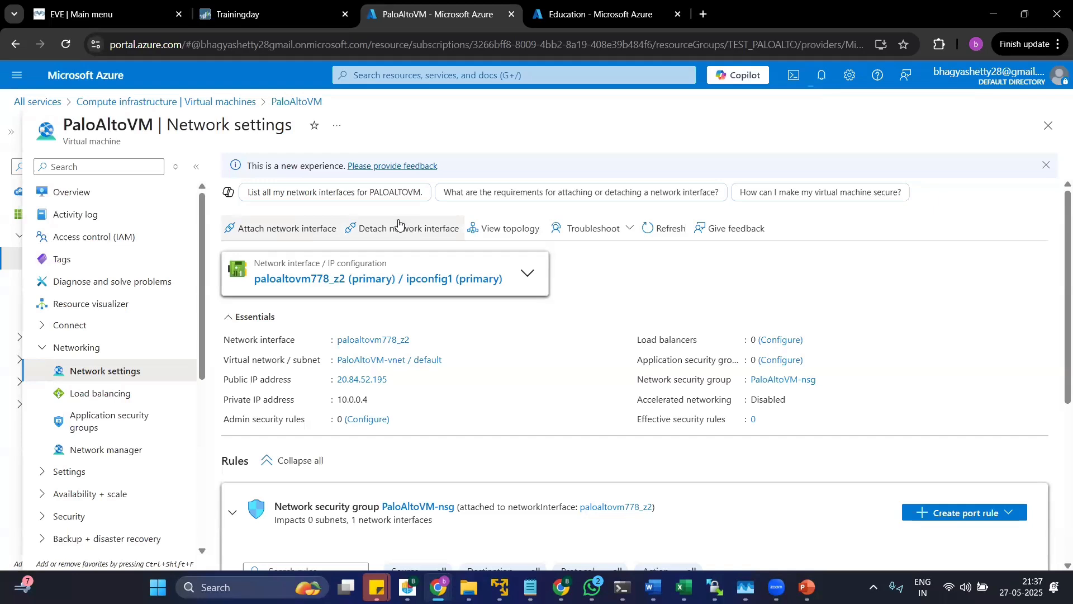
View the IP configurations of PaloAltoVM's network interface and compare its public IP address with the local Wi-Fi adapter's addresses in Command Prompt.
{"action": "left_click", "coordinate": [361, 280]}
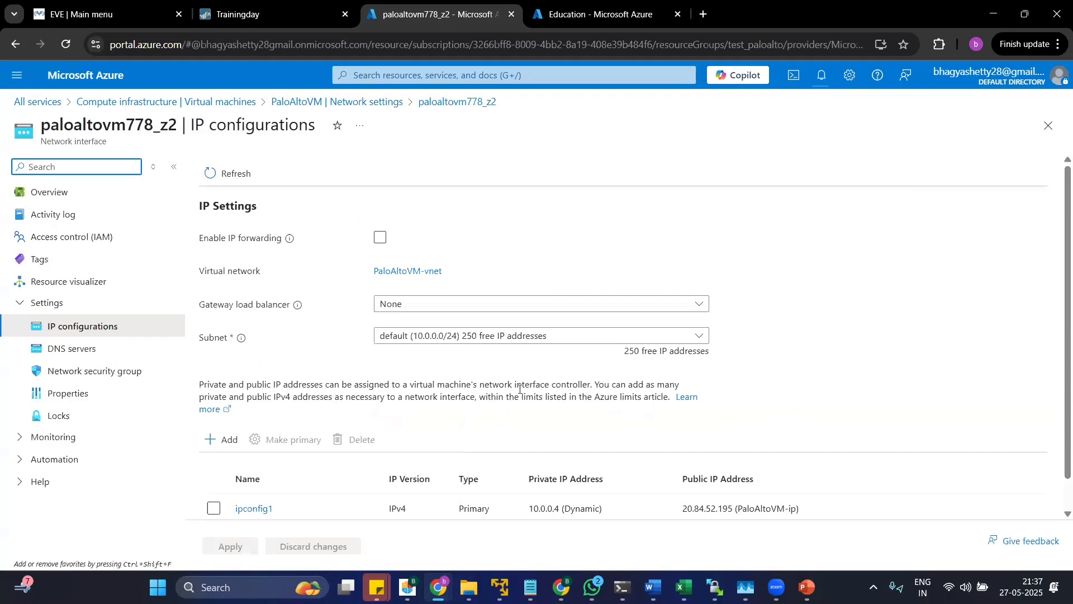
{"action": "scroll", "coordinate": [522, 392], "scroll_direction": "down", "scroll_amount": 1}
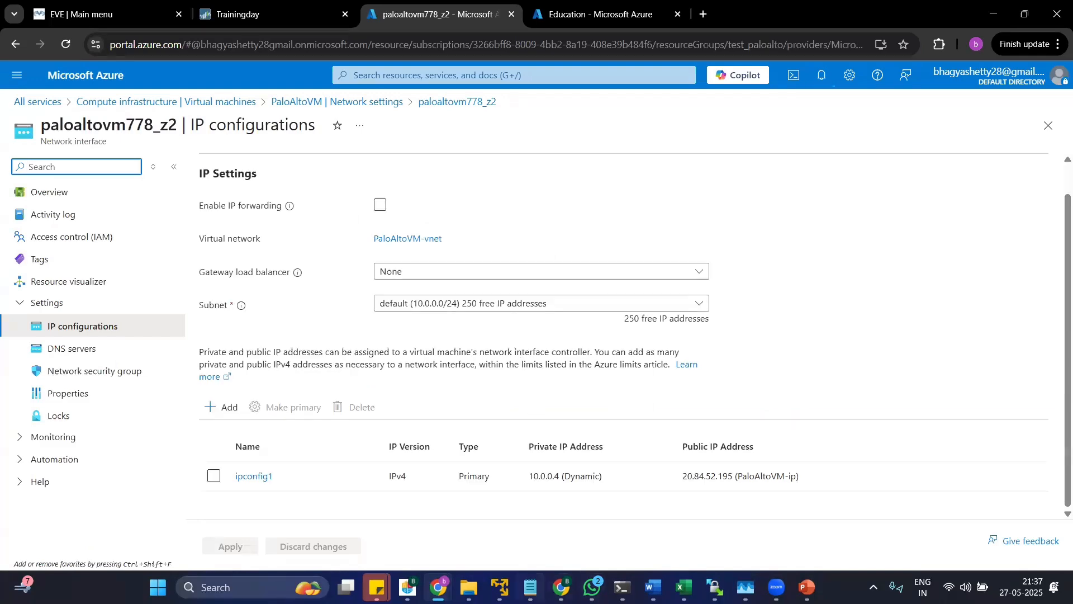
{"action": "left_click", "coordinate": [622, 587]}
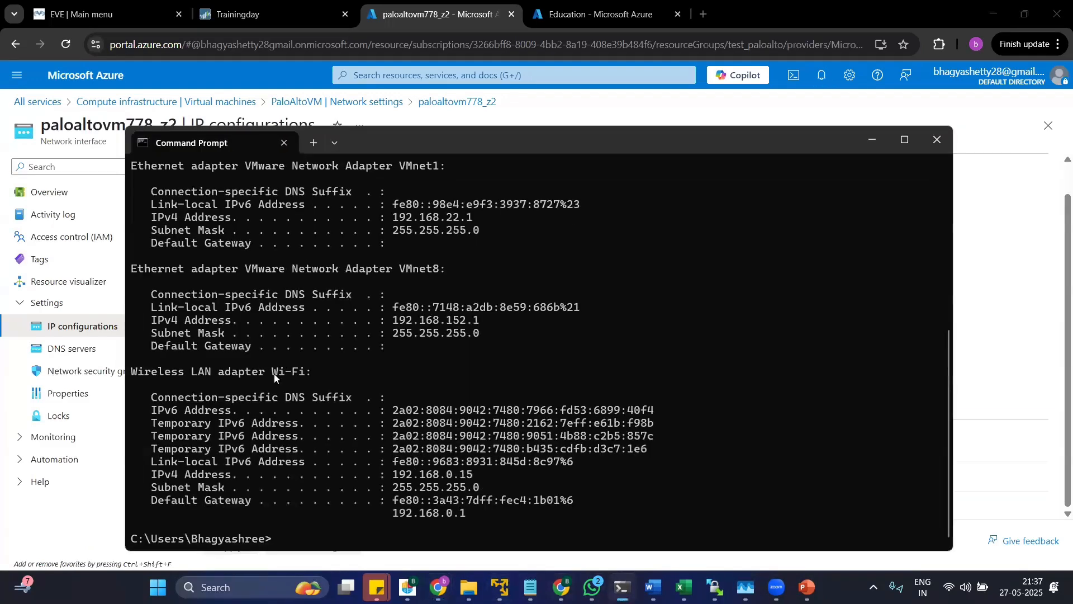
{"action": "left_click_drag", "start_coordinate": [145, 474], "coordinate": [367, 475]}
{"action": "left_click_drag", "start_coordinate": [145, 373], "coordinate": [278, 373]}
{"action": "left_click_drag", "start_coordinate": [192, 372], "coordinate": [303, 378]}
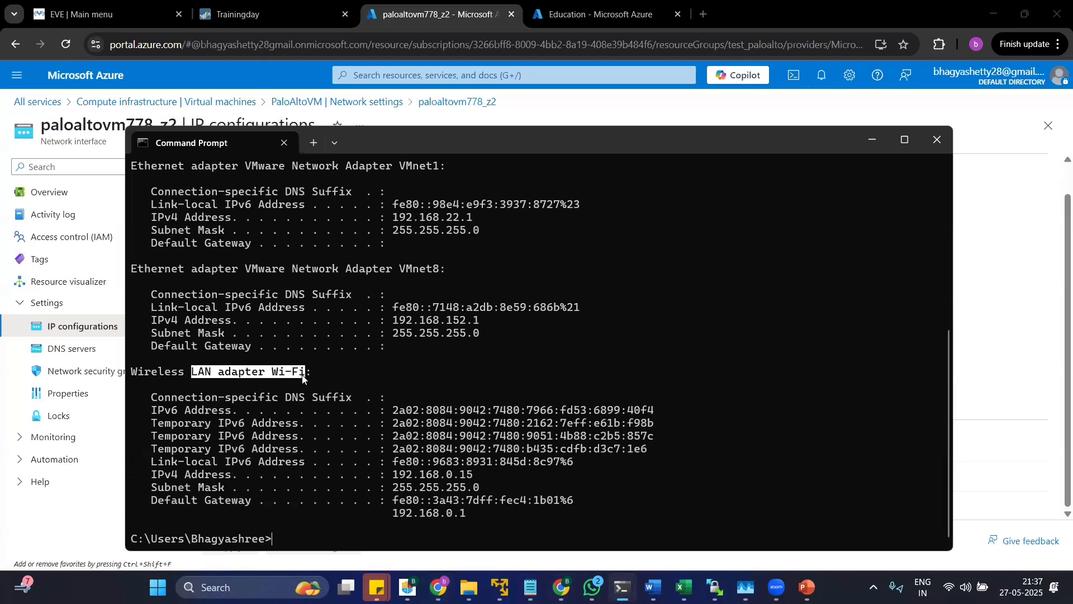
{"action": "left_click", "coordinate": [871, 141]}
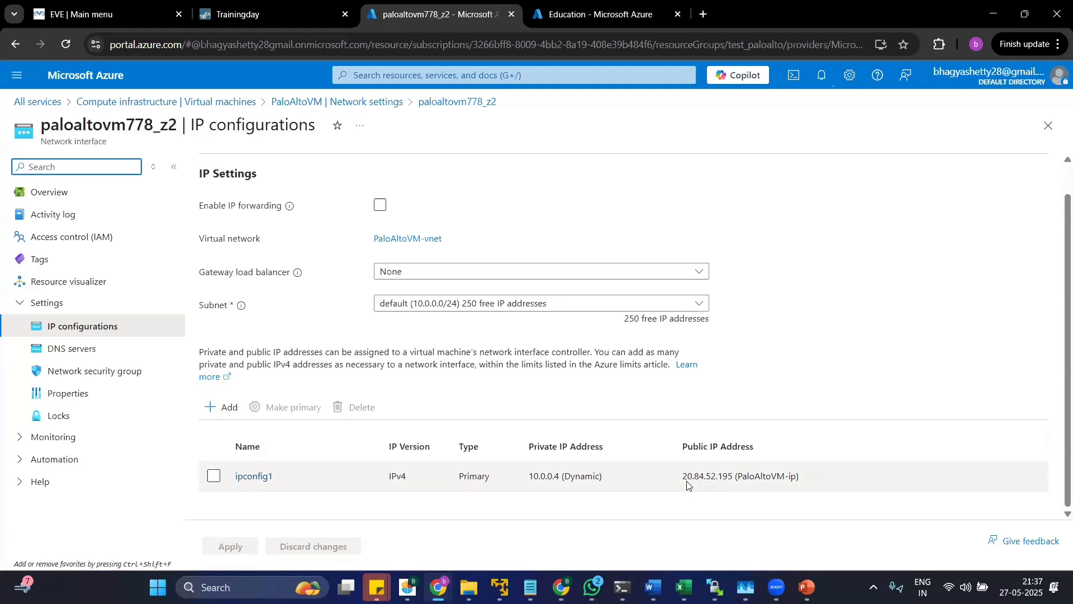
{"action": "left_click_drag", "start_coordinate": [677, 484], "coordinate": [737, 499]}
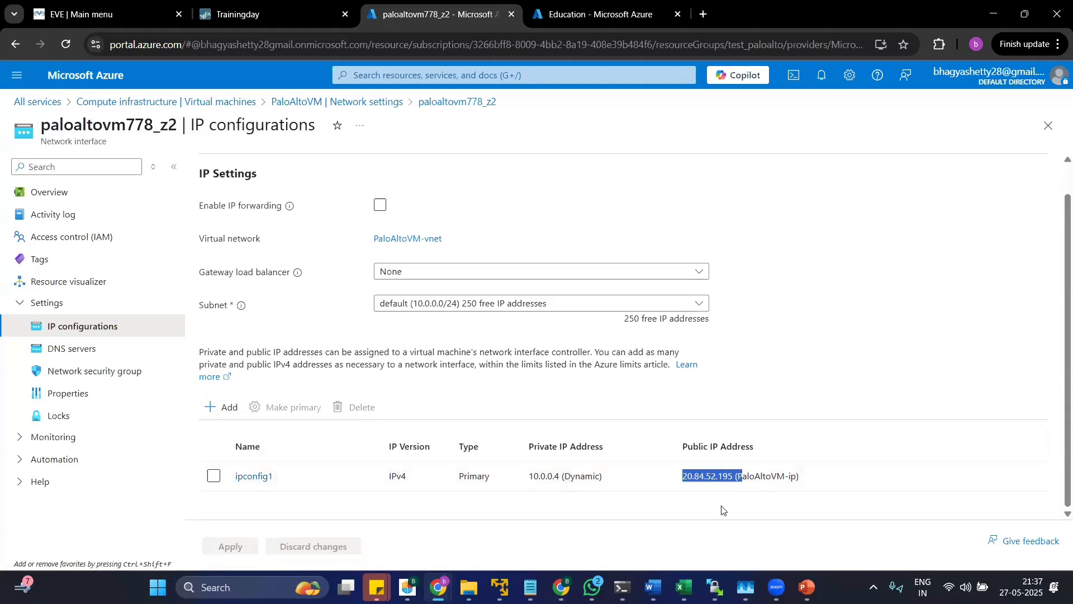
{"action": "left_click", "coordinate": [721, 510]}
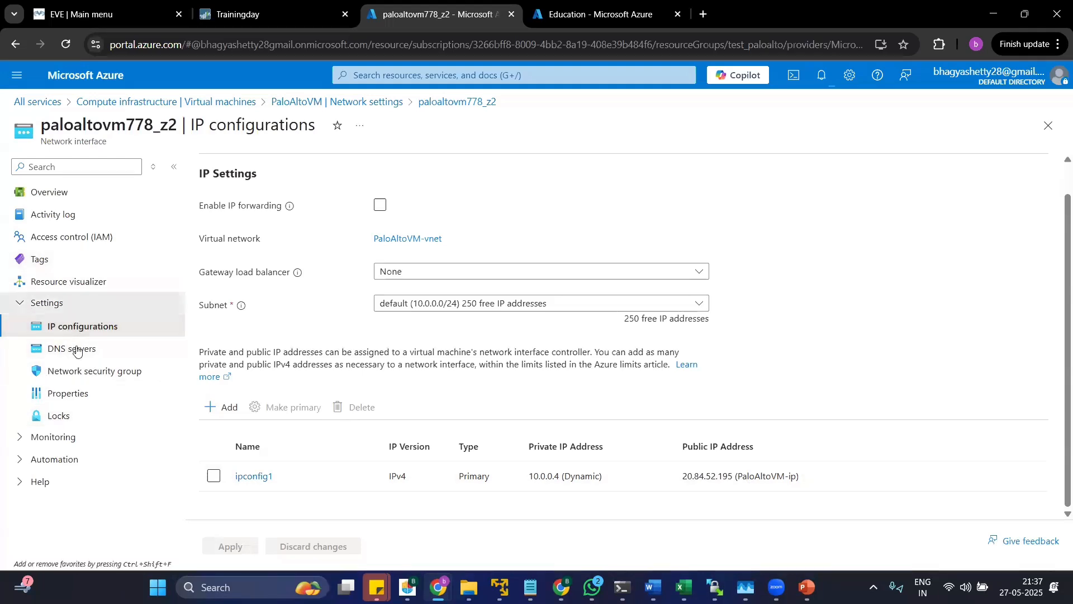
Return to the virtual machines list and view the custom images and disks of the compute infrastructure.
{"action": "left_click", "coordinate": [67, 302]}
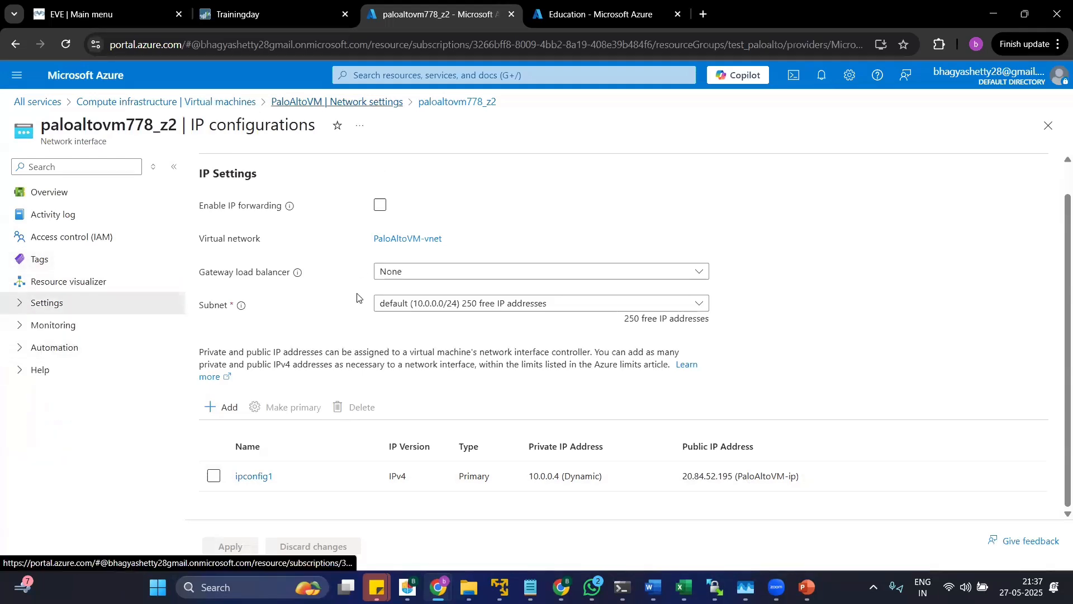
{"action": "left_click", "coordinate": [337, 101]}
{"action": "left_click", "coordinate": [224, 102]}
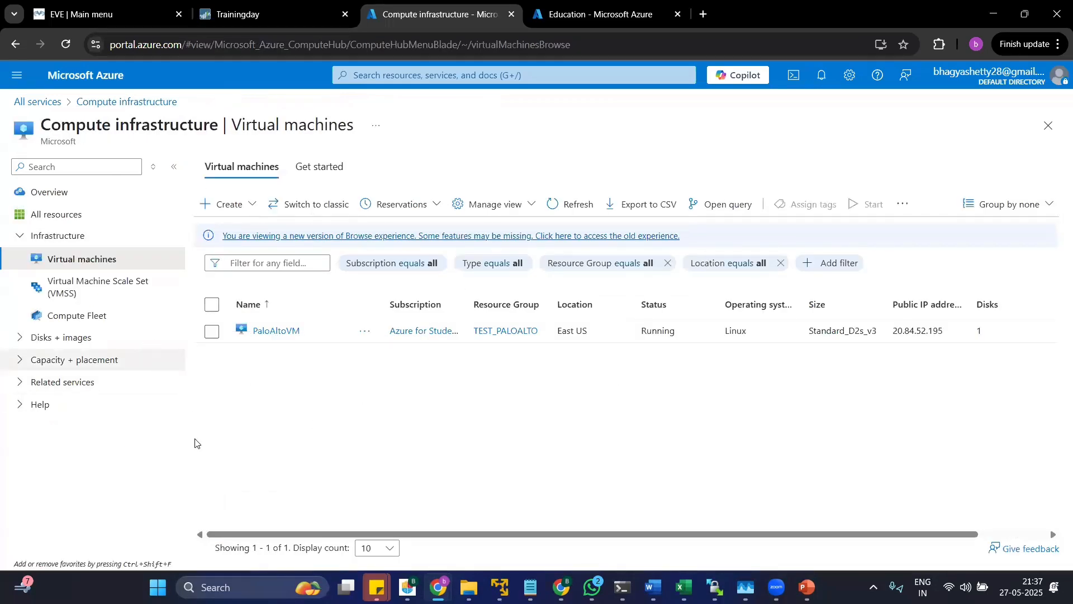
{"action": "left_click", "coordinate": [80, 338]}
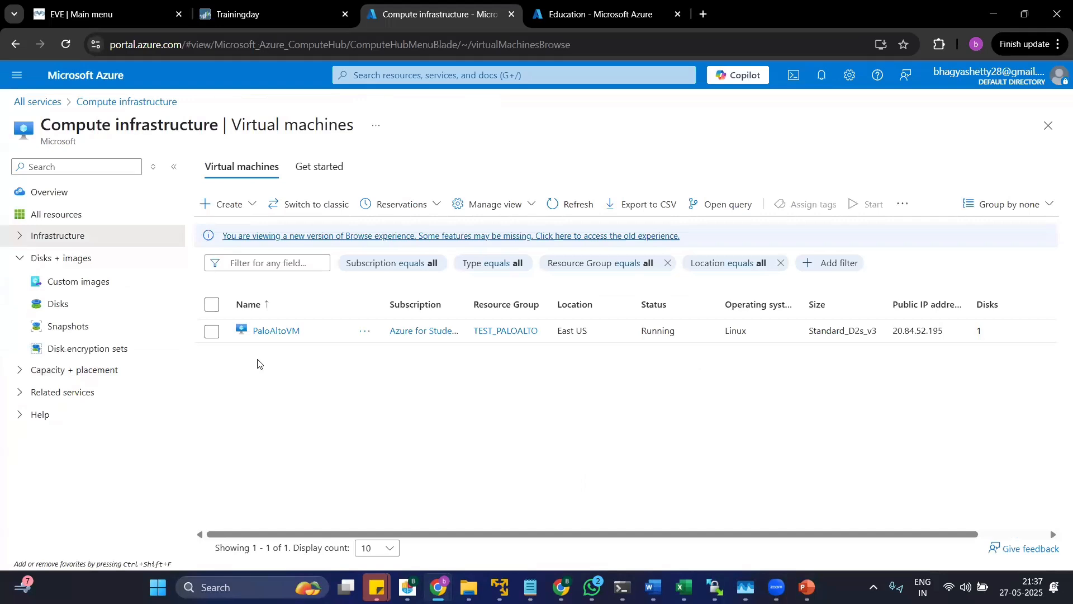
{"action": "left_click", "coordinate": [82, 284]}
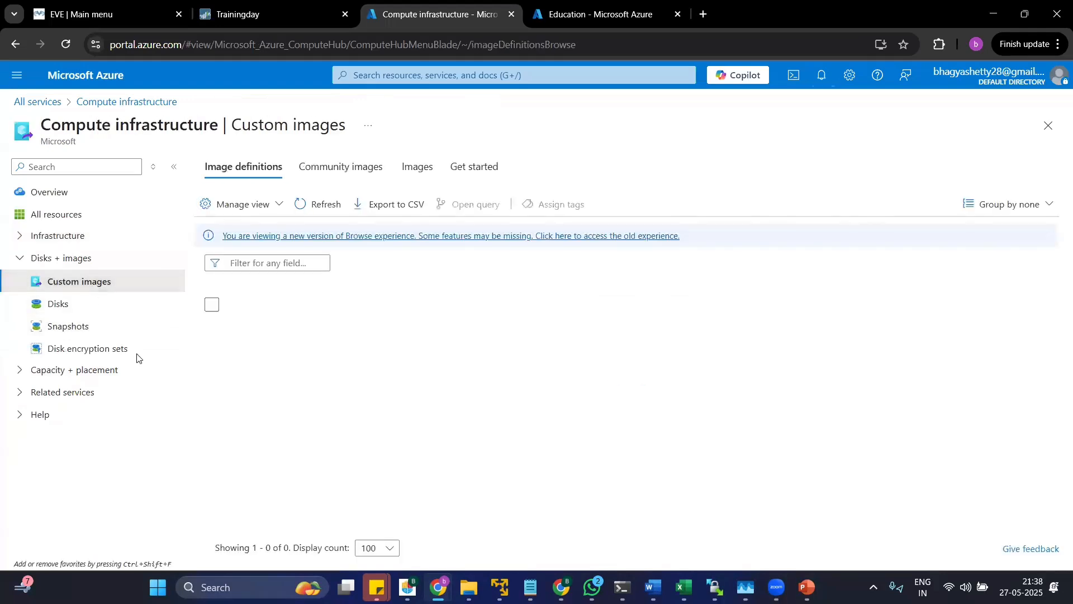
{"action": "left_click", "coordinate": [78, 311]}
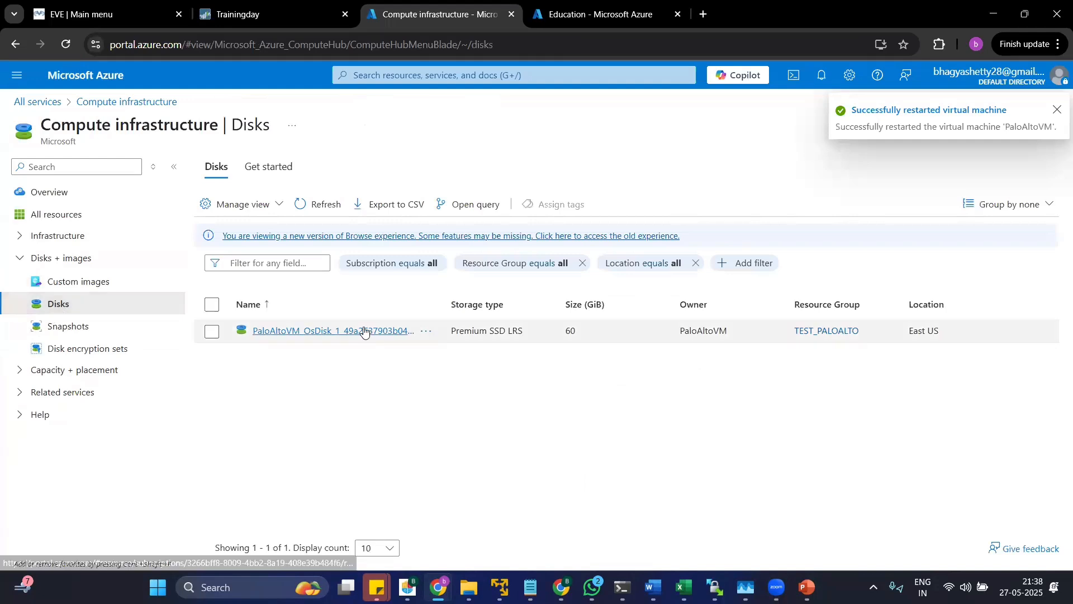
Examine the size, VM architecture and other properties of PaloAltoVM's OS disk, then close its details.
{"action": "left_click", "coordinate": [360, 330]}
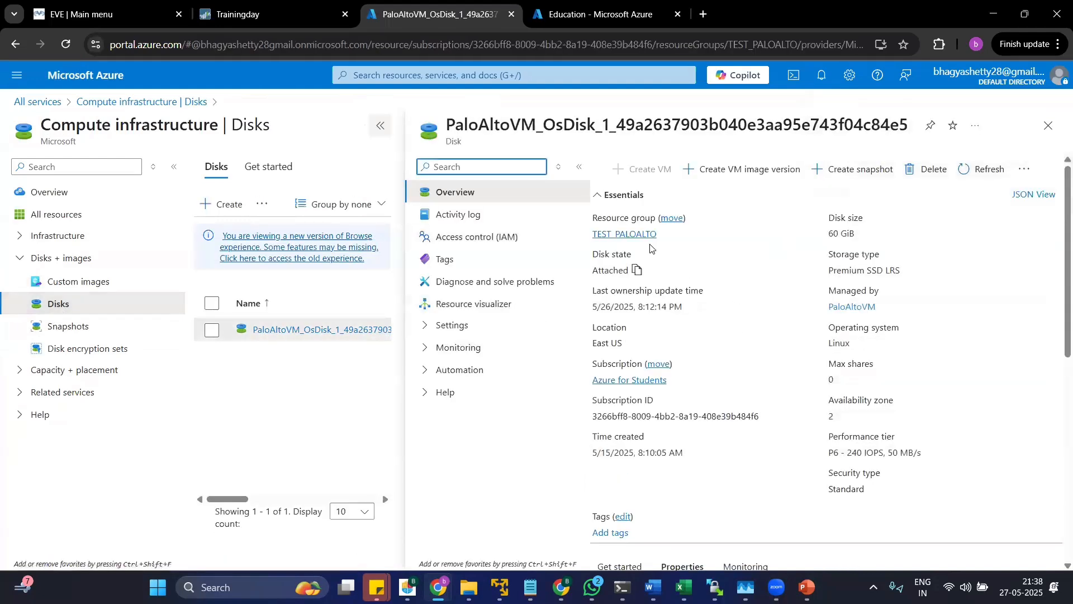
{"action": "triple_click", "coordinate": [848, 234]}
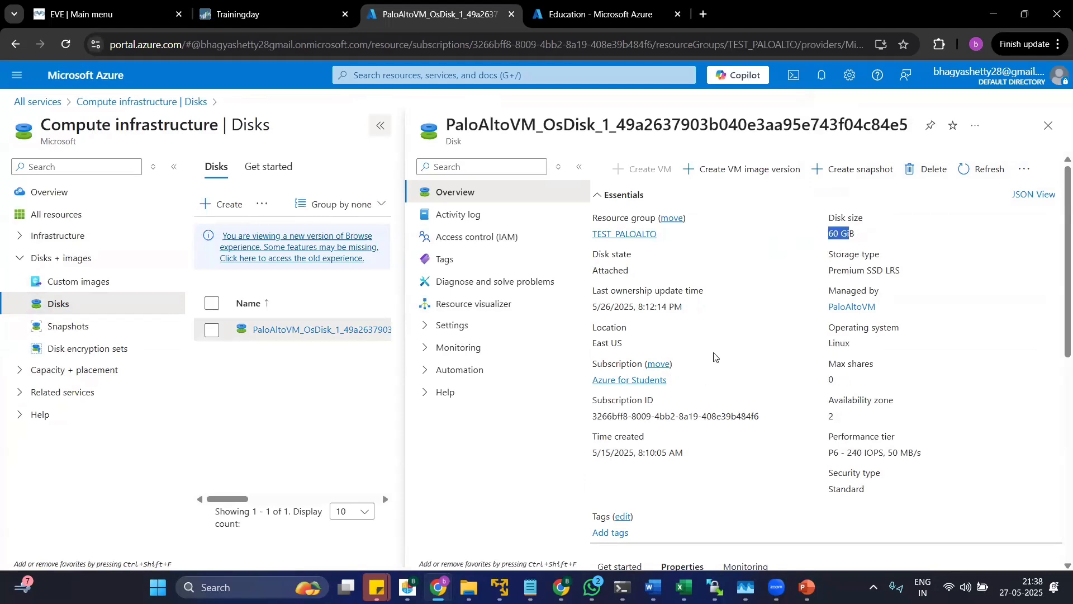
{"action": "scroll", "coordinate": [839, 421], "scroll_direction": "down", "scroll_amount": 10}
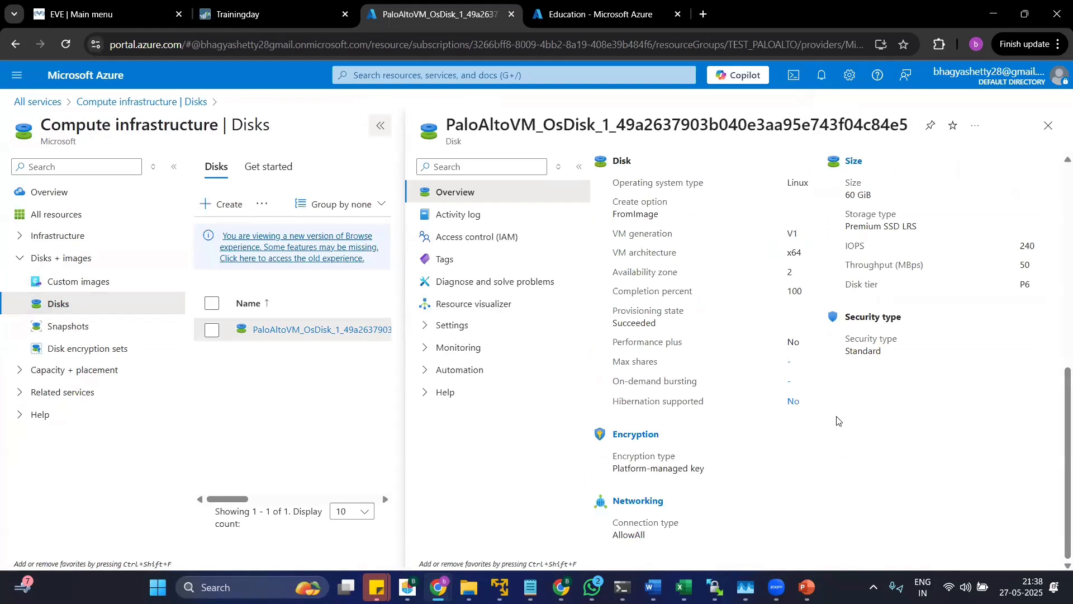
{"action": "scroll", "coordinate": [861, 422], "scroll_direction": "up", "scroll_amount": 4}
{"action": "scroll", "coordinate": [838, 418], "scroll_direction": "down", "scroll_amount": 4}
{"action": "mouse_move", "coordinate": [785, 259]}
{"action": "left_mouse_down"}
{"action": "mouse_move", "coordinate": [811, 258]}
{"action": "mouse_move", "coordinate": [783, 271]}
{"action": "mouse_move", "coordinate": [799, 272]}
{"action": "left_mouse_up"}
{"action": "scroll", "coordinate": [766, 420], "scroll_direction": "up", "scroll_amount": 10}
{"action": "left_click", "coordinate": [1052, 129]}
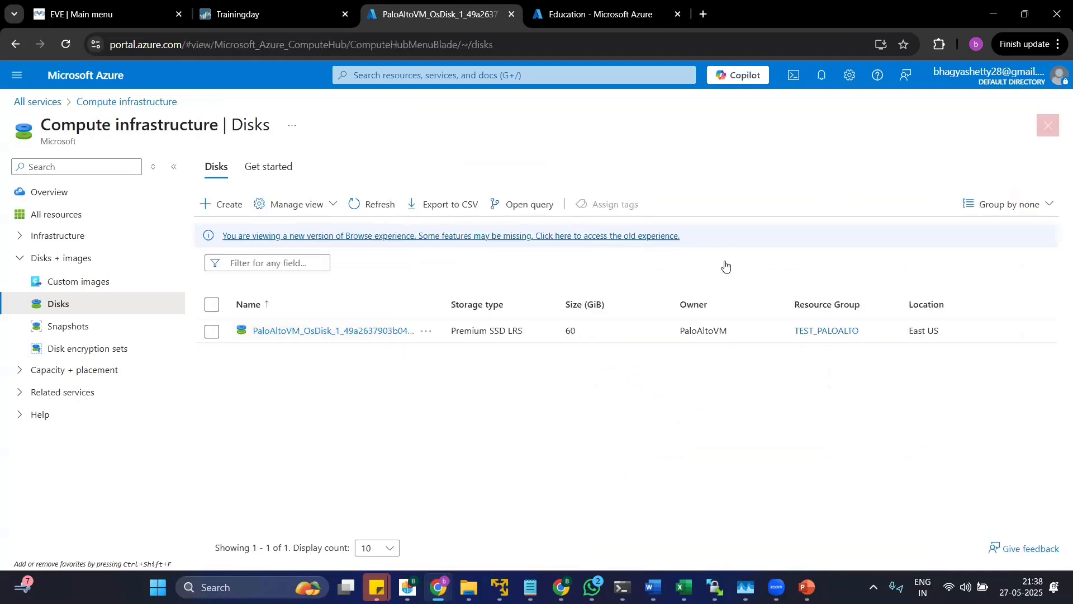
View the compute infrastructure's snapshots and overview, then list all its resources.
{"action": "left_click", "coordinate": [58, 331]}
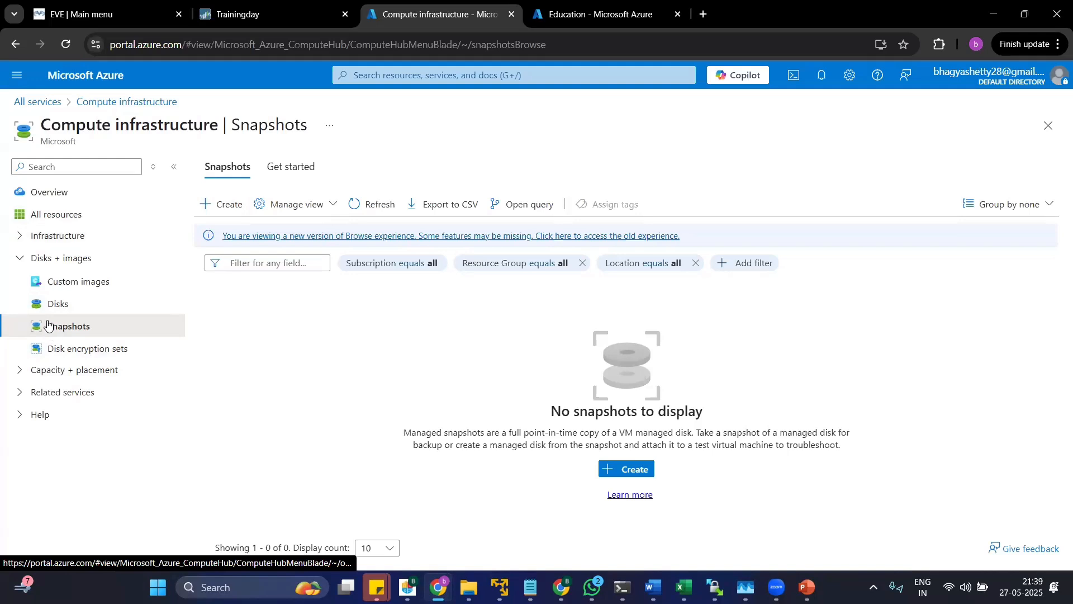
{"action": "left_click", "coordinate": [50, 192]}
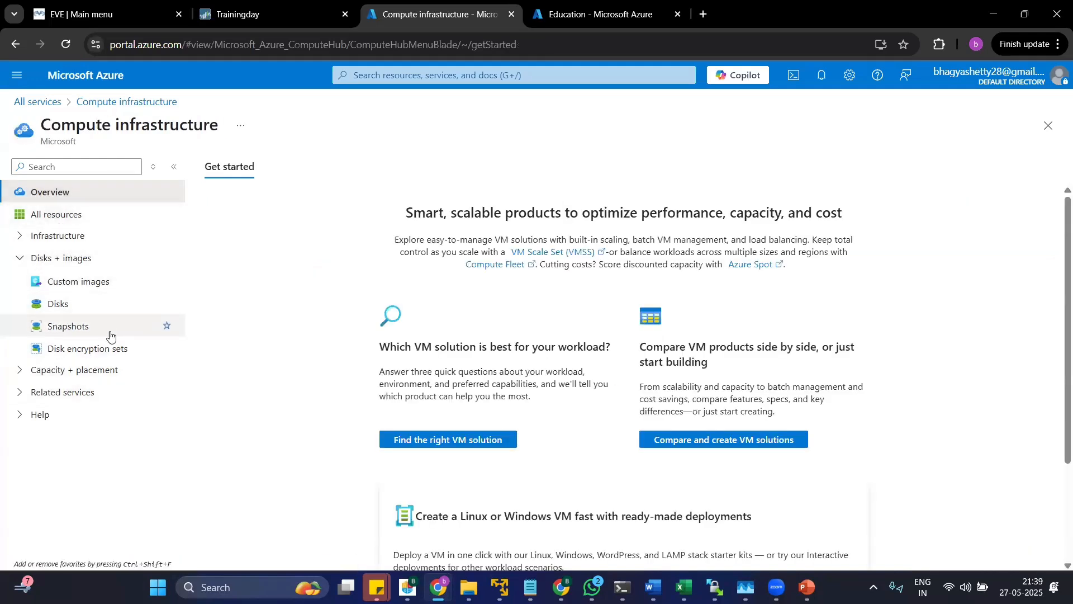
{"action": "left_click", "coordinate": [66, 217]}
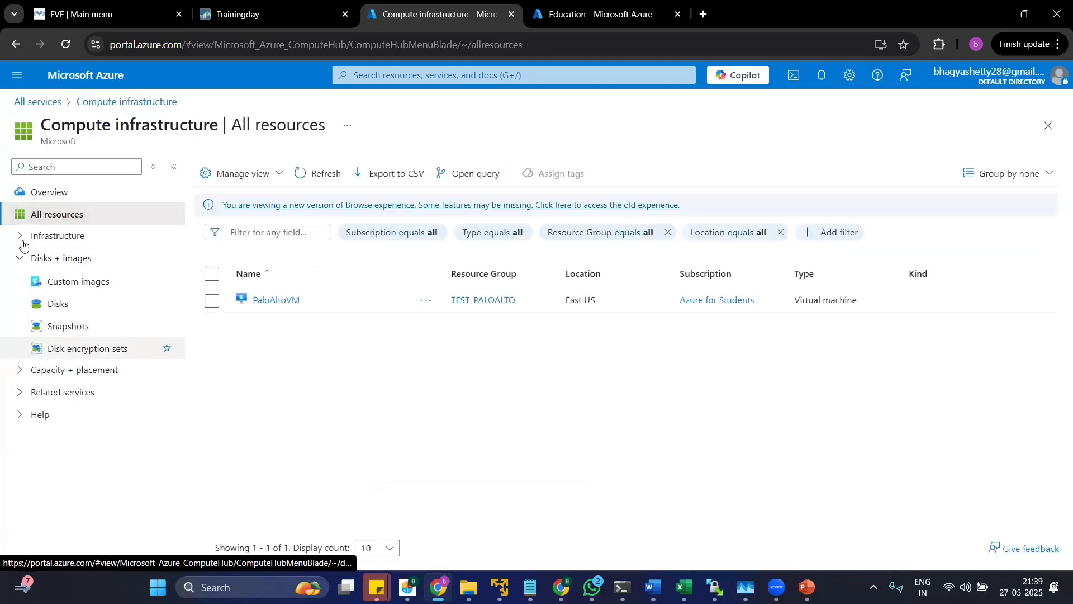
Open PaloAltoVM from the resource list, collapse the list beside it and look through the VM's properties.
{"action": "left_click", "coordinate": [274, 300]}
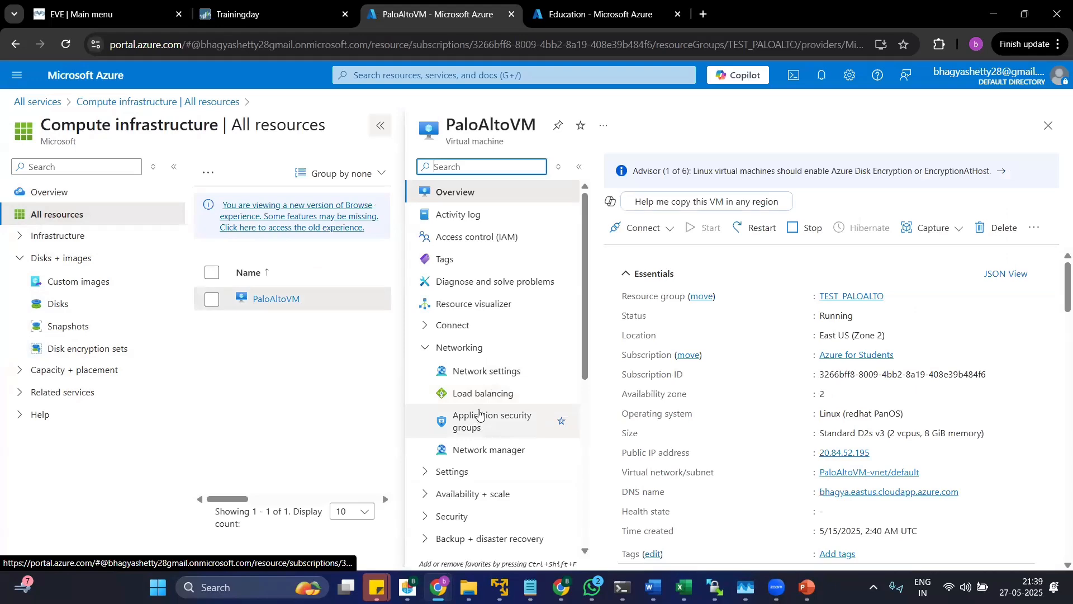
{"action": "left_click", "coordinate": [380, 126]}
{"action": "scroll", "coordinate": [317, 345], "scroll_direction": "down", "scroll_amount": 4}
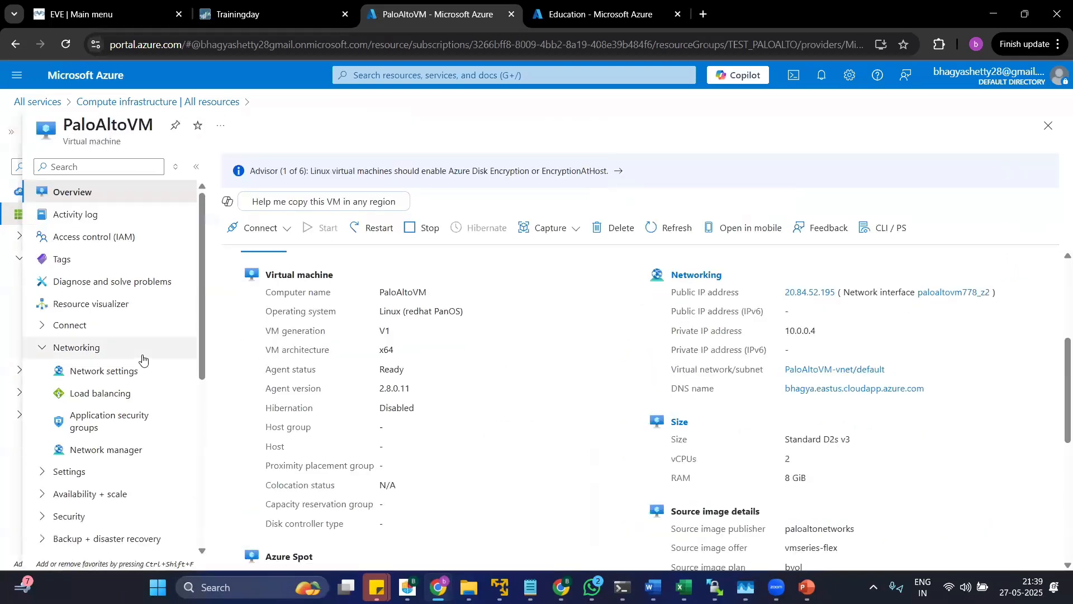
{"action": "scroll", "coordinate": [145, 405], "scroll_direction": "down", "scroll_amount": 4}
{"action": "scroll", "coordinate": [147, 415], "scroll_direction": "up", "scroll_amount": 5}
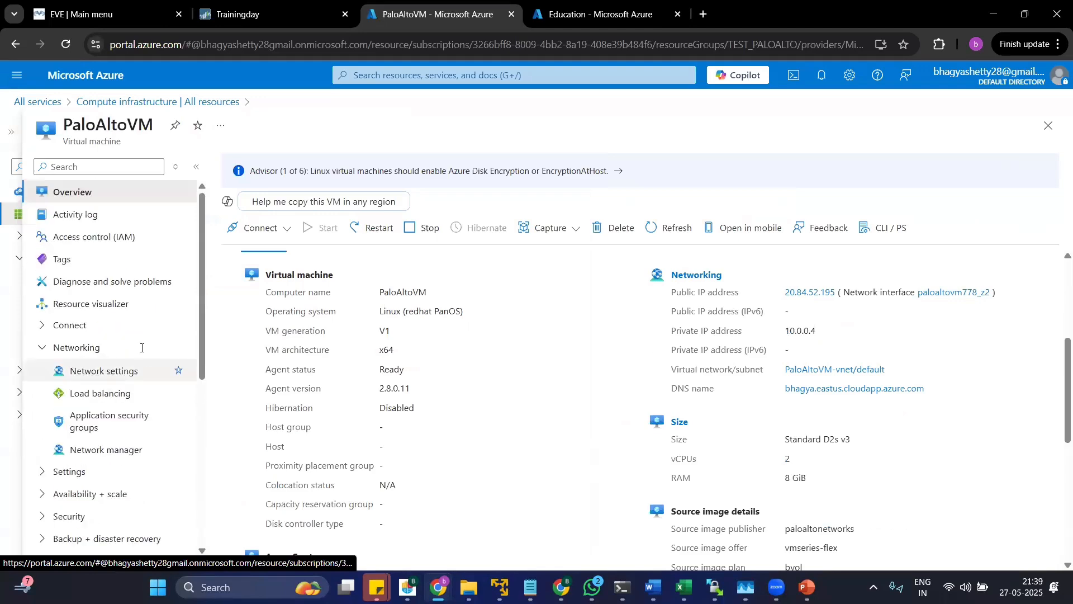
Go to Virtual machines from All services and open the form for creating a new Azure virtual machine.
{"action": "left_click", "coordinate": [59, 102]}
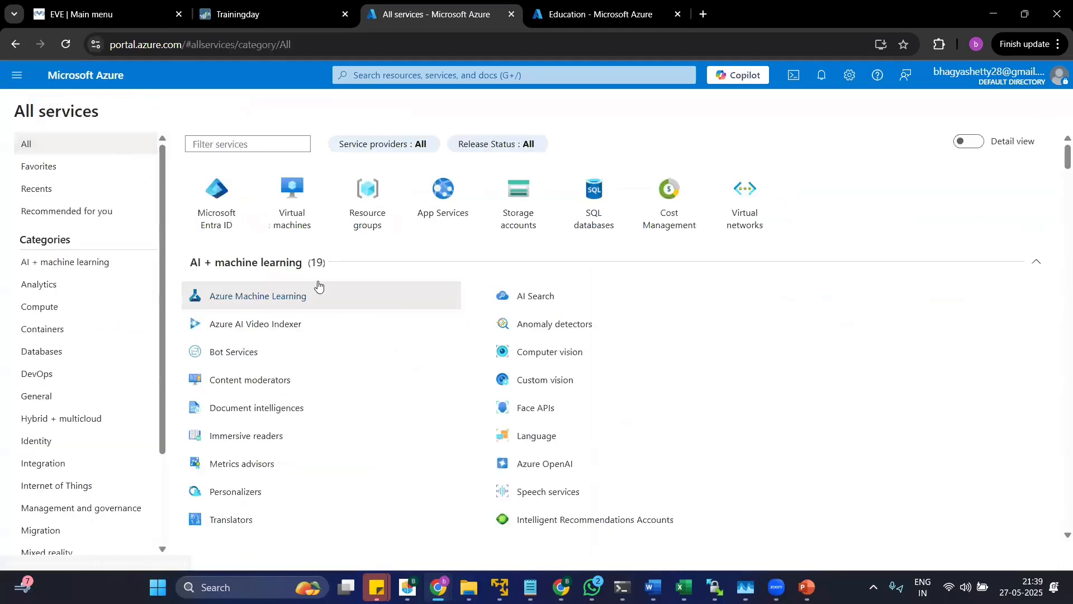
{"action": "left_click", "coordinate": [304, 210]}
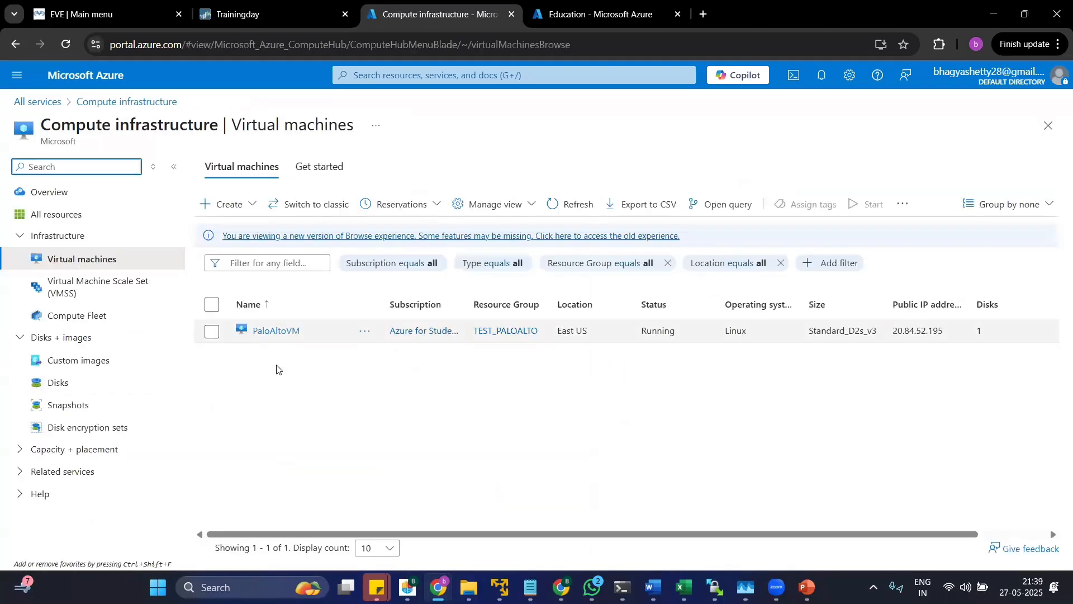
{"action": "left_click", "coordinate": [241, 211]}
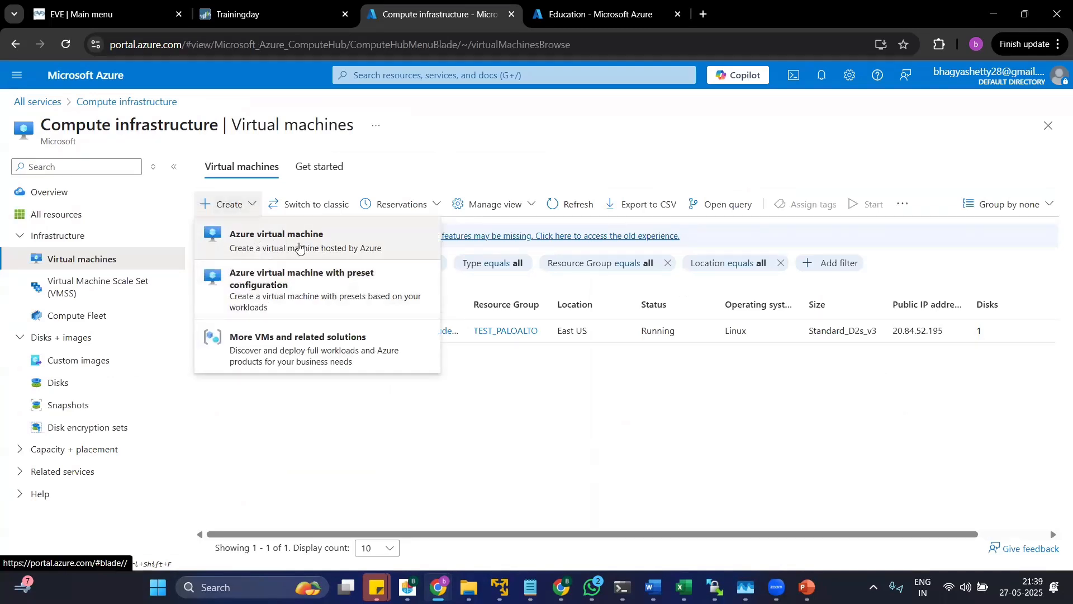
{"action": "left_click", "coordinate": [309, 305]}
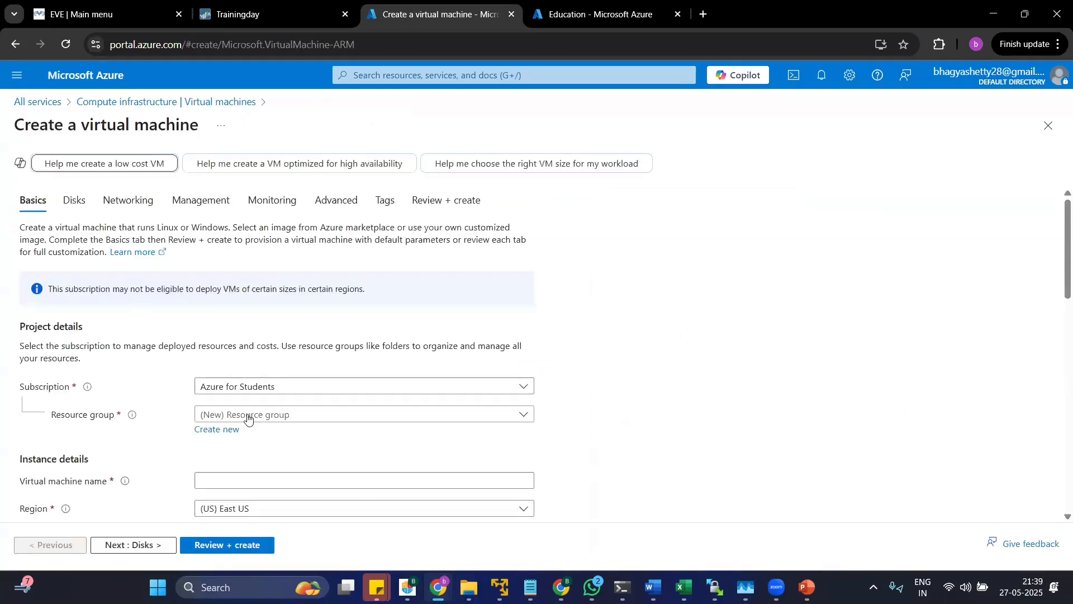
Check the subscription choices, then assign the new virtual machine to the existing resource group test_paloalto.
{"action": "scroll", "coordinate": [251, 385], "scroll_direction": "down", "scroll_amount": 5}
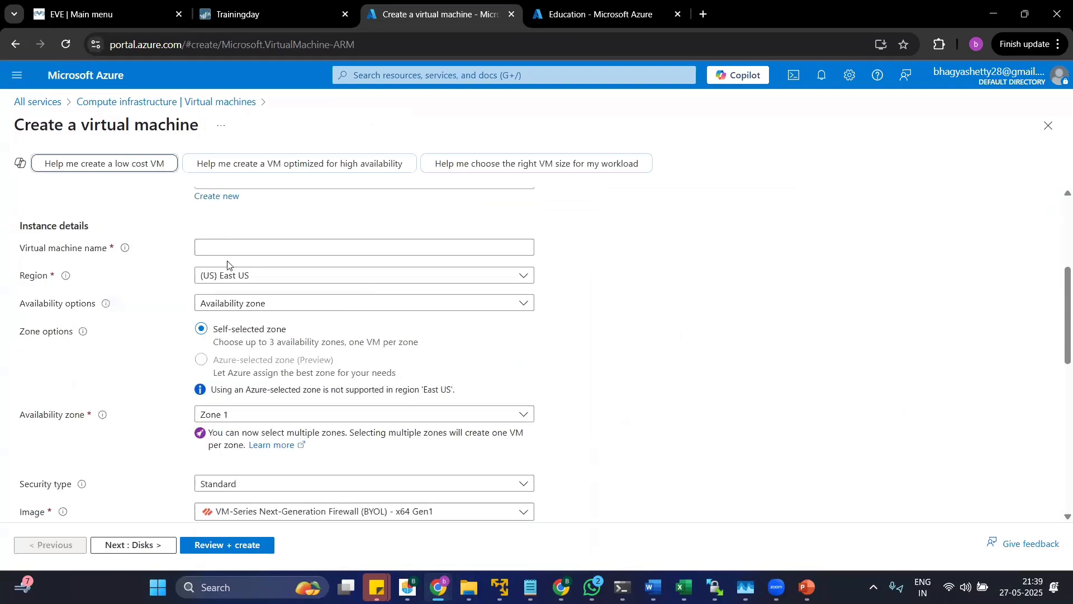
{"action": "scroll", "coordinate": [235, 279], "scroll_direction": "up", "scroll_amount": 5}
{"action": "left_click", "coordinate": [291, 394]}
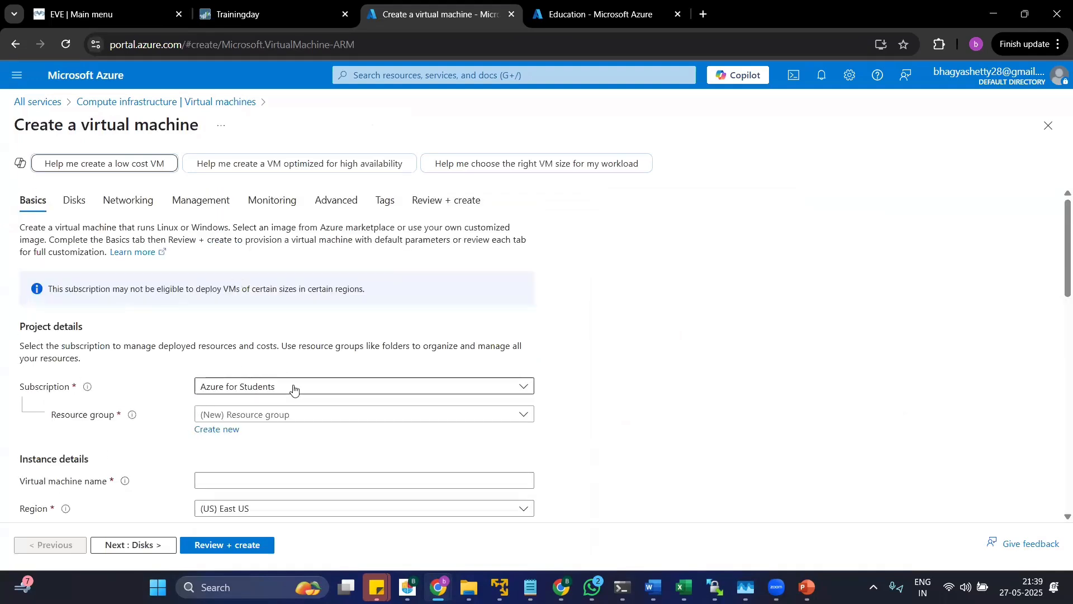
{"action": "left_click", "coordinate": [291, 394]}
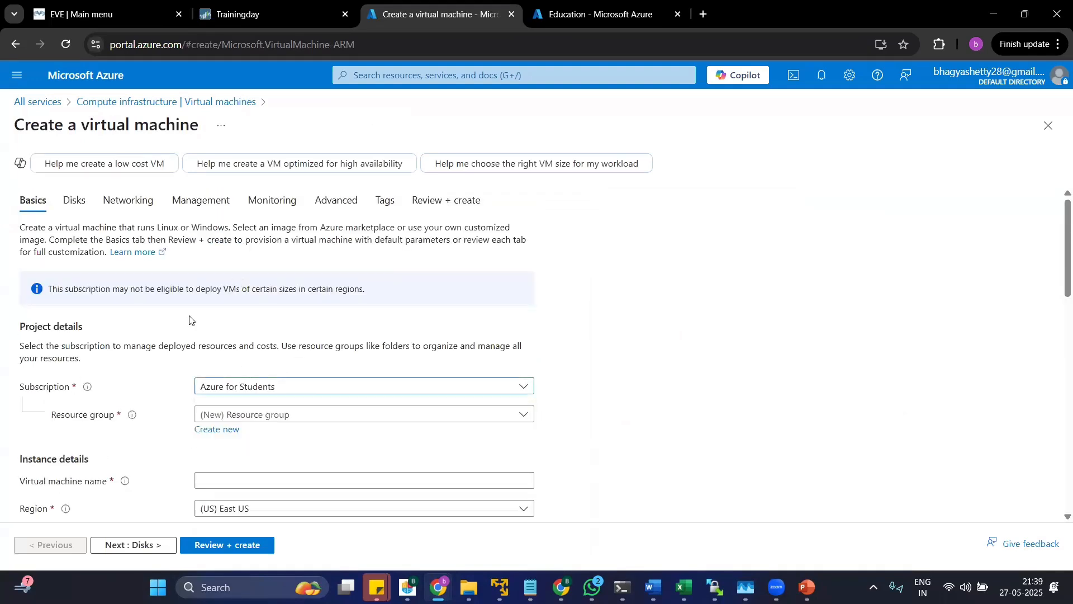
{"action": "scroll", "coordinate": [189, 319], "scroll_direction": "down", "scroll_amount": 5}
{"action": "scroll", "coordinate": [239, 352], "scroll_direction": "up", "scroll_amount": 5}
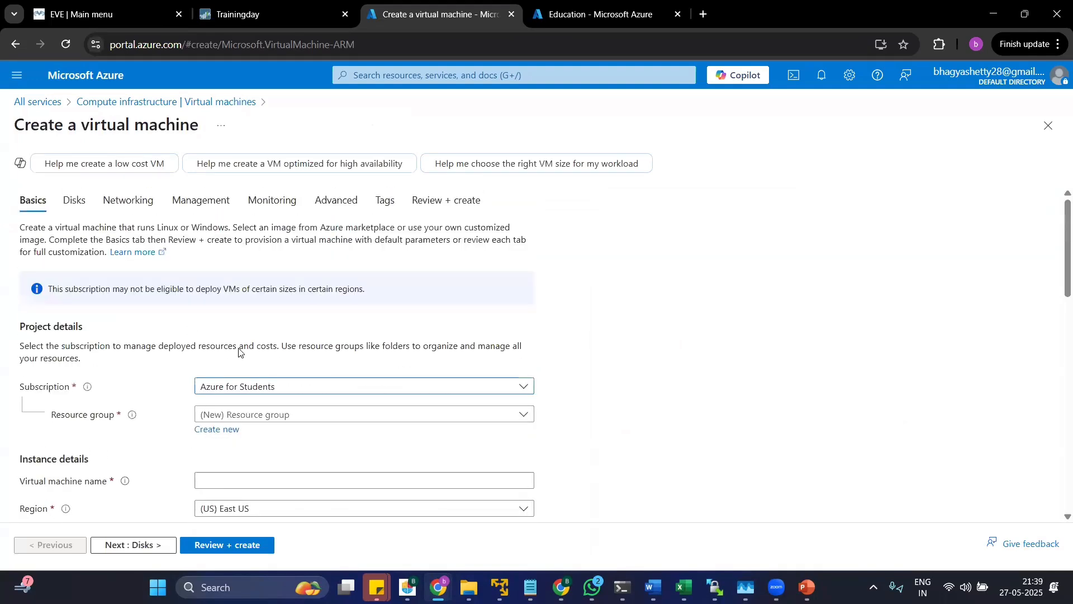
{"action": "left_click", "coordinate": [271, 416]}
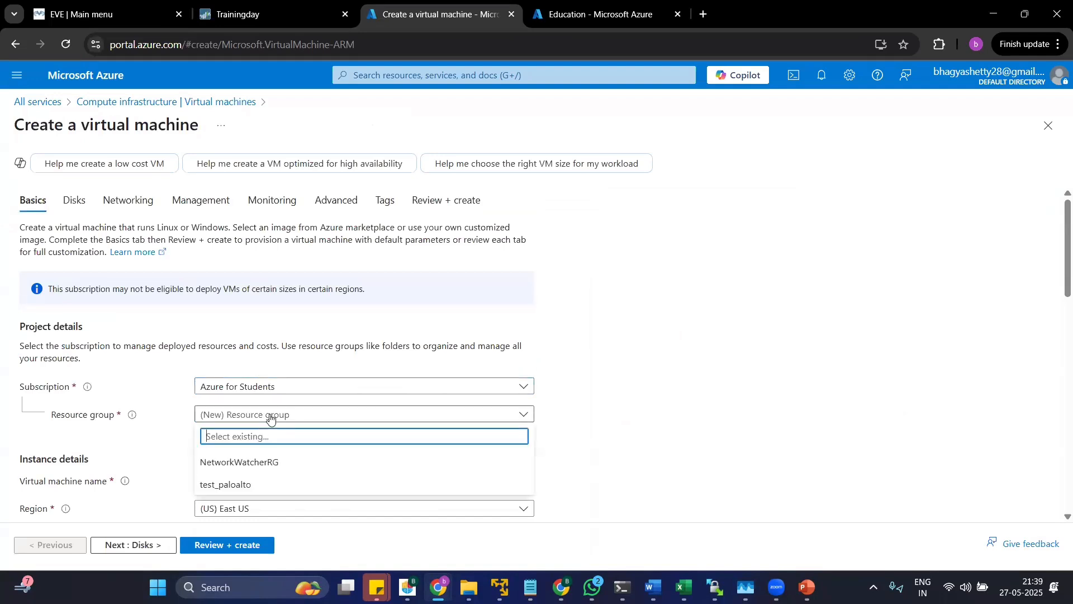
{"action": "left_click", "coordinate": [242, 485]}
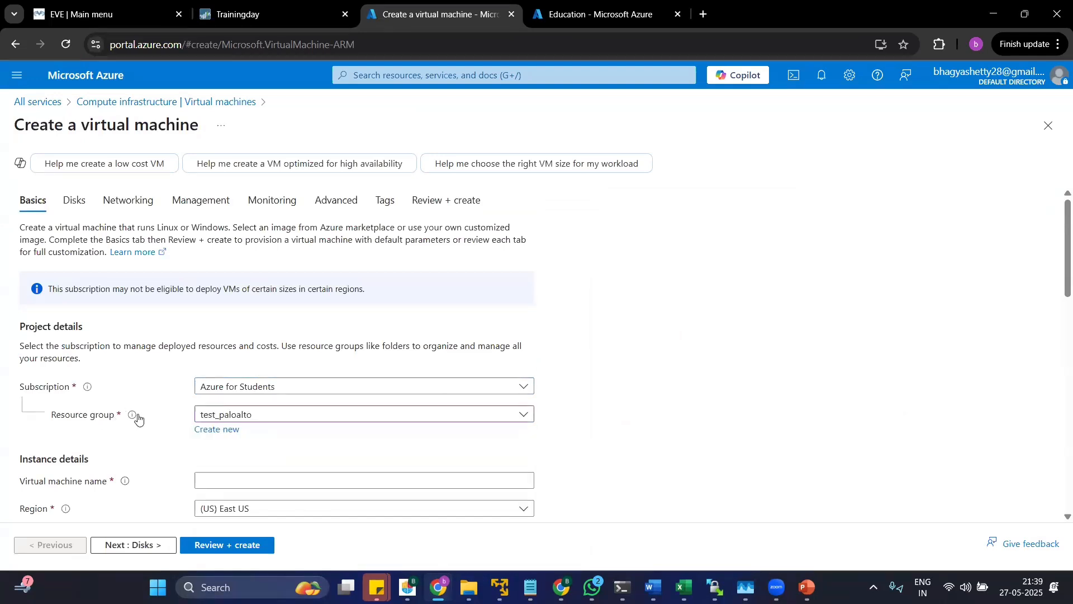
Name the new virtual machine "windows" in the instance details.
{"action": "mouse_move", "coordinate": [132, 418]}
{"action": "scroll", "coordinate": [170, 429], "scroll_direction": "down", "scroll_amount": 4}
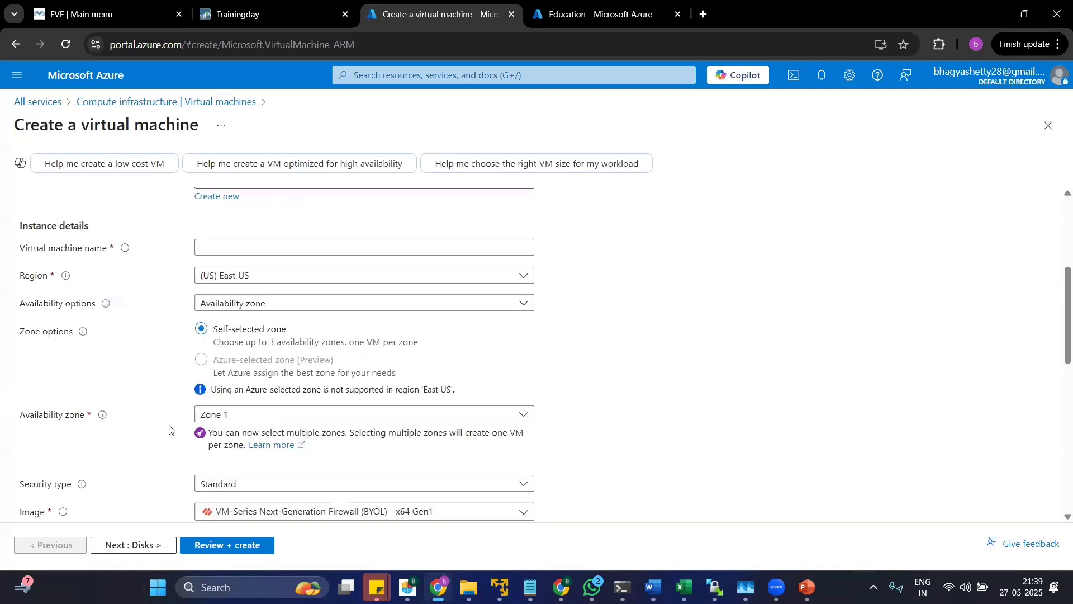
{"action": "scroll", "coordinate": [210, 446], "scroll_direction": "up", "scroll_amount": 4}
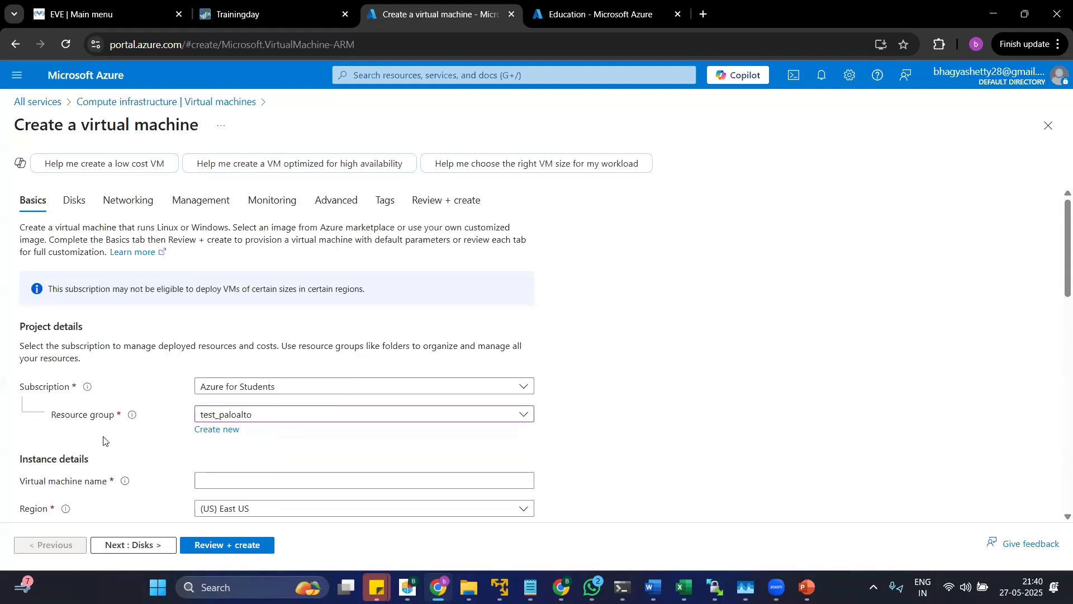
{"action": "scroll", "coordinate": [290, 447], "scroll_direction": "down", "scroll_amount": 4}
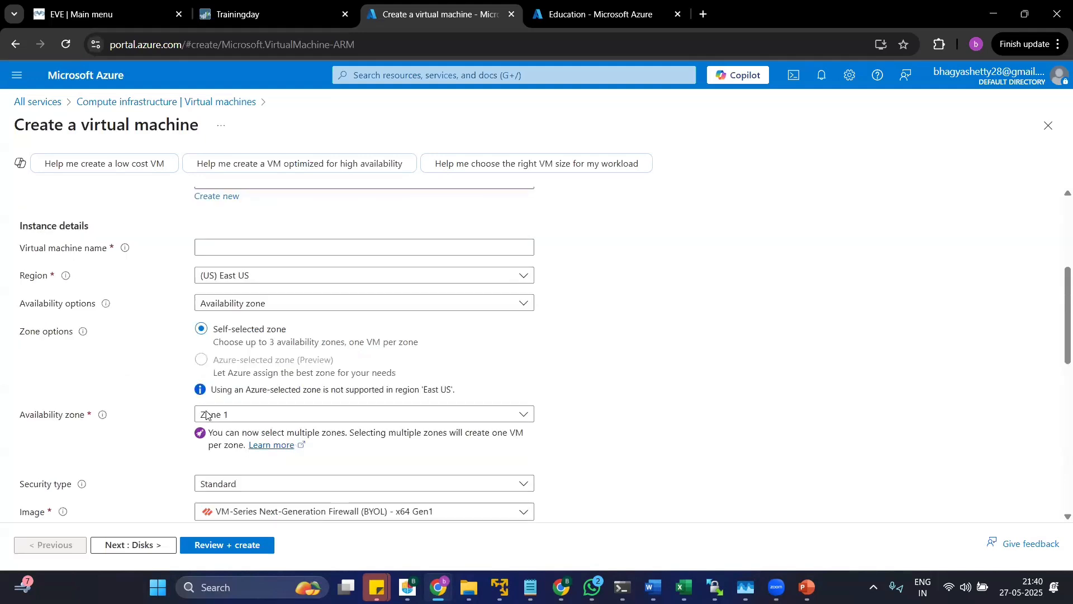
{"action": "left_click", "coordinate": [197, 250]}
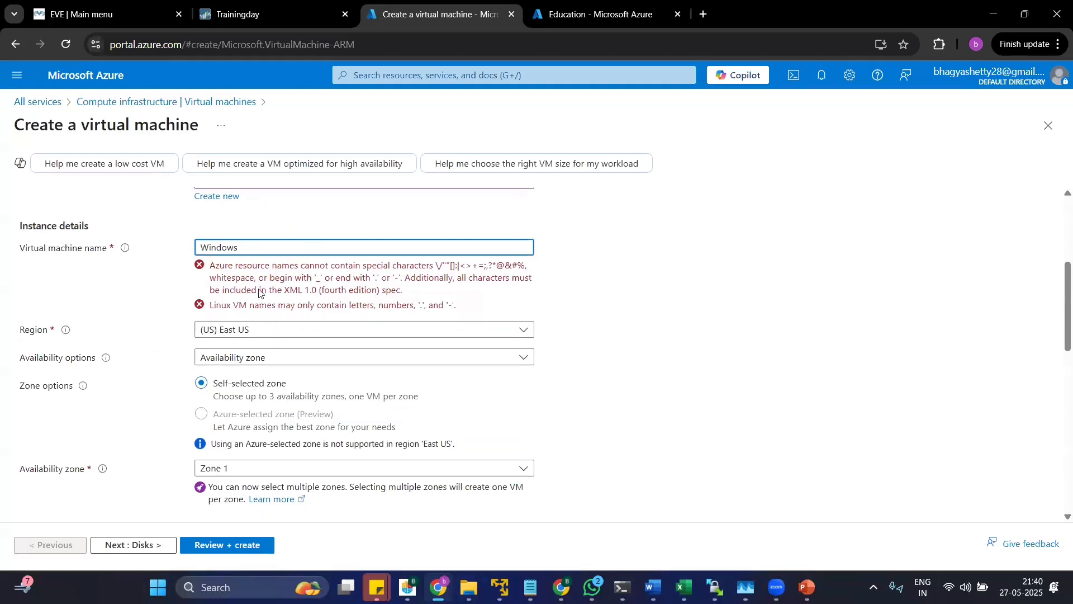
{"action": "key", "text": "BackSpace"}
{"action": "key", "text": "BackSpace"}
{"action": "key", "text": "BackSpace"}
{"action": "key", "text": "BackSpace"}
{"action": "key", "text": "BackSpace"}
{"action": "key", "text": "BackSpace"}
{"action": "key", "text": "BackSpace"}
{"action": "key", "text": "BackSpace"}
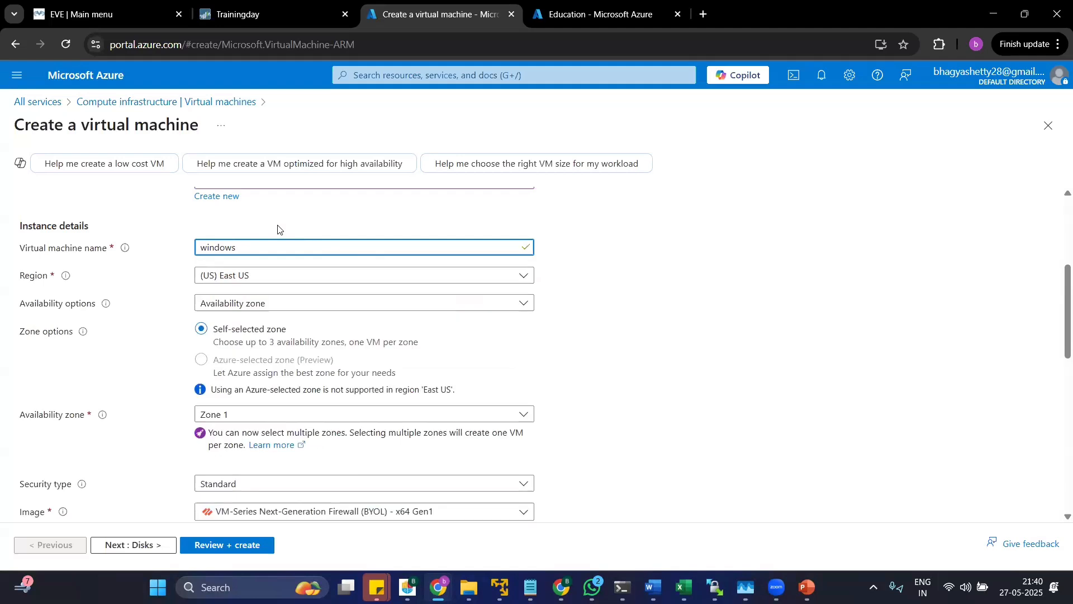
Look through the regions available for the virtual machine and close the list without changing the selection.
{"action": "left_click", "coordinate": [250, 275]}
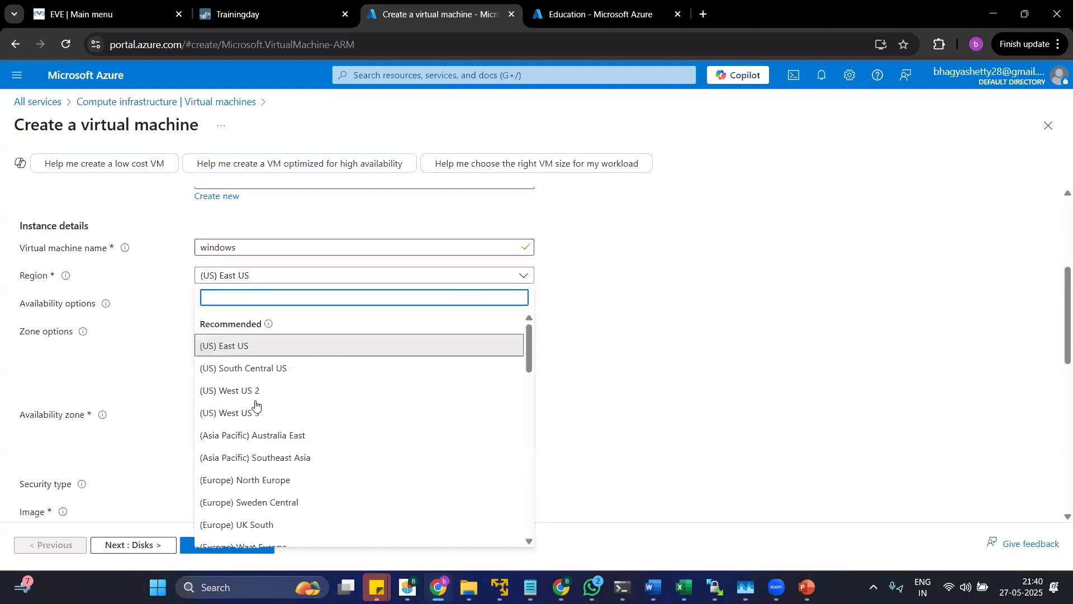
{"action": "scroll", "coordinate": [266, 439], "scroll_direction": "down", "scroll_amount": 15}
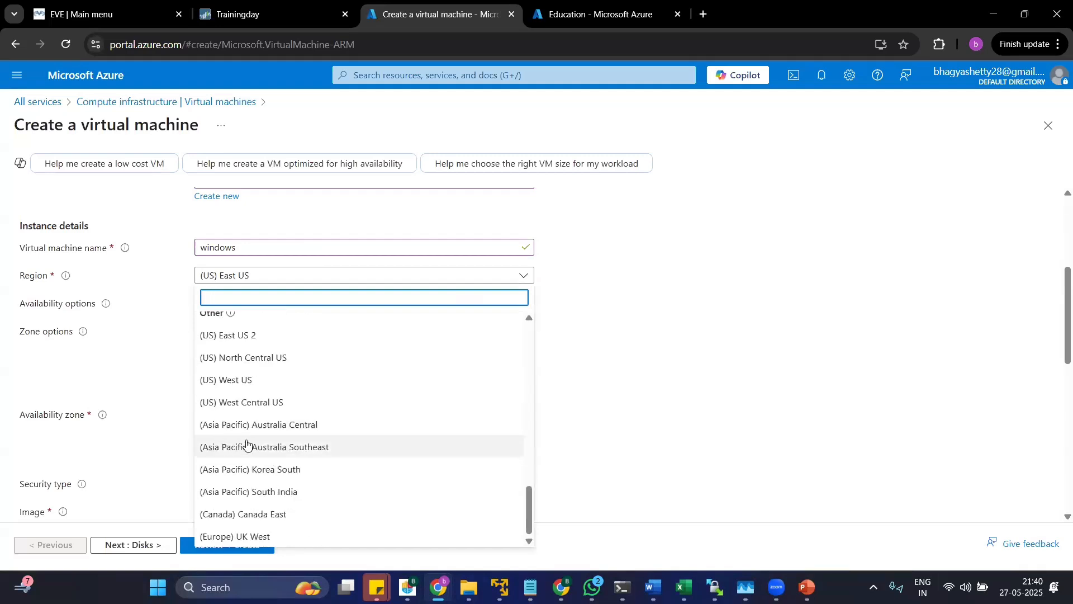
{"action": "scroll", "coordinate": [258, 442], "scroll_direction": "up", "scroll_amount": 5}
{"action": "scroll", "coordinate": [265, 442], "scroll_direction": "up", "scroll_amount": 5}
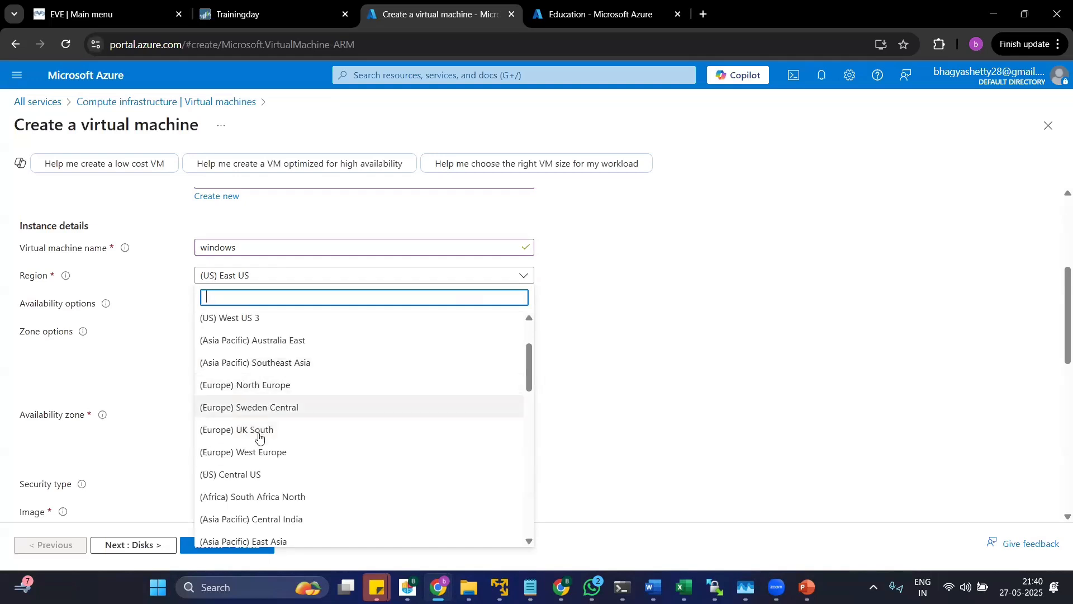
{"action": "left_click", "coordinate": [167, 379]}
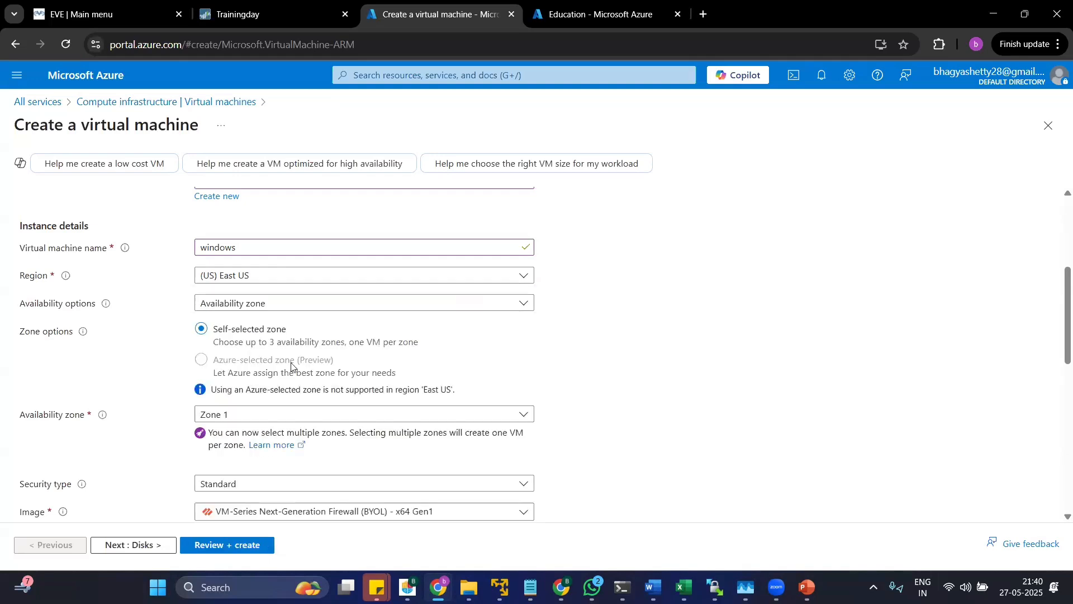
Search the images for "windows" and select Windows Server 2019 Datacenter - x64 Gen2 as the VM image.
{"action": "scroll", "coordinate": [288, 398], "scroll_direction": "down", "scroll_amount": 4}
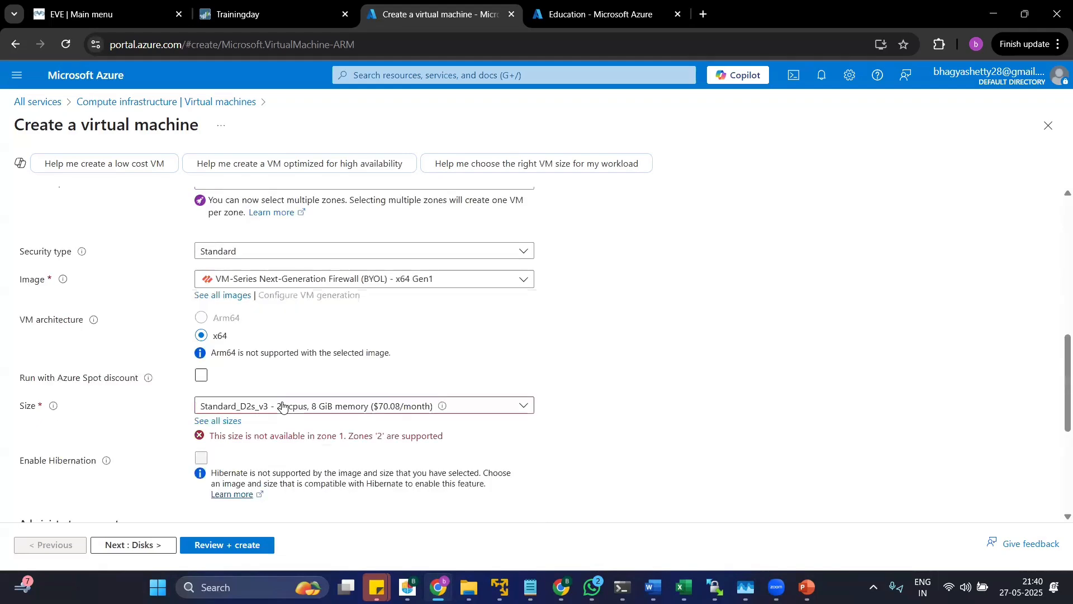
{"action": "scroll", "coordinate": [283, 407], "scroll_direction": "up", "scroll_amount": 4}
{"action": "scroll", "coordinate": [283, 408], "scroll_direction": "down", "scroll_amount": 4}
{"action": "left_click", "coordinate": [430, 285]}
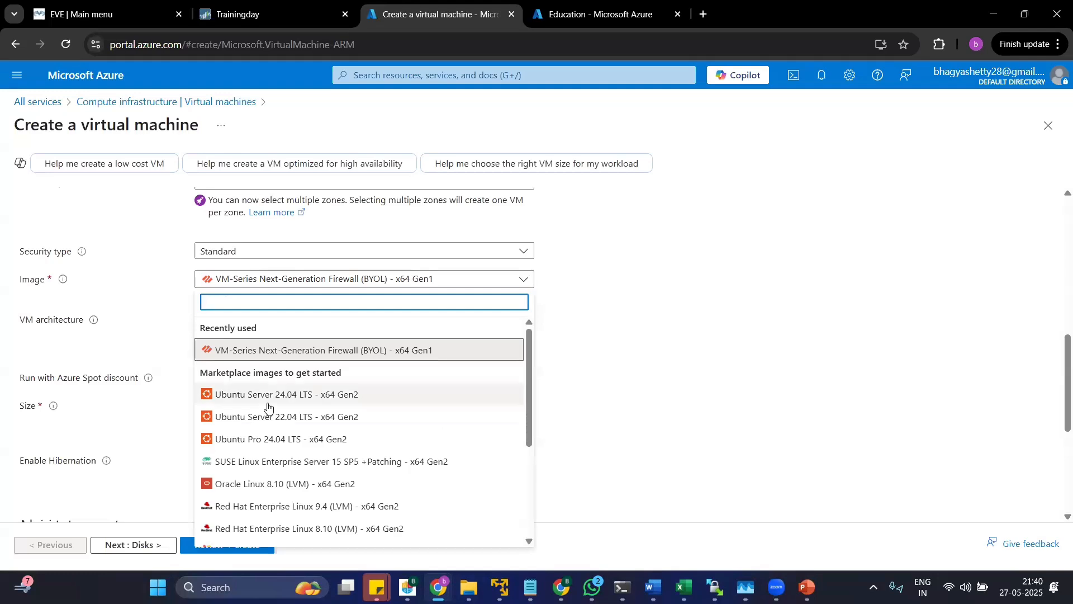
{"action": "scroll", "coordinate": [269, 407], "scroll_direction": "down", "scroll_amount": 3}
{"action": "scroll", "coordinate": [269, 386], "scroll_direction": "up", "scroll_amount": 3}
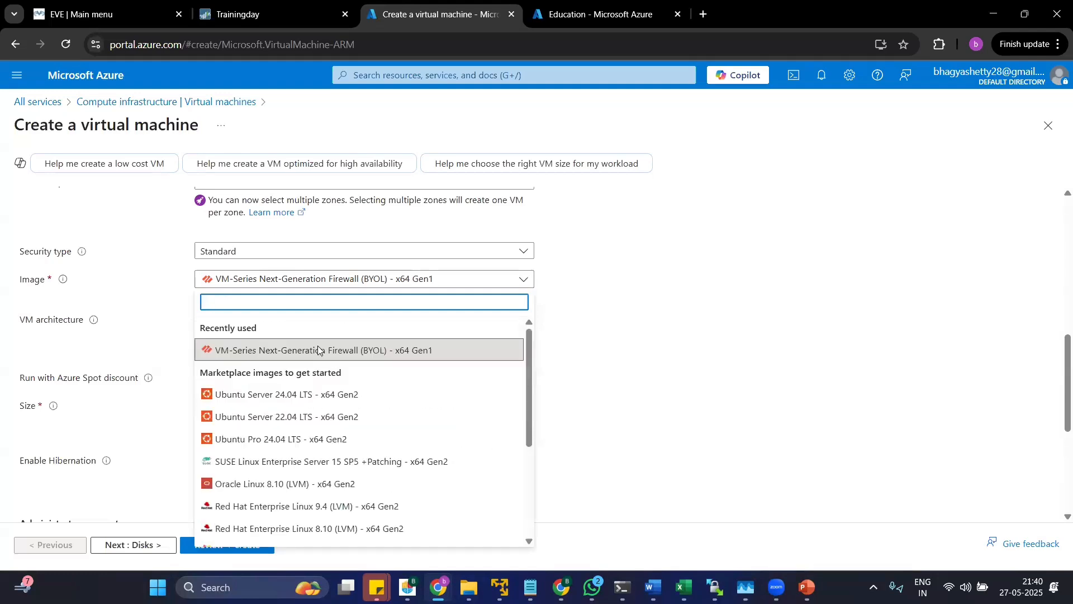
{"action": "left_click", "coordinate": [489, 282]}
{"action": "left_click", "coordinate": [246, 279]}
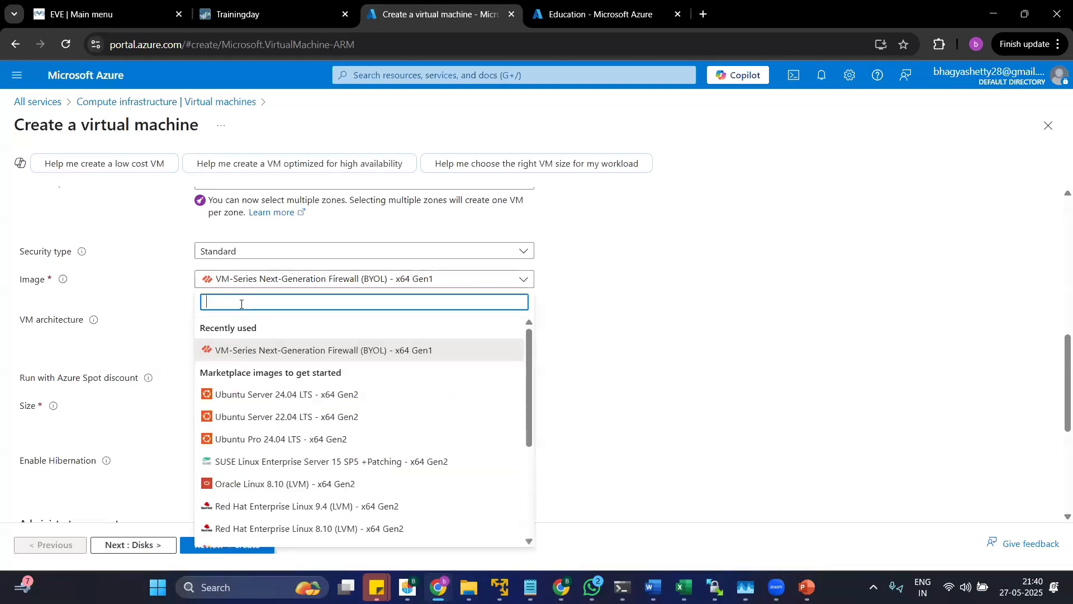
{"action": "type", "text": "windows"}
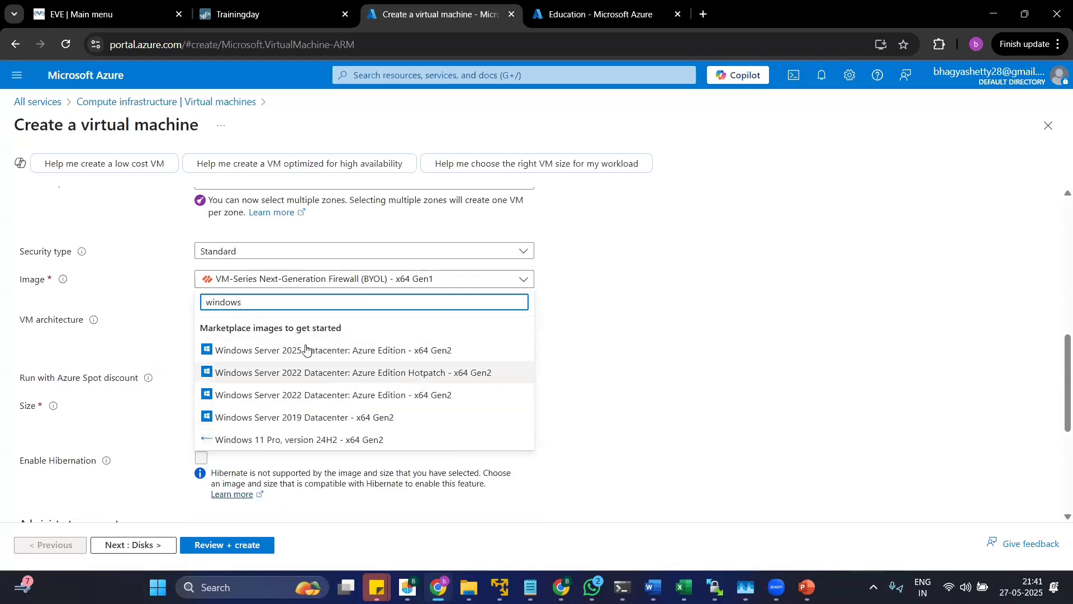
{"action": "left_click", "coordinate": [304, 418]}
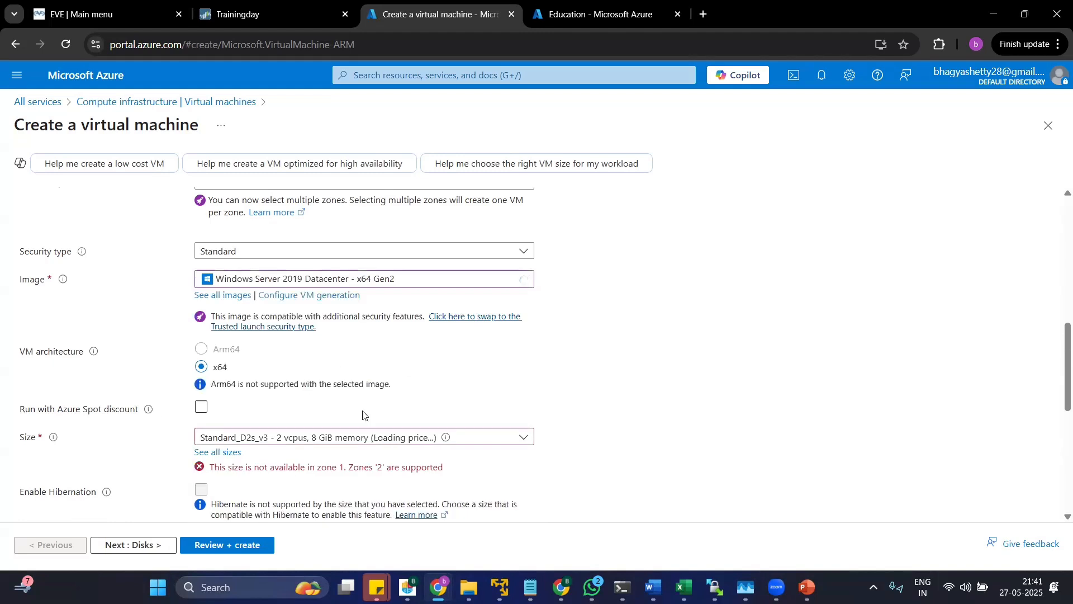
Look at the available VM sizes and read the zone availability message under the Size setting.
{"action": "scroll", "coordinate": [469, 453], "scroll_direction": "down", "scroll_amount": 4}
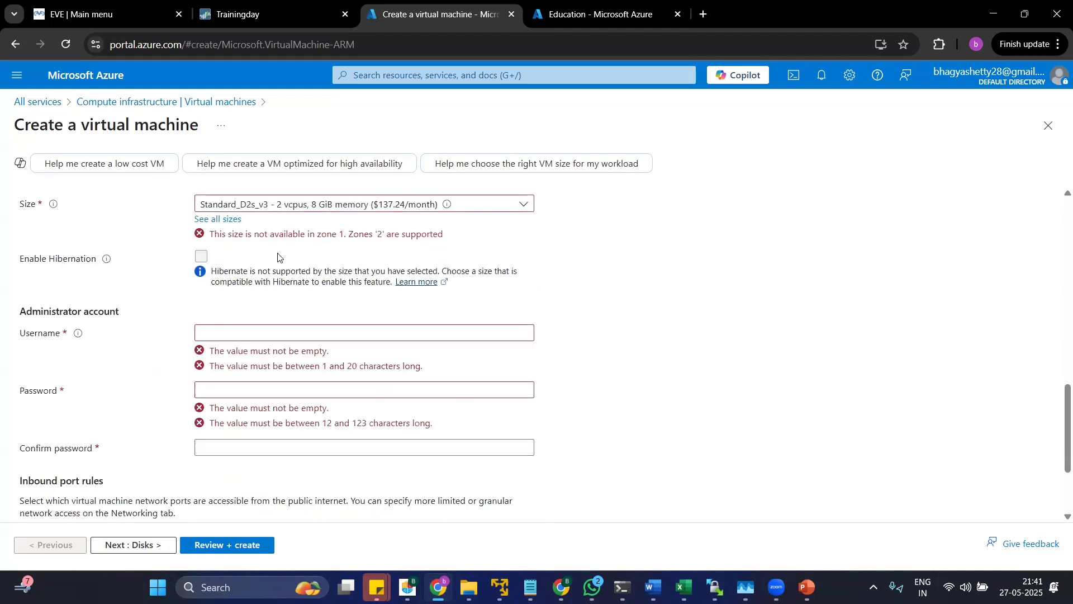
{"action": "left_click", "coordinate": [288, 208]}
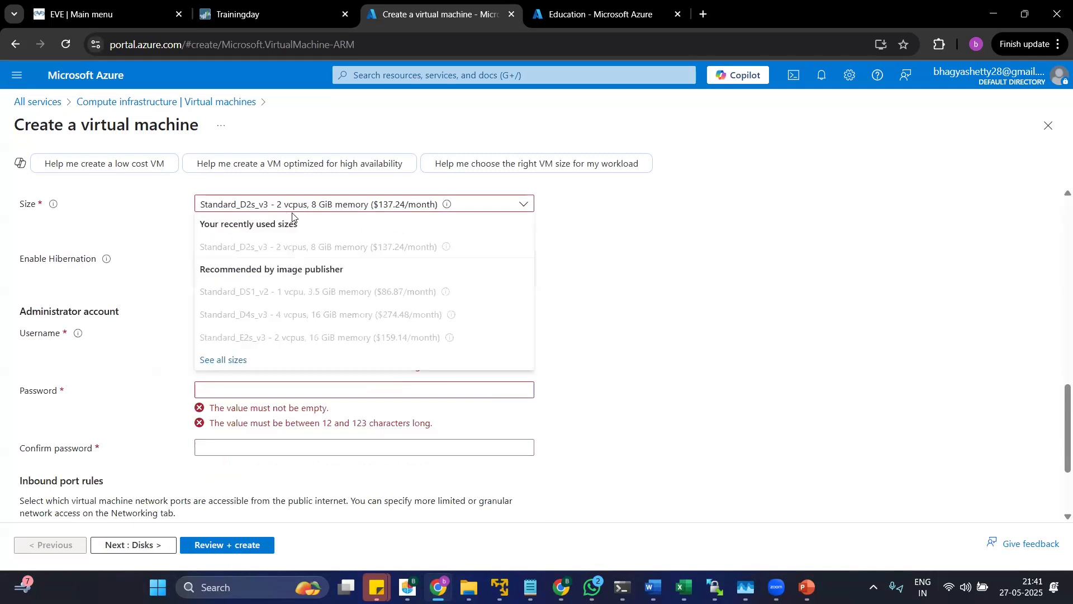
{"action": "left_click", "coordinate": [166, 247]}
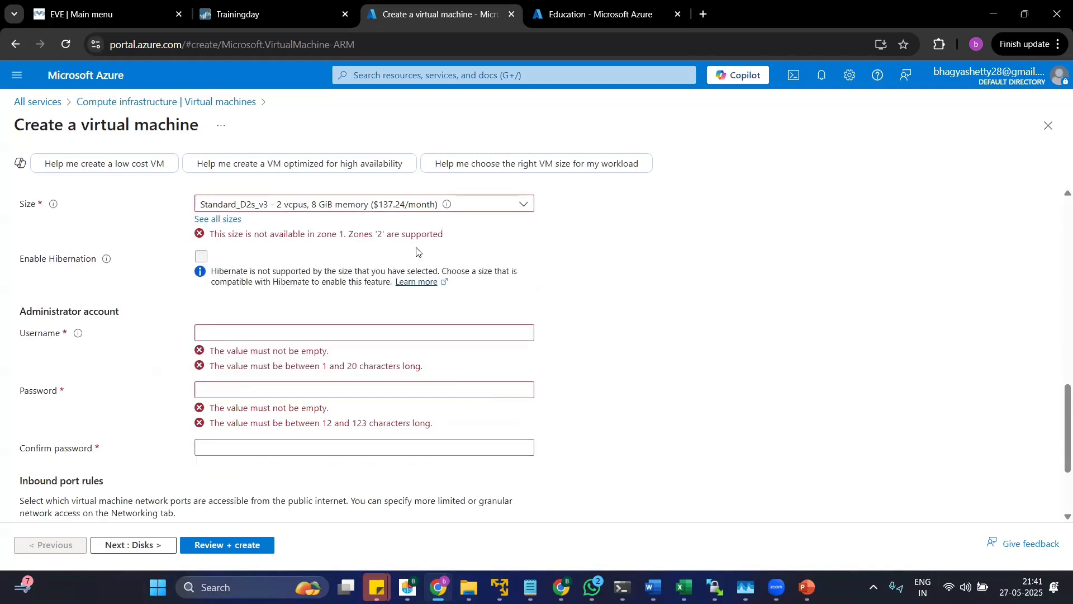
{"action": "scroll", "coordinate": [358, 387], "scroll_direction": "up", "scroll_amount": 4}
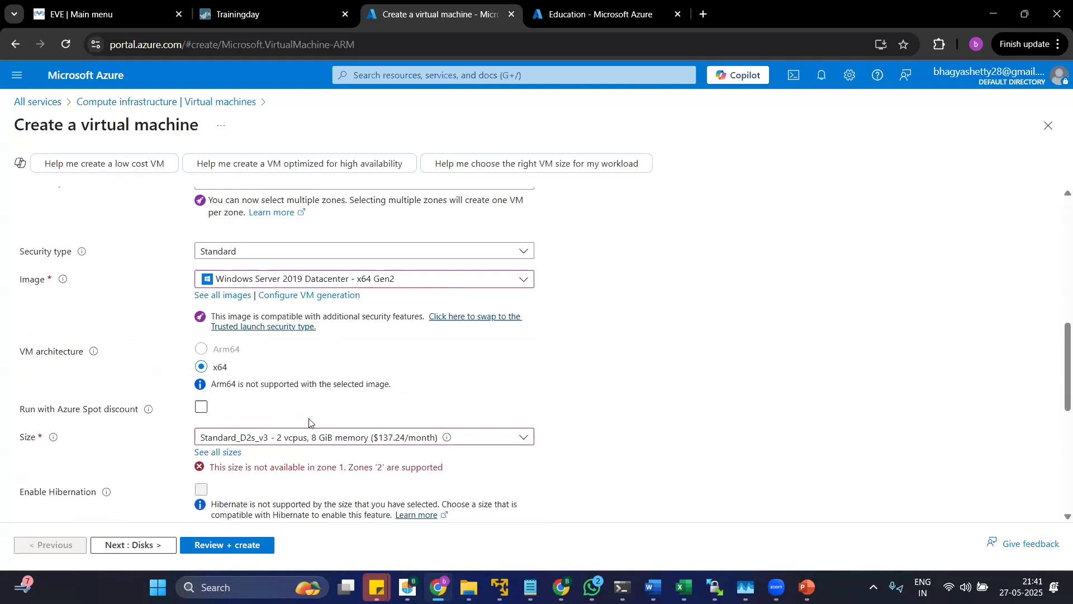
{"action": "left_click_drag", "start_coordinate": [207, 475], "coordinate": [457, 476]}
{"action": "left_click", "coordinate": [436, 469]}
Change the availability zone selection to Zone 2 only, deselecting Zone 1.
{"action": "scroll", "coordinate": [253, 416], "scroll_direction": "up", "scroll_amount": 4}
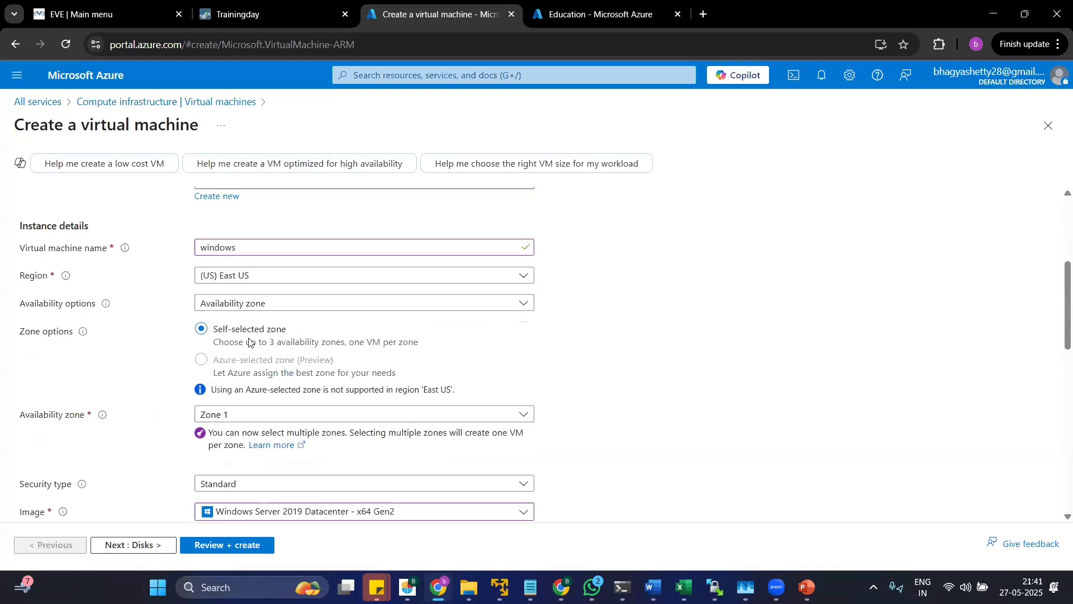
{"action": "scroll", "coordinate": [250, 342], "scroll_direction": "down", "scroll_amount": 4}
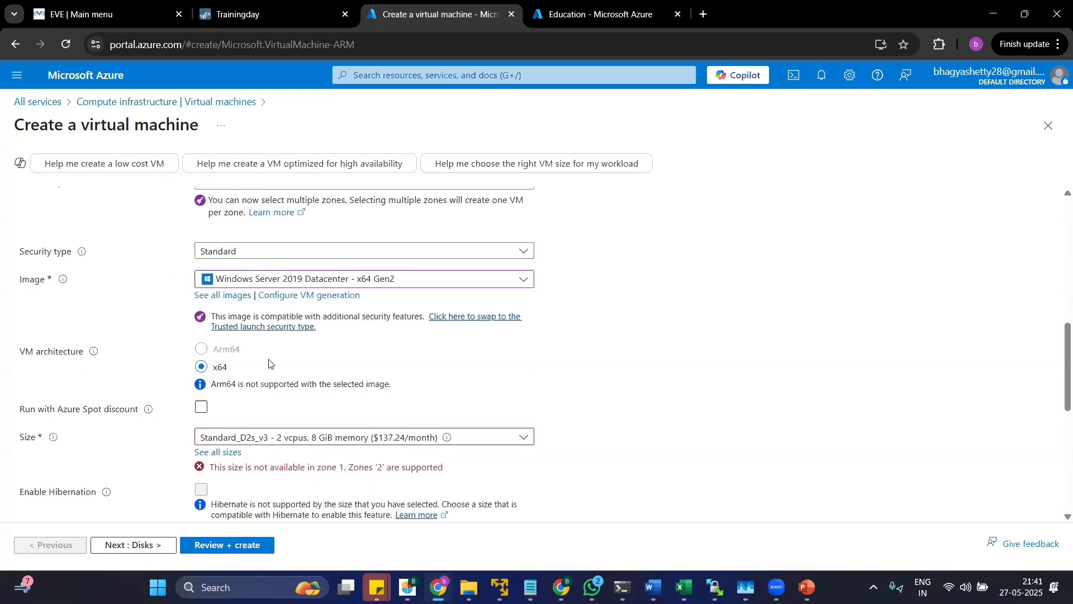
{"action": "scroll", "coordinate": [269, 364], "scroll_direction": "up", "scroll_amount": 4}
{"action": "left_click", "coordinate": [229, 415]}
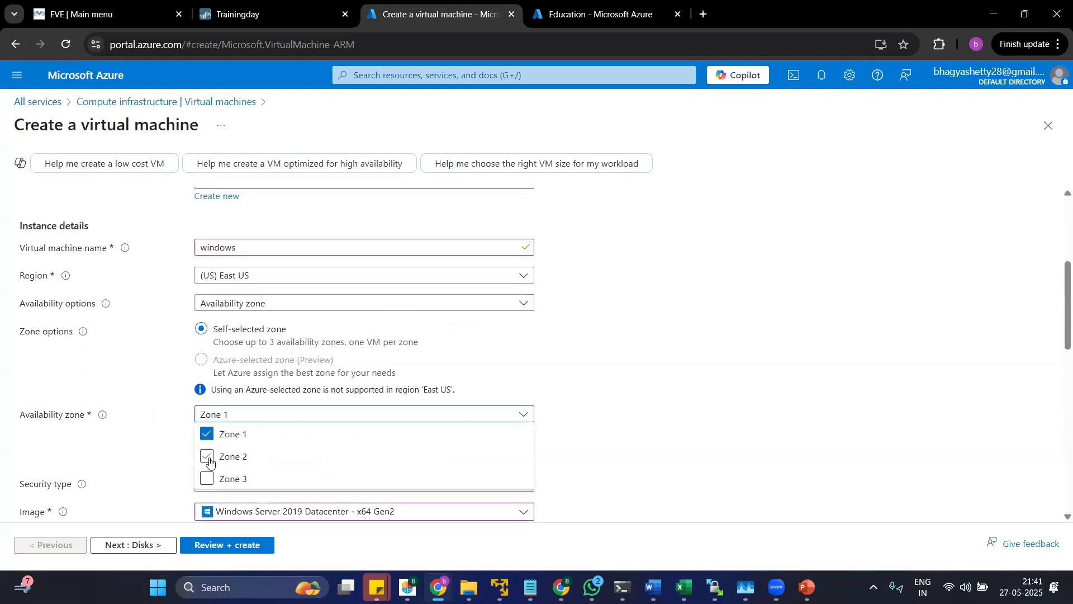
{"action": "left_click", "coordinate": [210, 457]}
{"action": "left_click", "coordinate": [209, 435]}
Set the administrator account's username to admin, then enter and confirm its password.
{"action": "scroll", "coordinate": [336, 423], "scroll_direction": "down", "scroll_amount": 8}
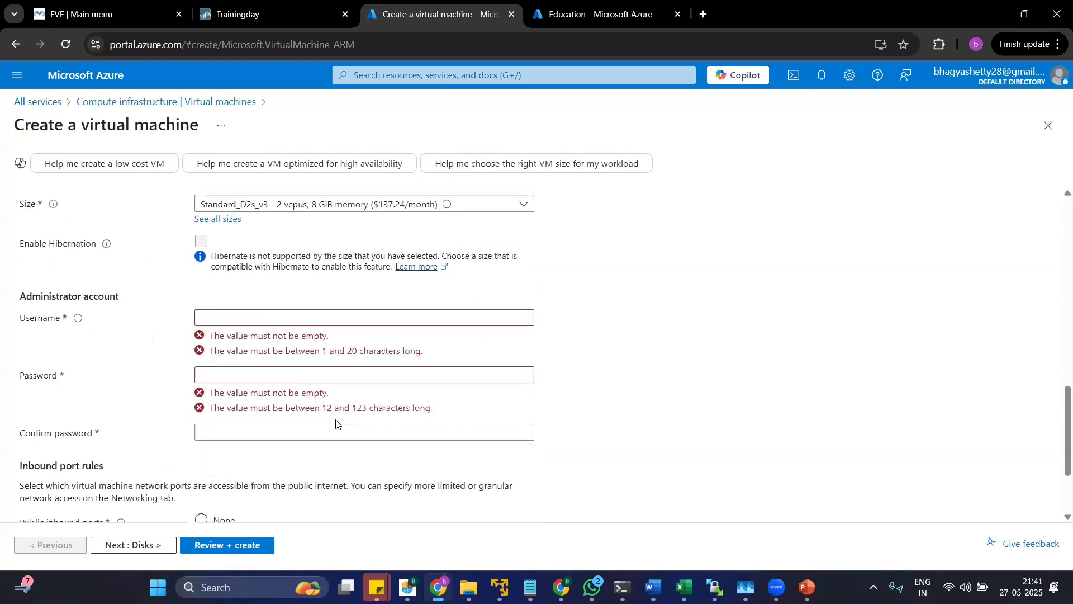
{"action": "left_click", "coordinate": [219, 321]}
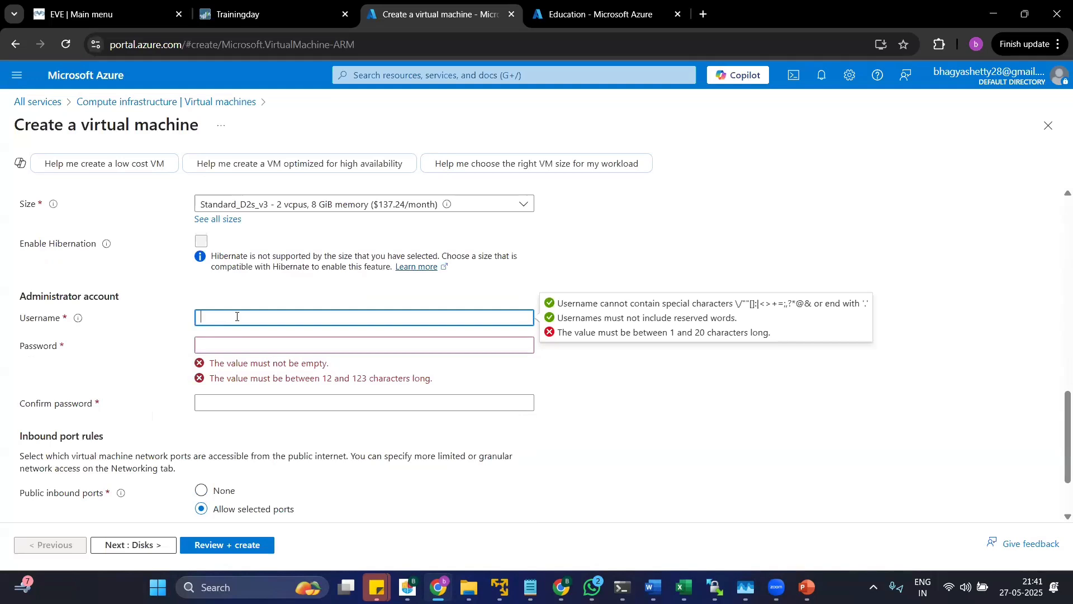
{"action": "type", "text": "admin"}
{"action": "key", "text": "Tab"}
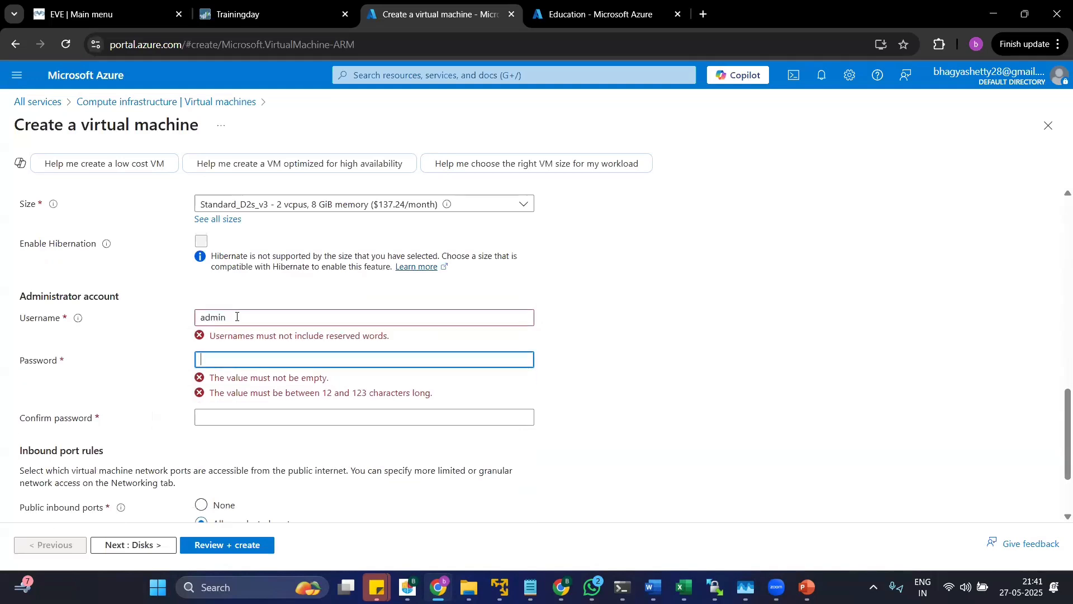
{"action": "type", "text": "•••••••••"}
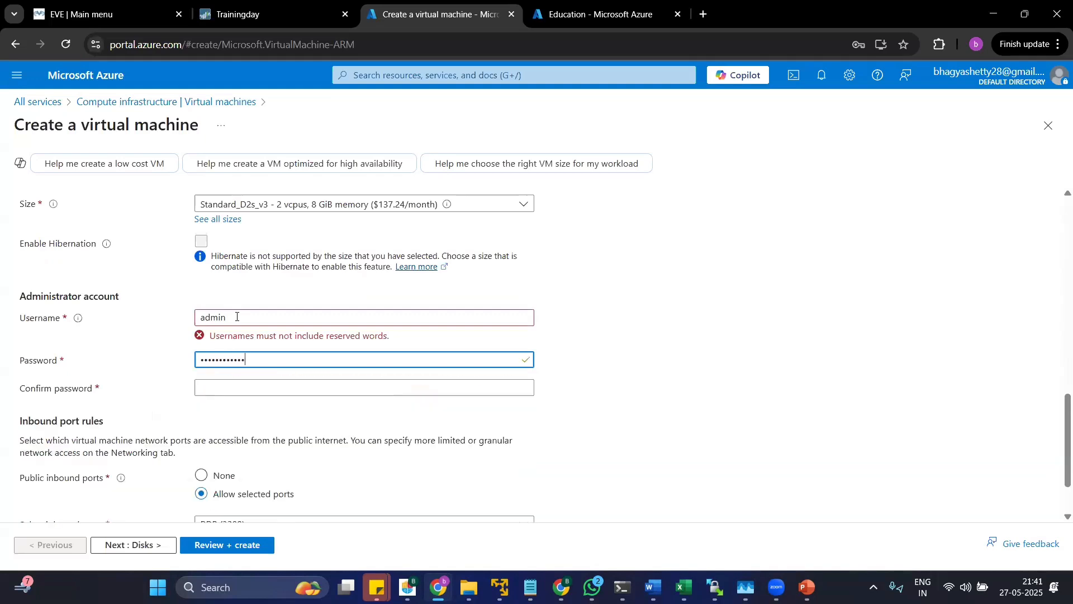
{"action": "key", "text": "Tab"}
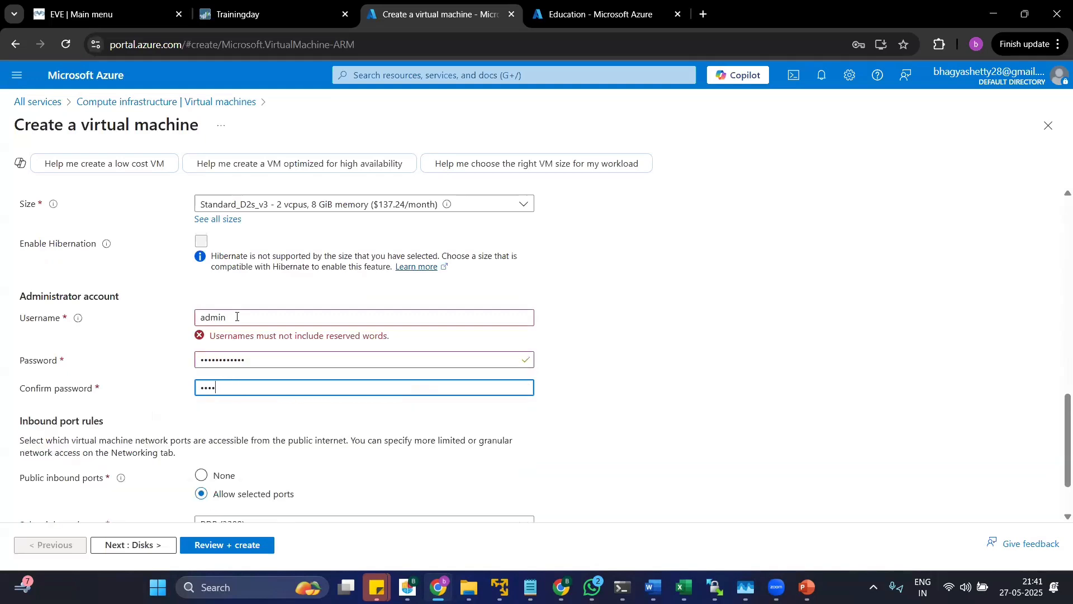
{"action": "type", "text": "••••••••••••"}
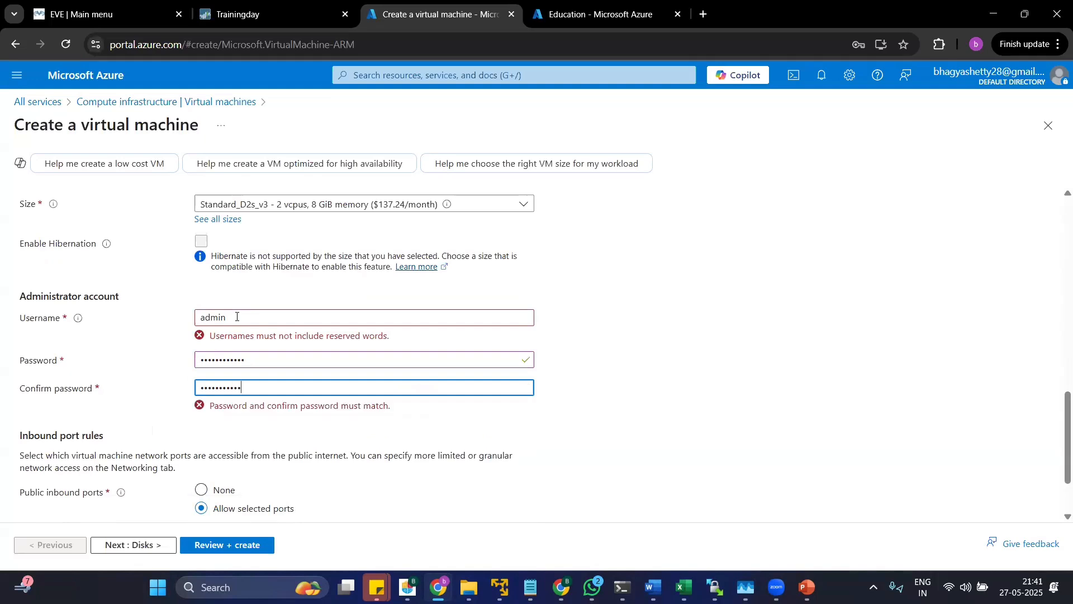
View the choices for the selected inbound ports, then close the list without changing them.
{"action": "scroll", "coordinate": [254, 400], "scroll_direction": "down", "scroll_amount": 2}
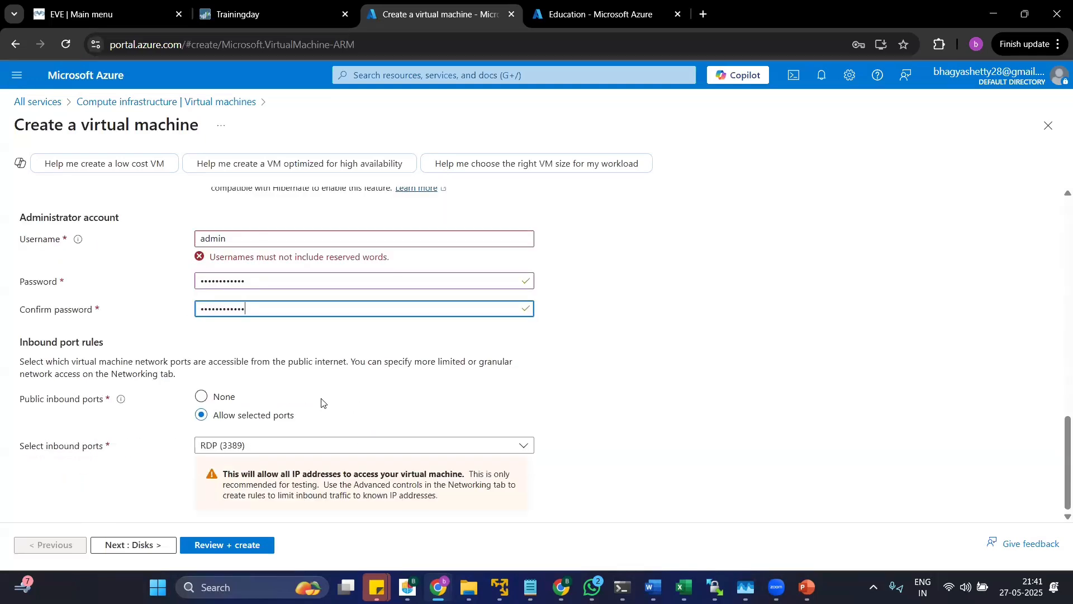
{"action": "left_click", "coordinate": [247, 446]}
{"action": "left_click", "coordinate": [243, 250]}
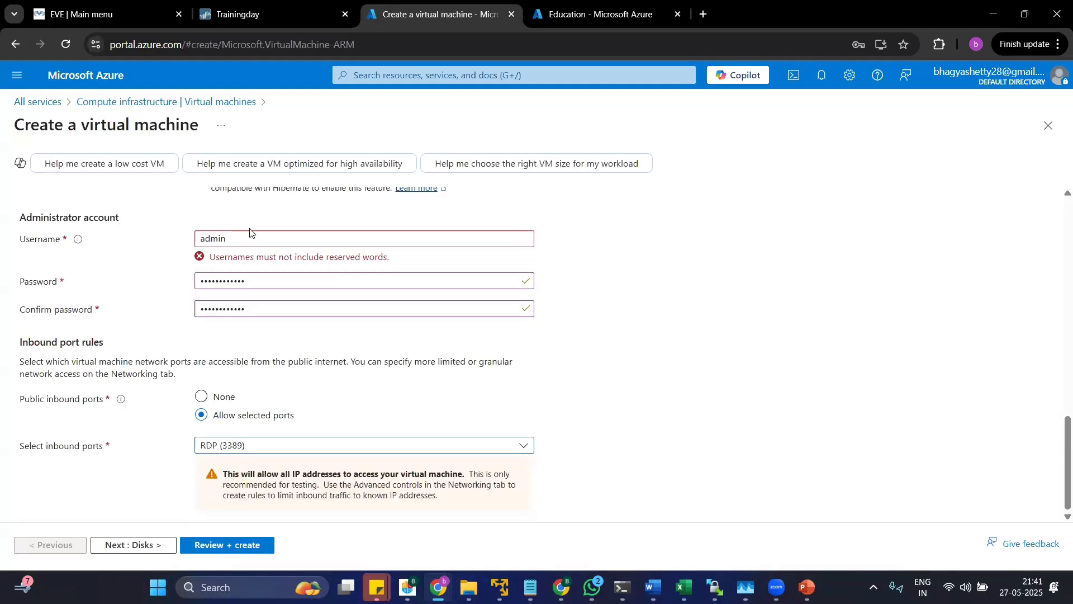
Change the administrator account's username to trainingadmin.
{"action": "left_click_drag", "start_coordinate": [199, 257], "coordinate": [187, 256]}
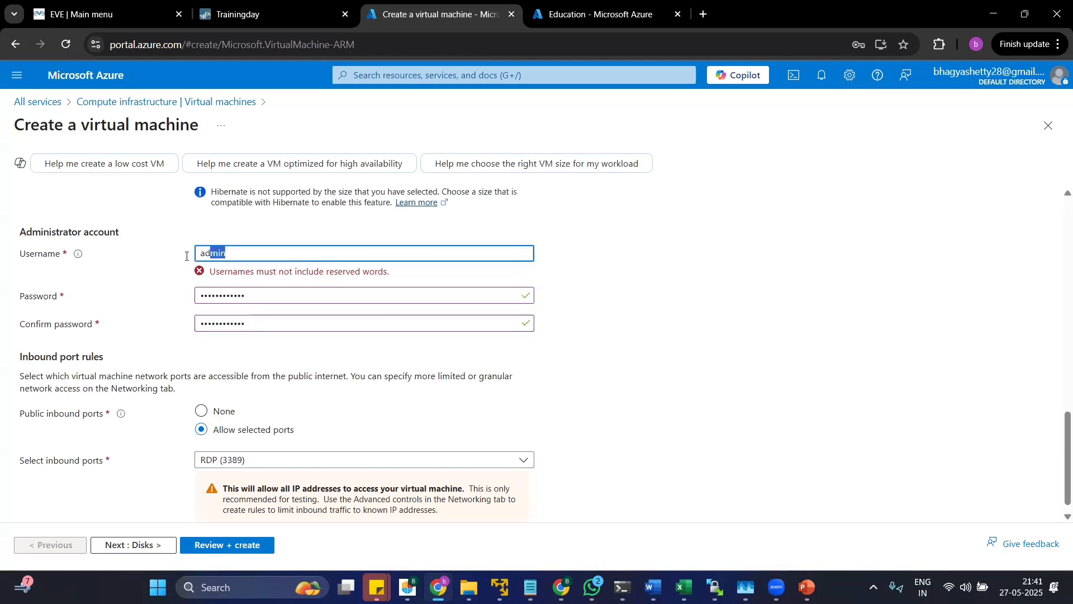
{"action": "key", "text": "ctrl+a"}
{"action": "key", "text": "BackSpace"}
{"action": "type", "text": "tr"}
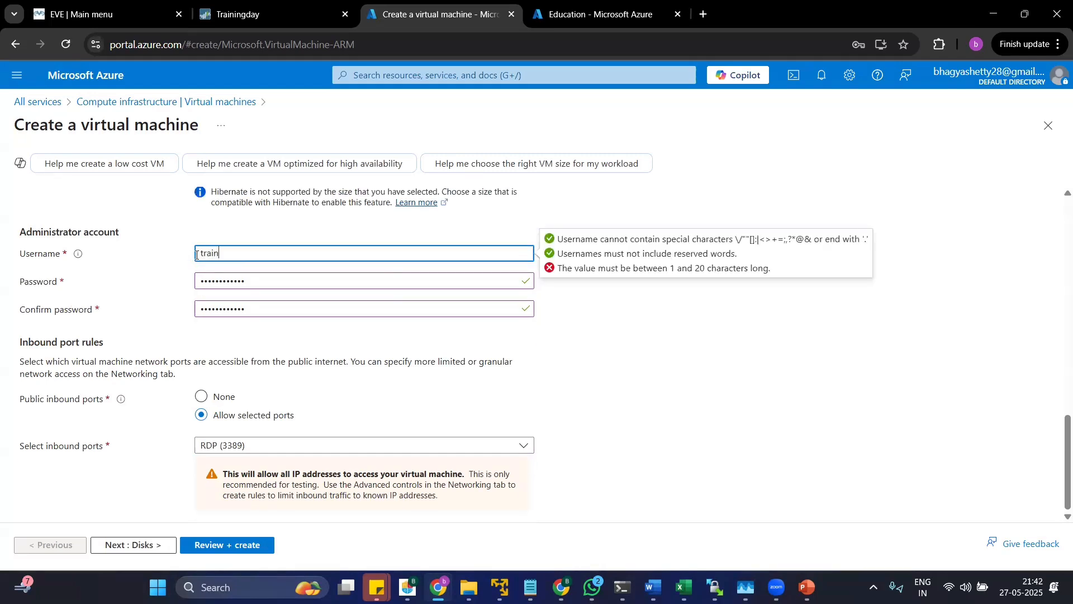
{"action": "type", "text": "ainingadmi"}
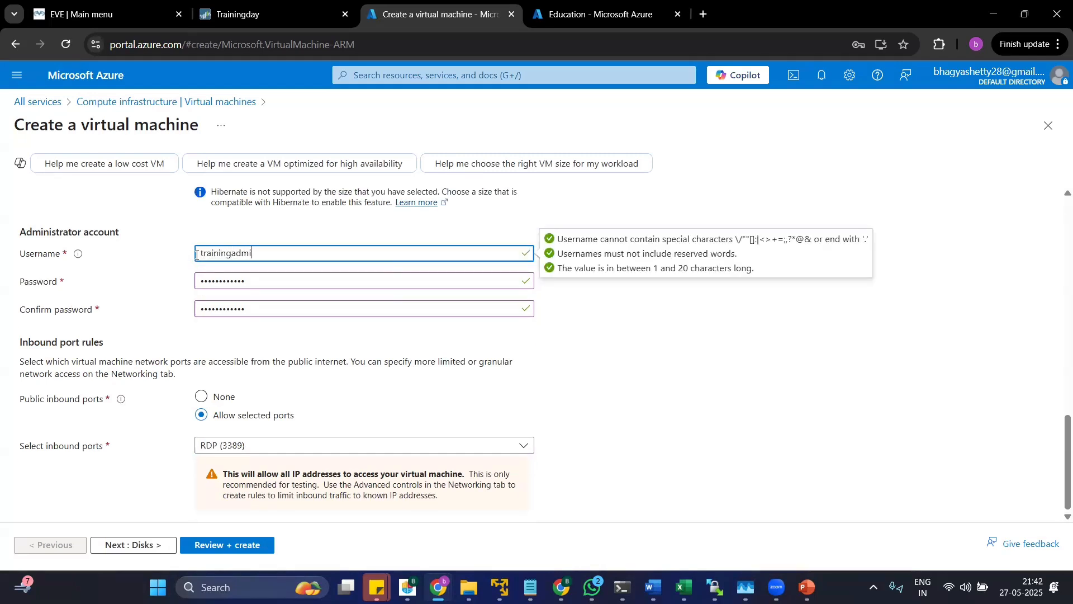
{"action": "type", "text": "n"}
Allow HTTPS (443), SSH (22) and RDP (3389) as the selected public inbound ports.
{"action": "left_click", "coordinate": [218, 403]}
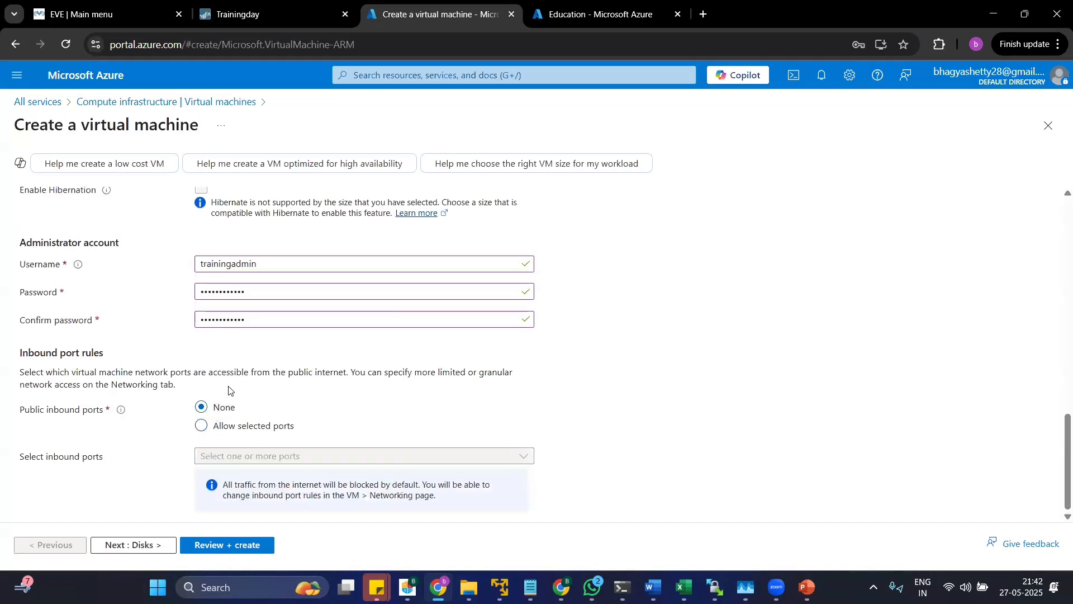
{"action": "left_click", "coordinate": [202, 425]}
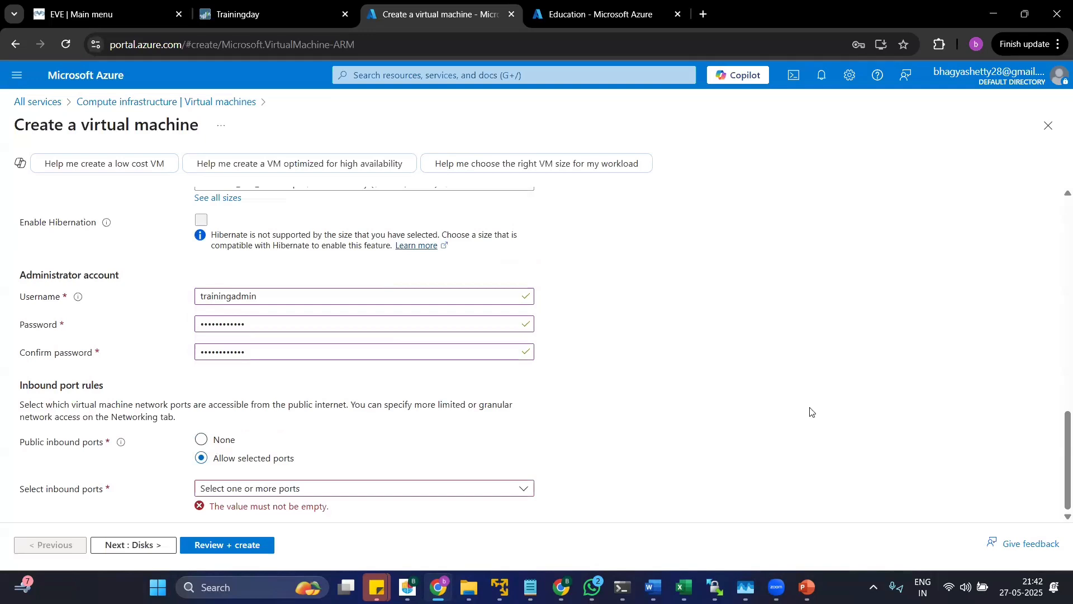
{"action": "left_click", "coordinate": [256, 493]}
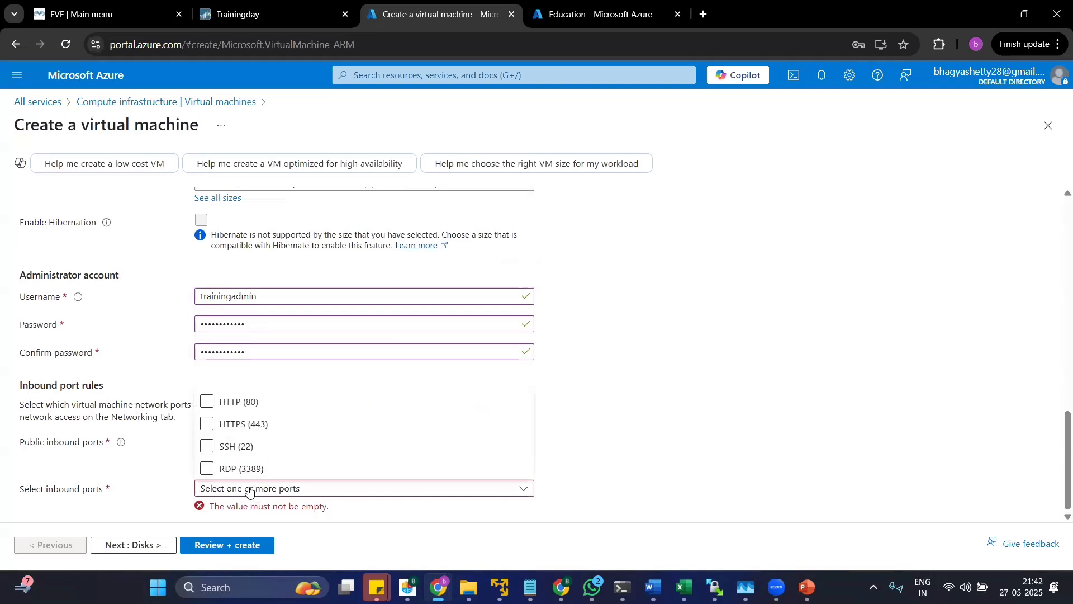
{"action": "left_click", "coordinate": [222, 468]}
{"action": "left_click", "coordinate": [211, 451]}
{"action": "left_click", "coordinate": [208, 425]}
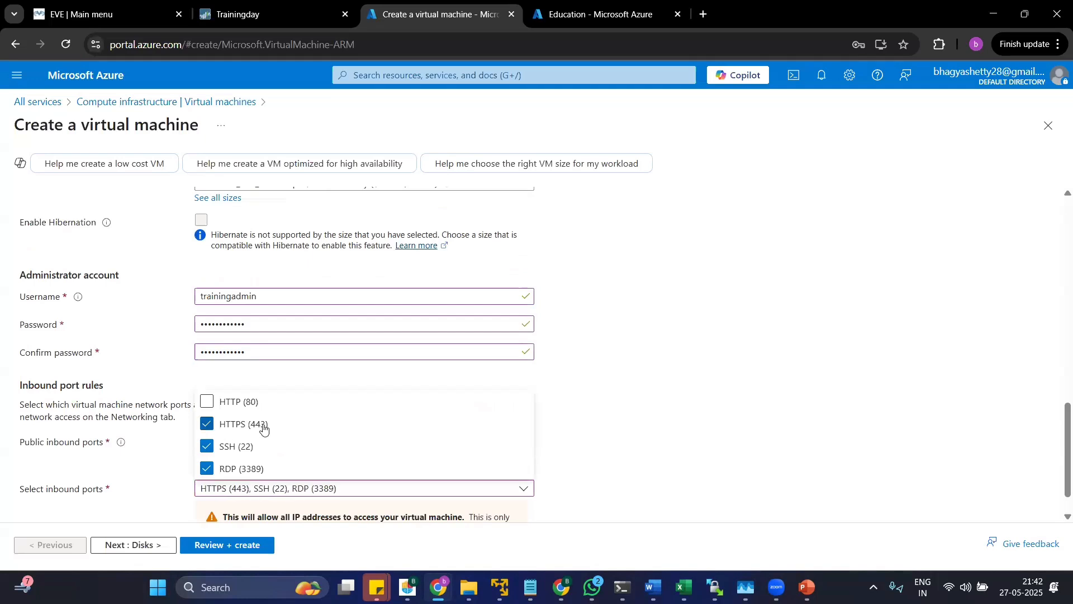
{"action": "left_click", "coordinate": [613, 423]}
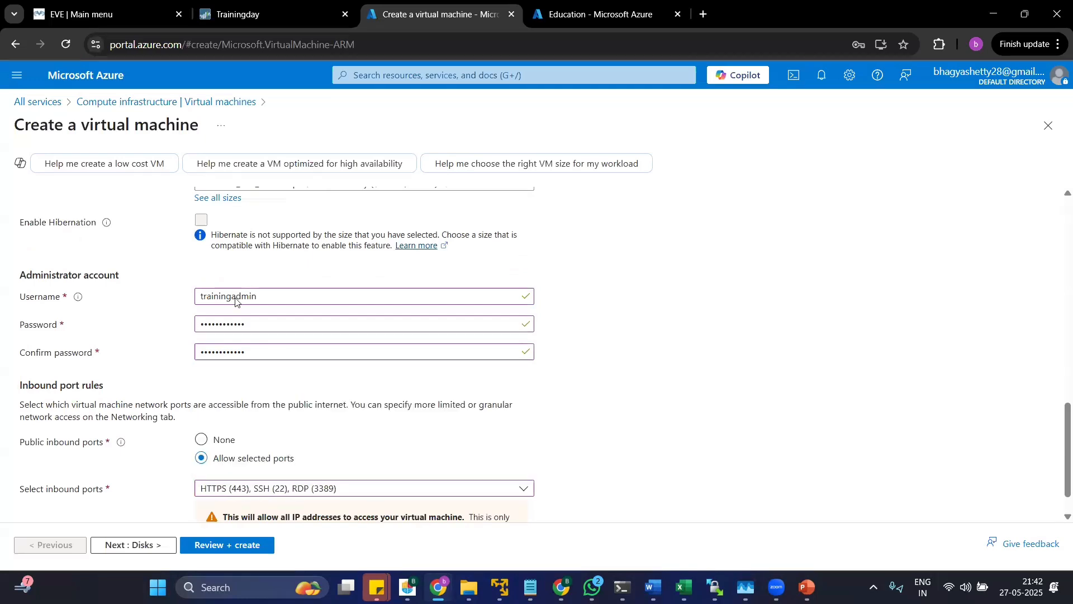
{"action": "scroll", "coordinate": [256, 342], "scroll_direction": "down", "scroll_amount": 1}
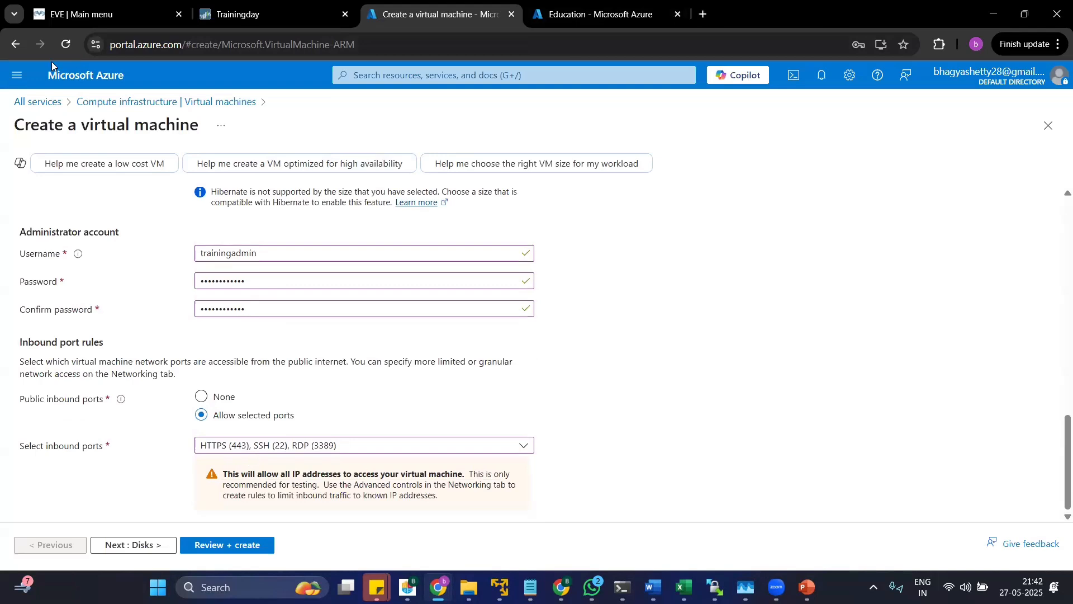
{"action": "left_click", "coordinate": [285, 449]}
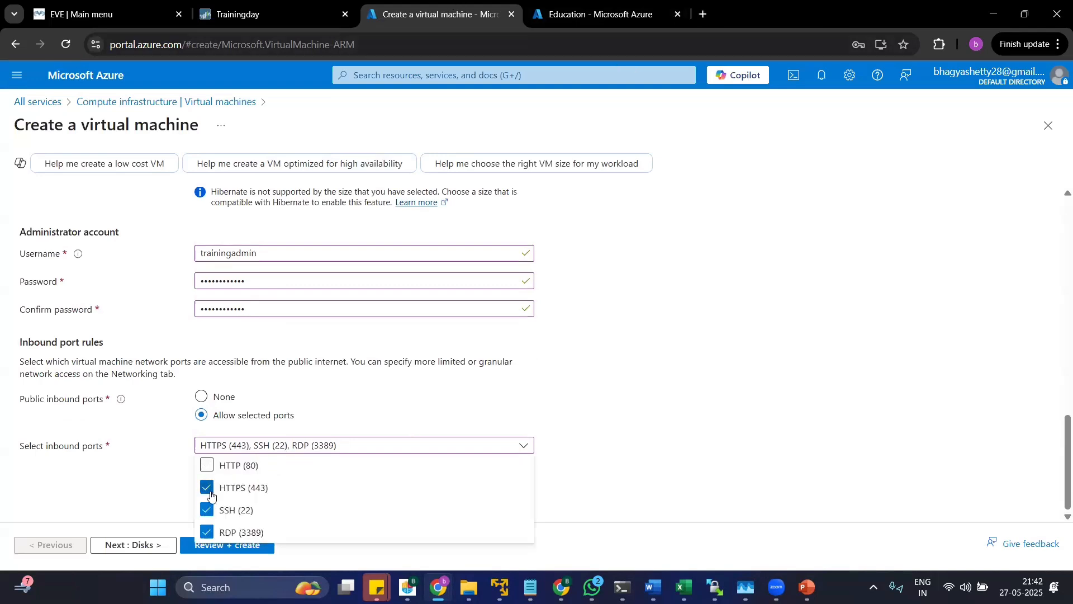
{"action": "left_click", "coordinate": [171, 549]}
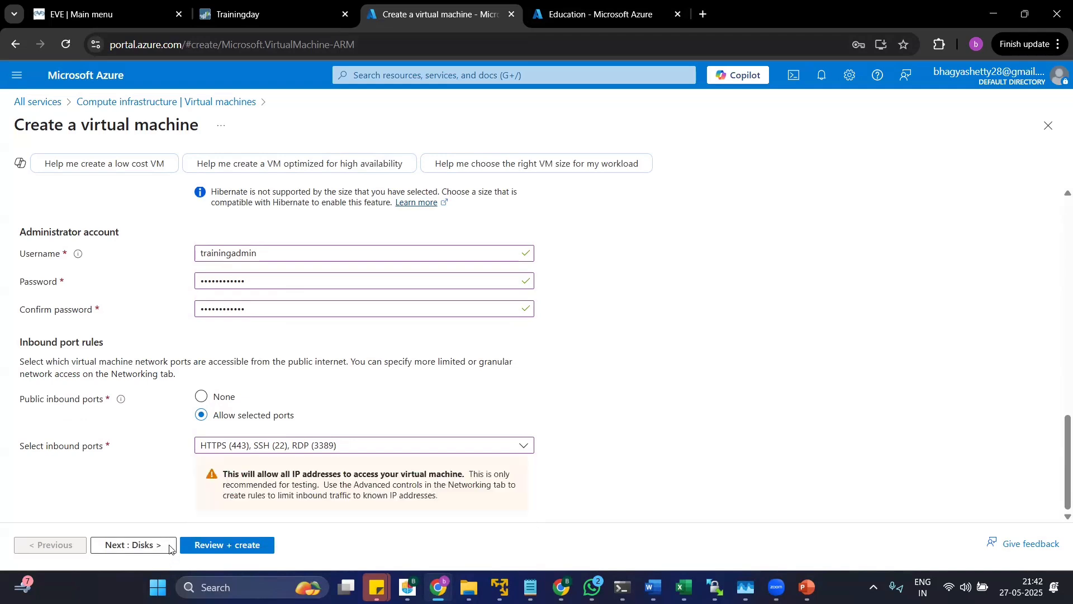
Continue to the disk settings and look over the OS disk type and data disk options.
{"action": "left_click", "coordinate": [141, 552]}
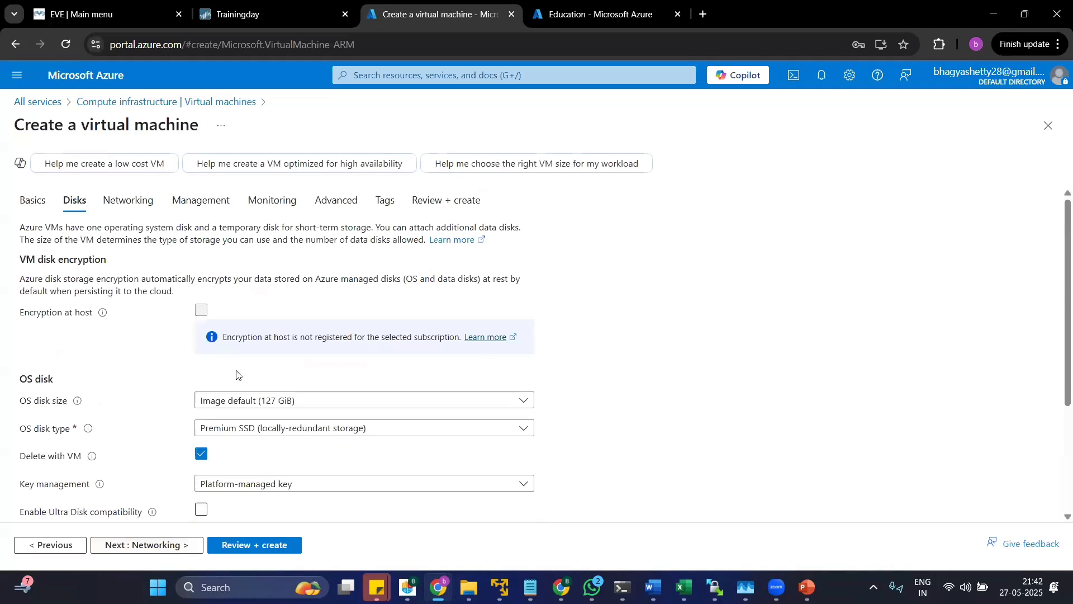
{"action": "scroll", "coordinate": [158, 421], "scroll_direction": "down", "scroll_amount": 3}
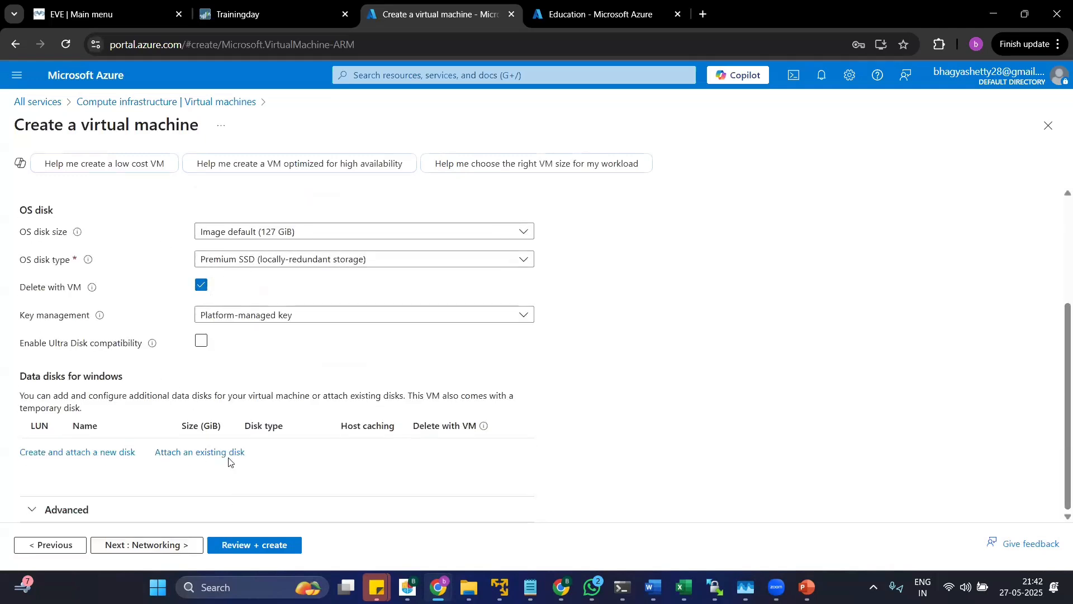
{"action": "scroll", "coordinate": [229, 462], "scroll_direction": "up", "scroll_amount": 3}
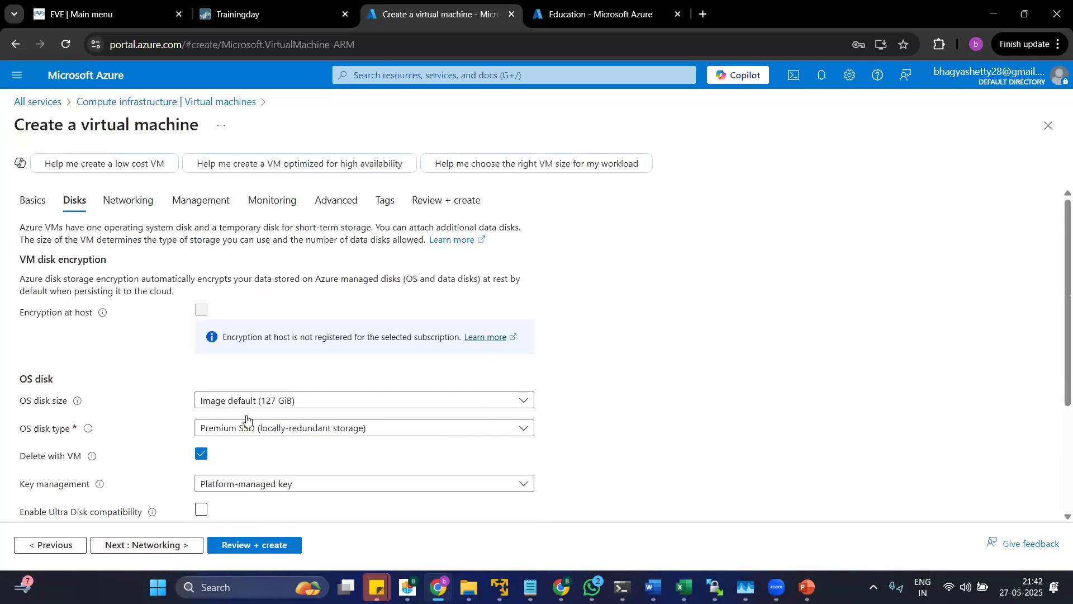
{"action": "left_click", "coordinate": [283, 429]}
{"action": "left_click", "coordinate": [265, 431]}
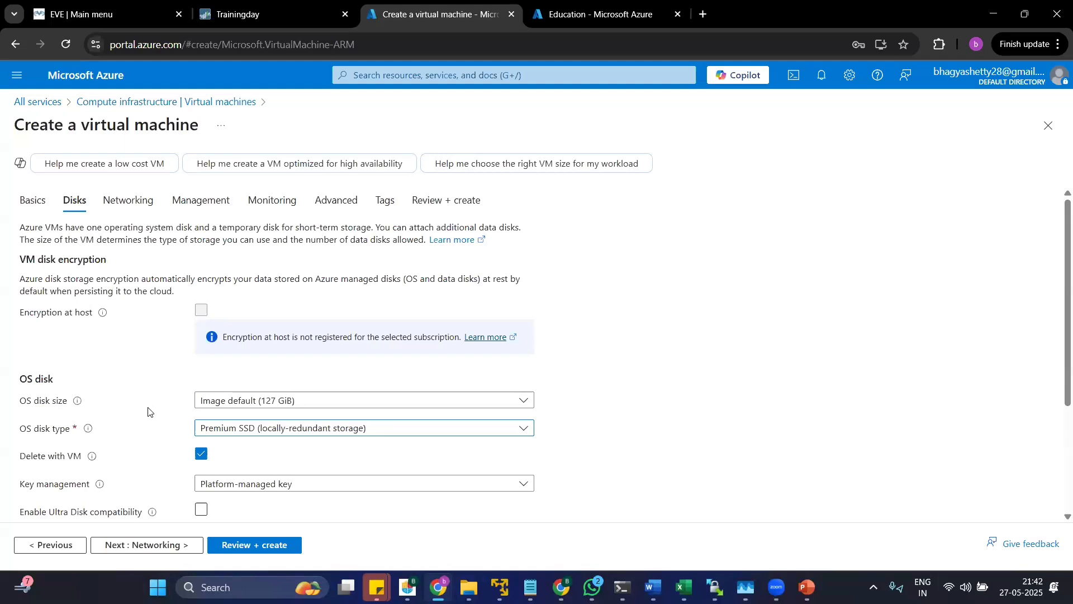
{"action": "scroll", "coordinate": [148, 412], "scroll_direction": "down", "scroll_amount": 3}
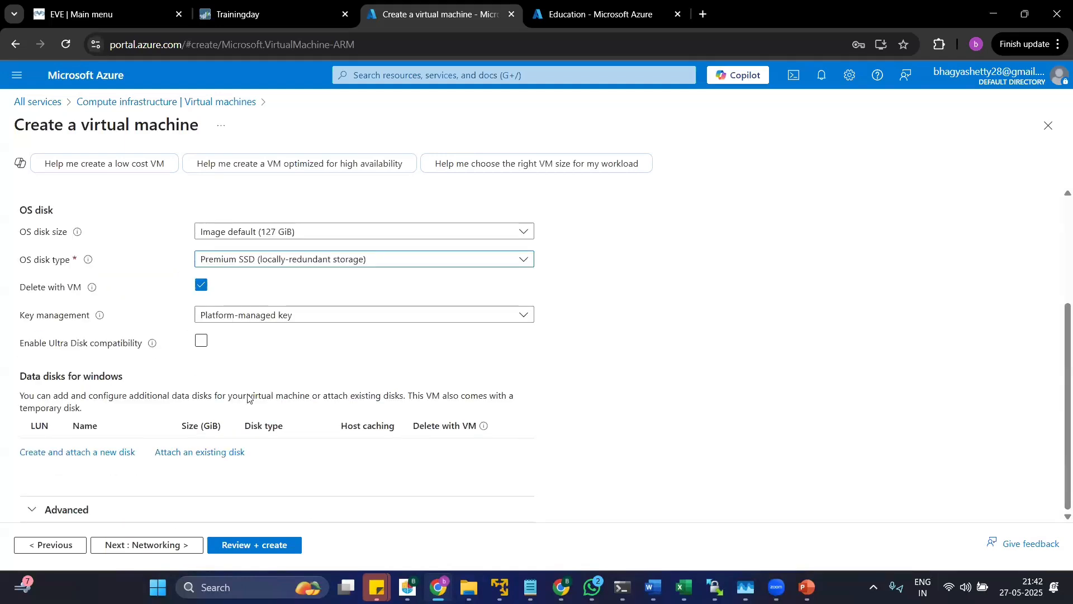
Try the 128 GiB (P10) OS disk size, and return it to Image default (127 GiB).
{"action": "left_click", "coordinate": [288, 239]}
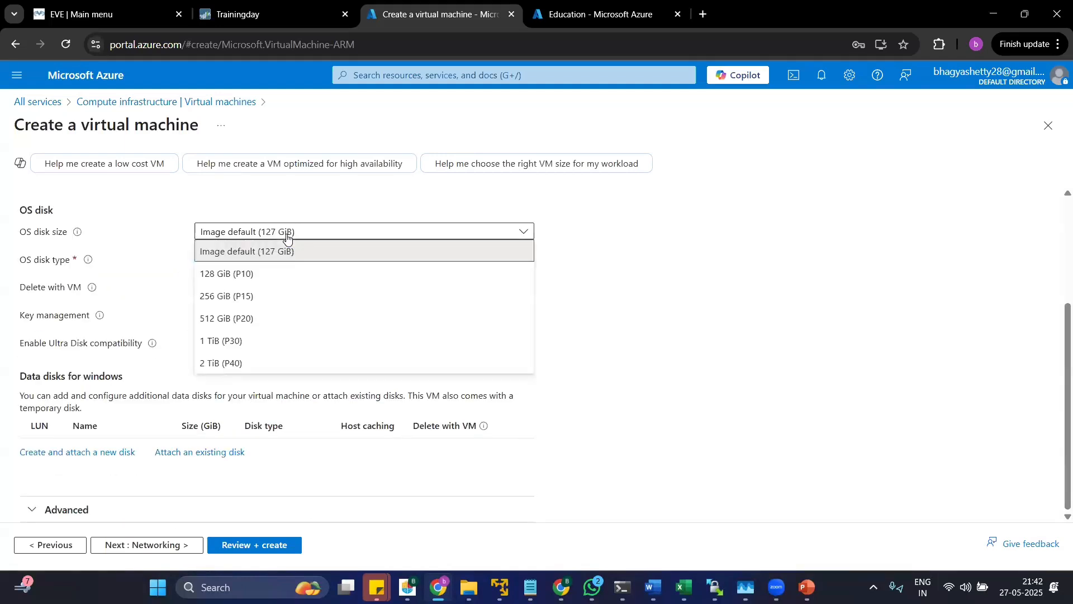
{"action": "left_click", "coordinate": [245, 275]}
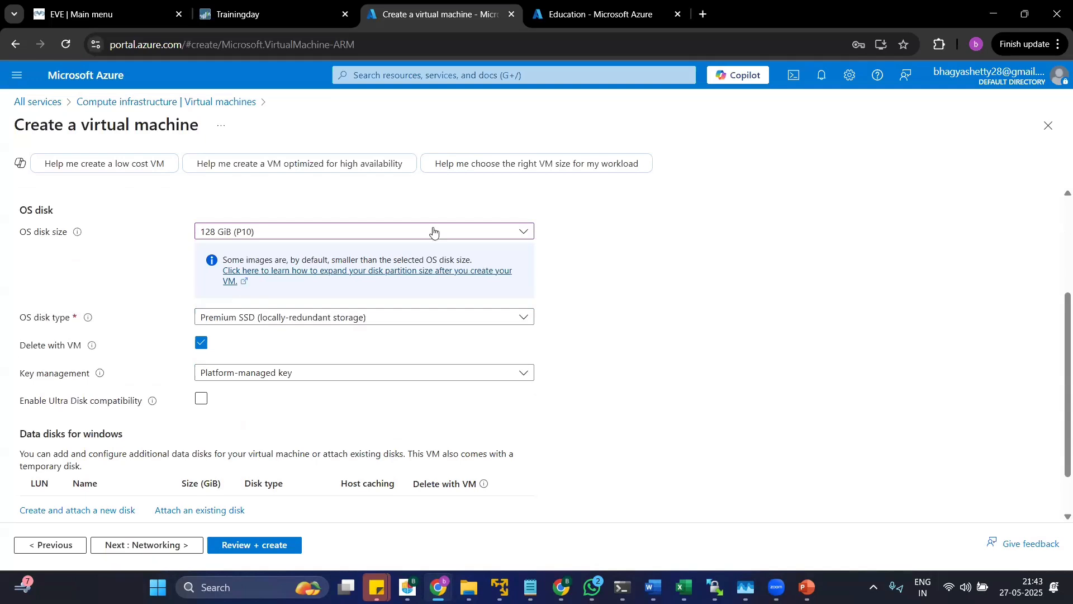
{"action": "left_click", "coordinate": [343, 232]}
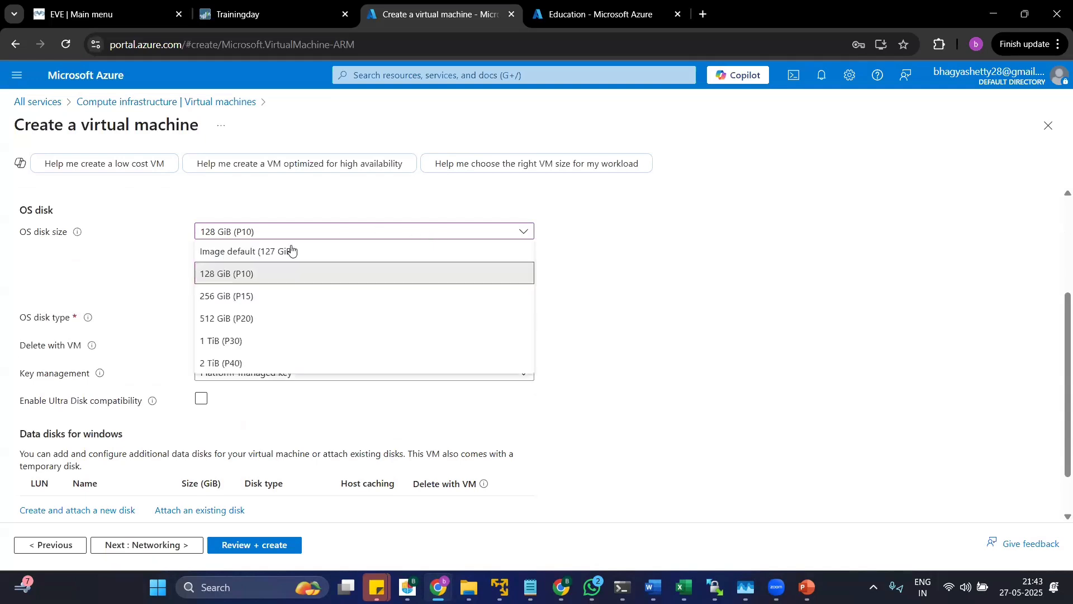
{"action": "left_click", "coordinate": [246, 252]}
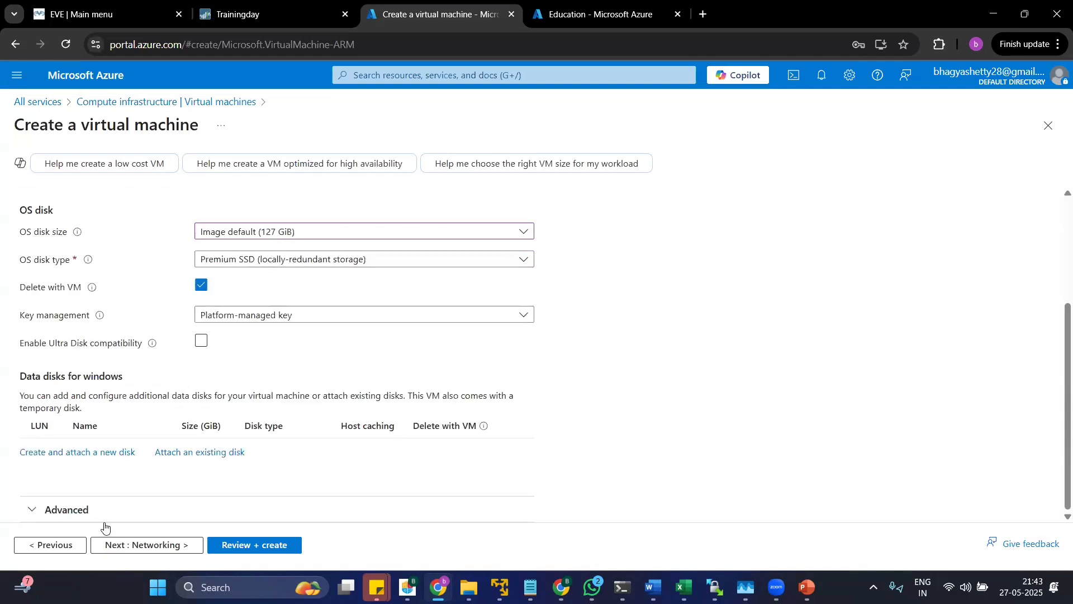
Continue to the networking settings and choose the PaloAltoVM-vnet virtual network with the default (10.0.0.0/24) subnet.
{"action": "left_click", "coordinate": [146, 545]}
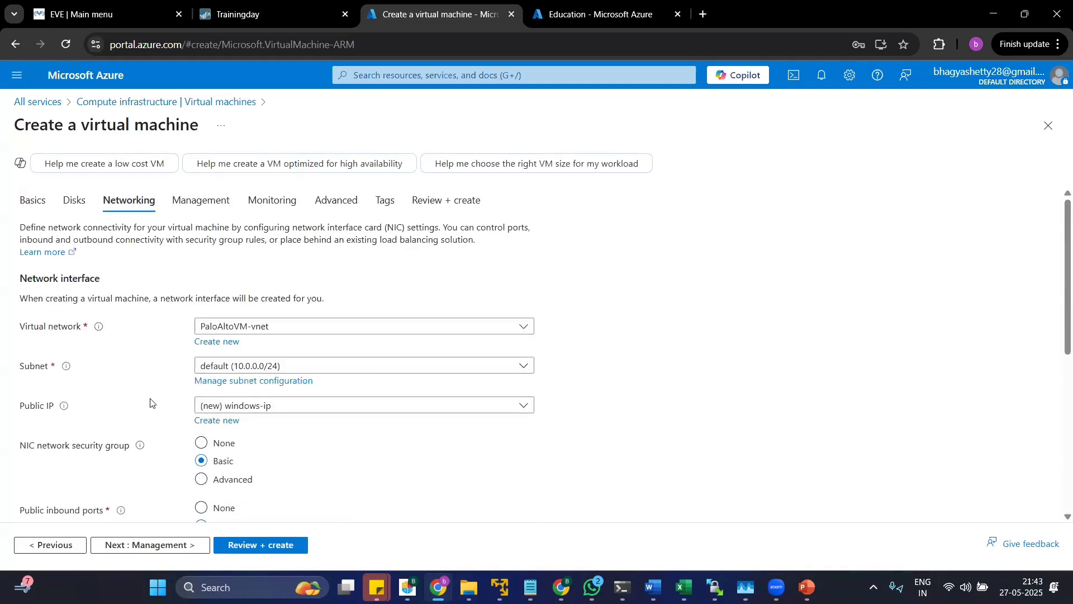
{"action": "left_click", "coordinate": [241, 329]}
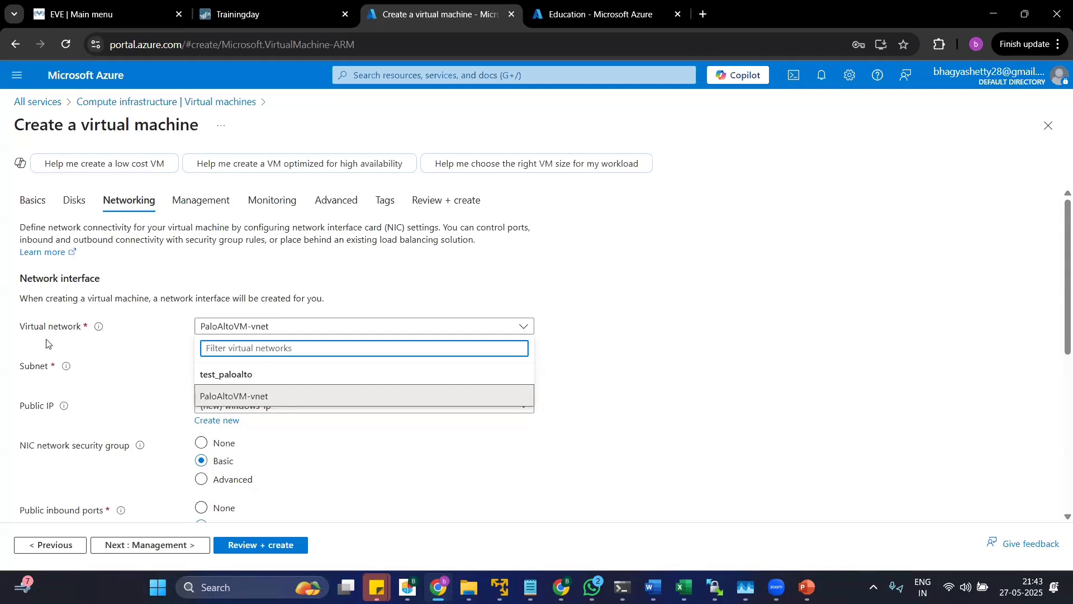
{"action": "left_click", "coordinate": [243, 331]}
{"action": "left_click", "coordinate": [244, 331]}
{"action": "left_click", "coordinate": [161, 353]}
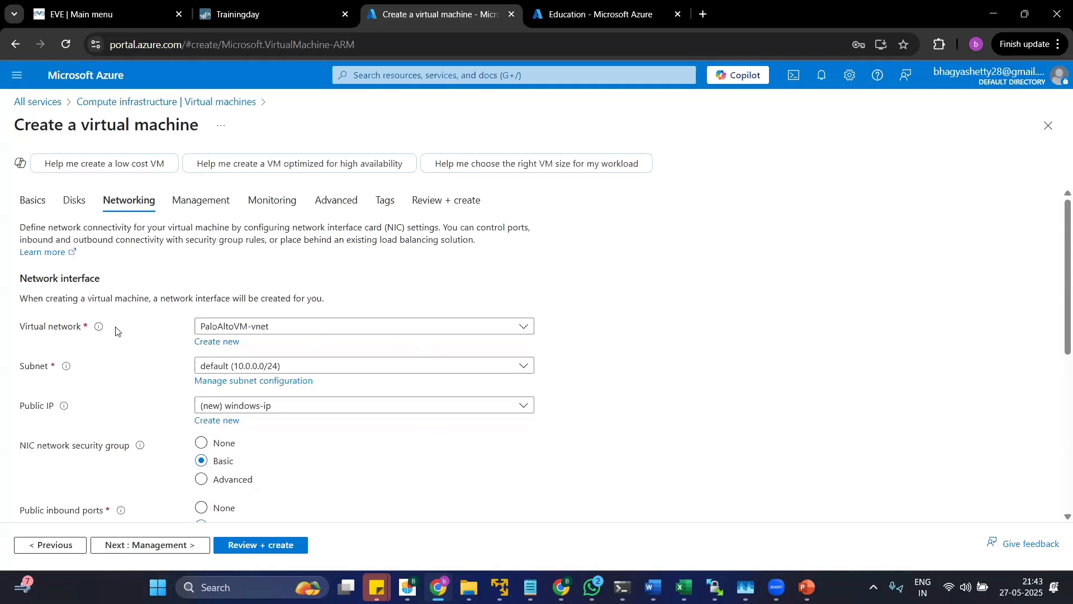
{"action": "left_click", "coordinate": [415, 330]}
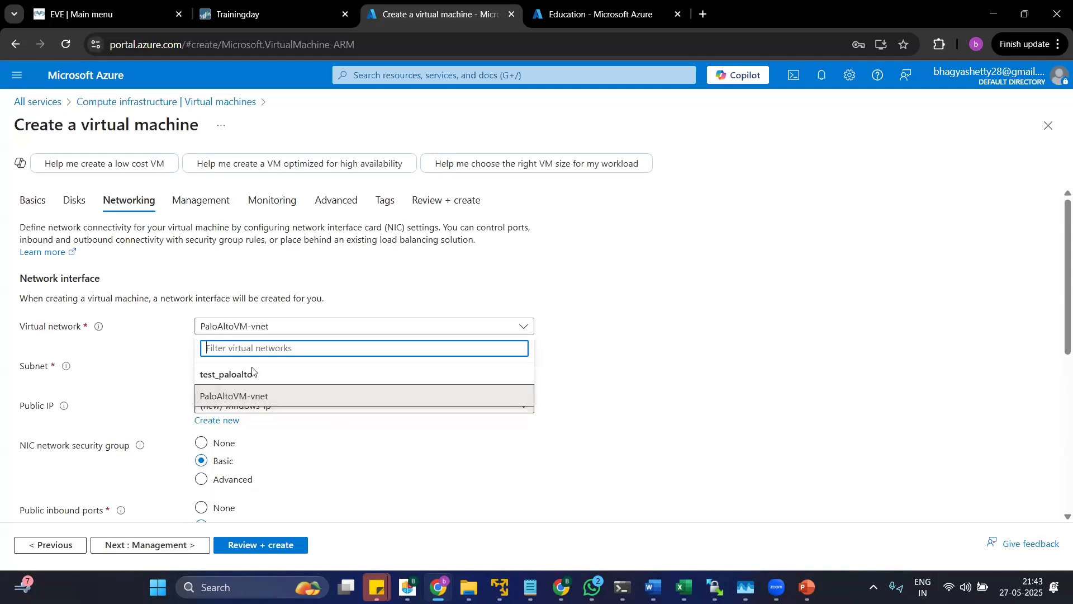
{"action": "left_click", "coordinate": [241, 395]}
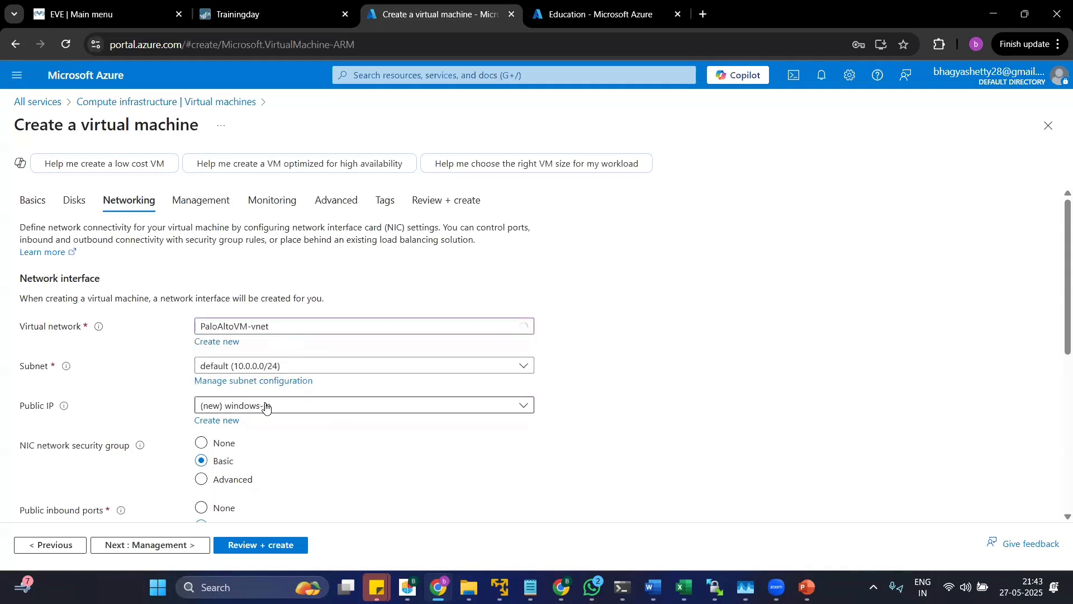
{"action": "left_click", "coordinate": [266, 368]}
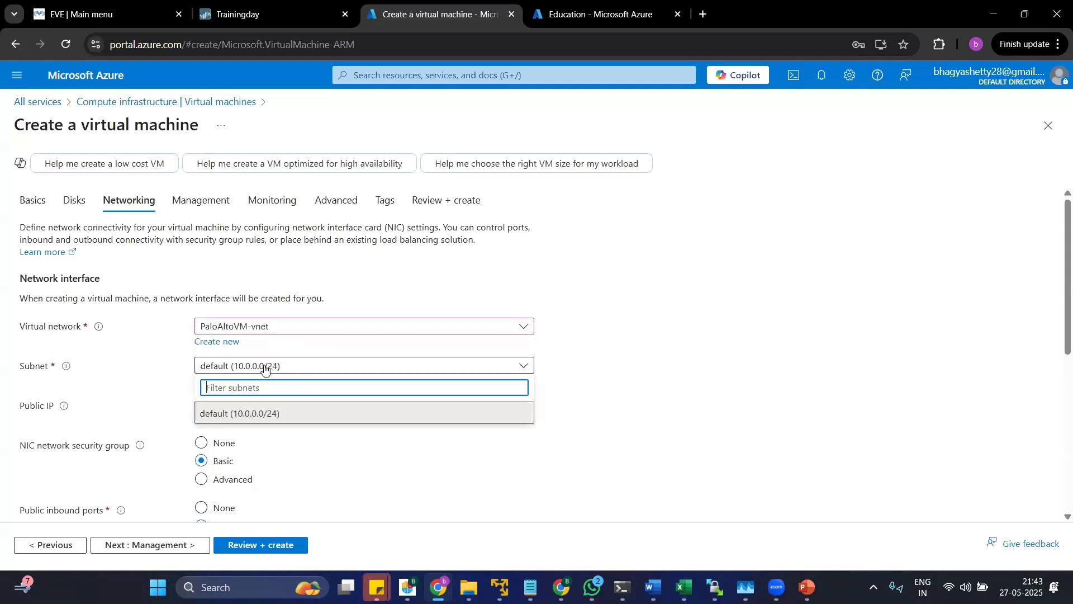
{"action": "left_click", "coordinate": [261, 408]}
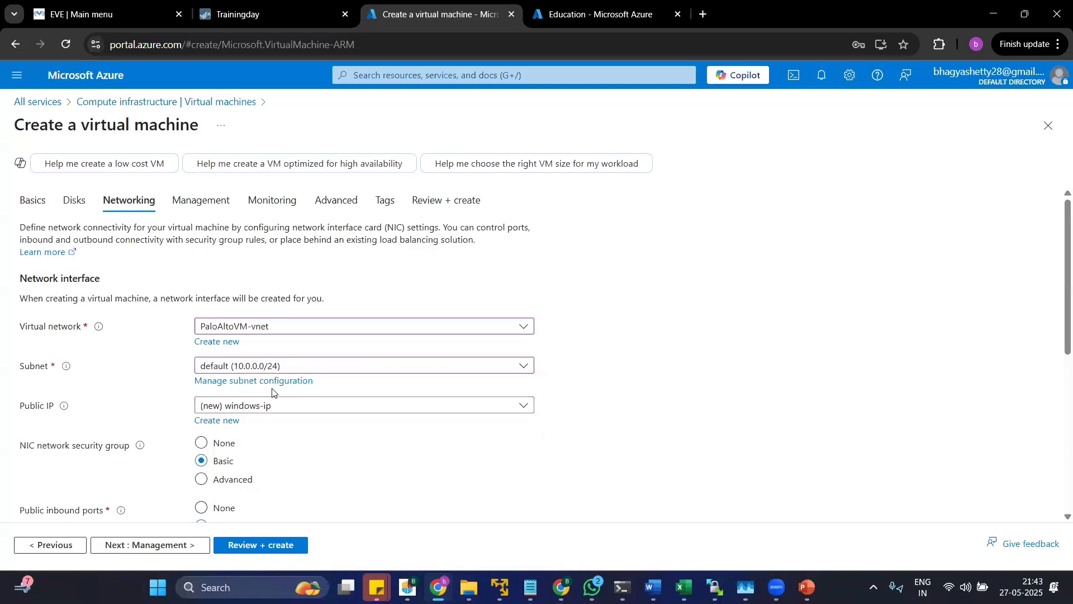
Review the public IP, network security group, inbound port and load balancing settings for the network interface.
{"action": "scroll", "coordinate": [274, 388], "scroll_direction": "down", "scroll_amount": 4}
{"action": "scroll", "coordinate": [268, 398], "scroll_direction": "up", "scroll_amount": 4}
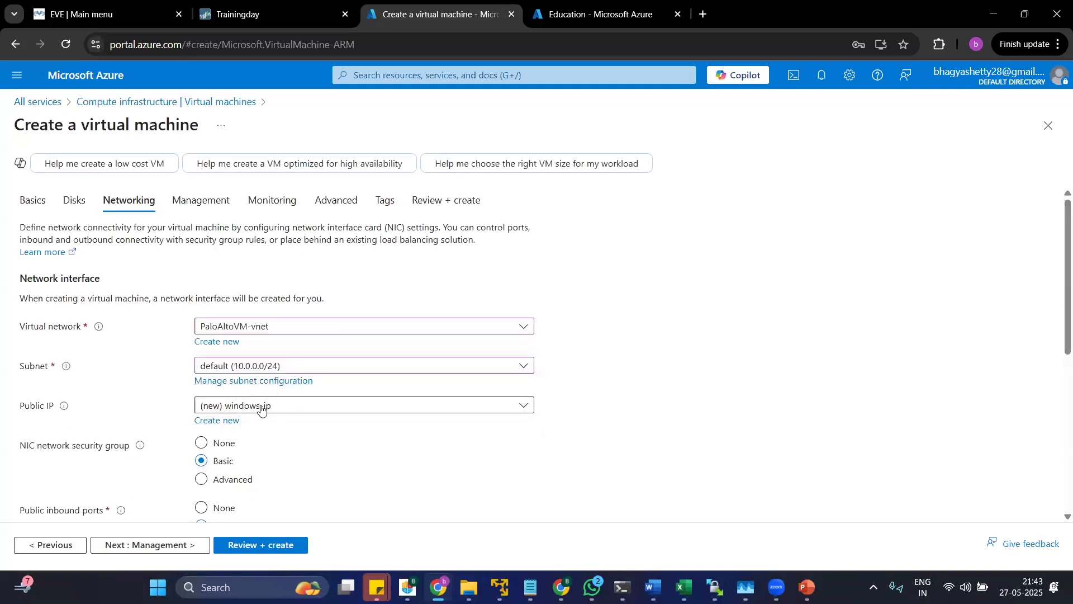
{"action": "left_click", "coordinate": [261, 409]}
{"action": "left_click", "coordinate": [263, 407]}
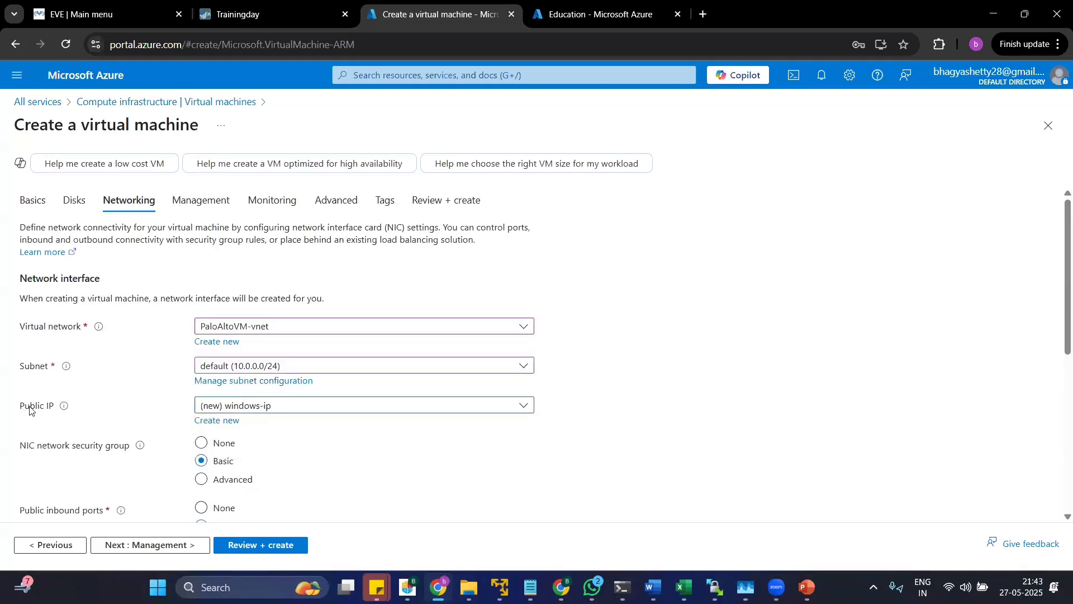
{"action": "scroll", "coordinate": [30, 410], "scroll_direction": "down", "scroll_amount": 4}
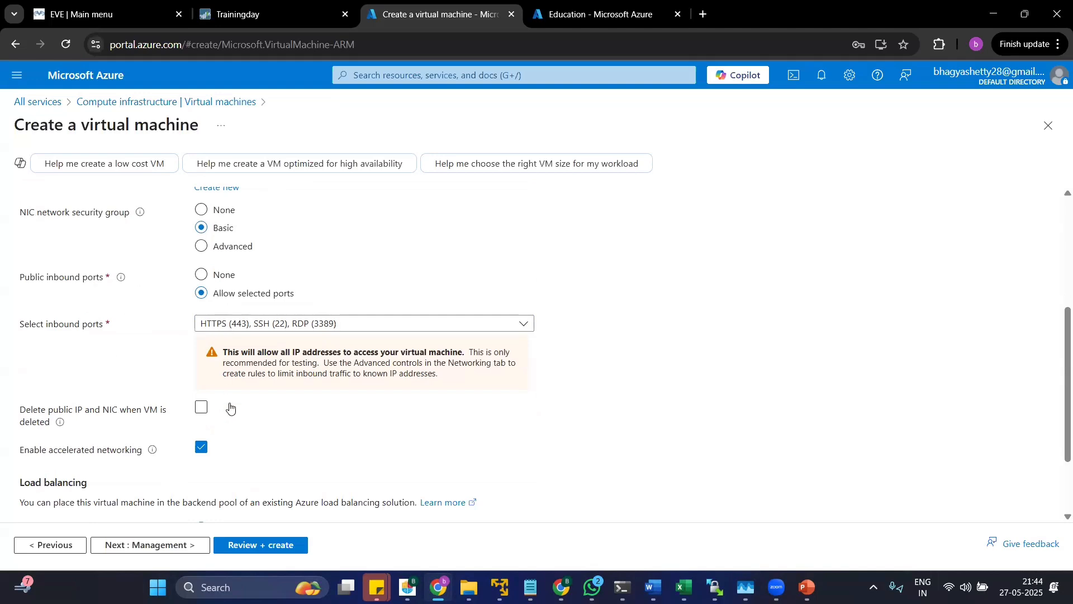
{"action": "scroll", "coordinate": [307, 451], "scroll_direction": "down", "scroll_amount": 2}
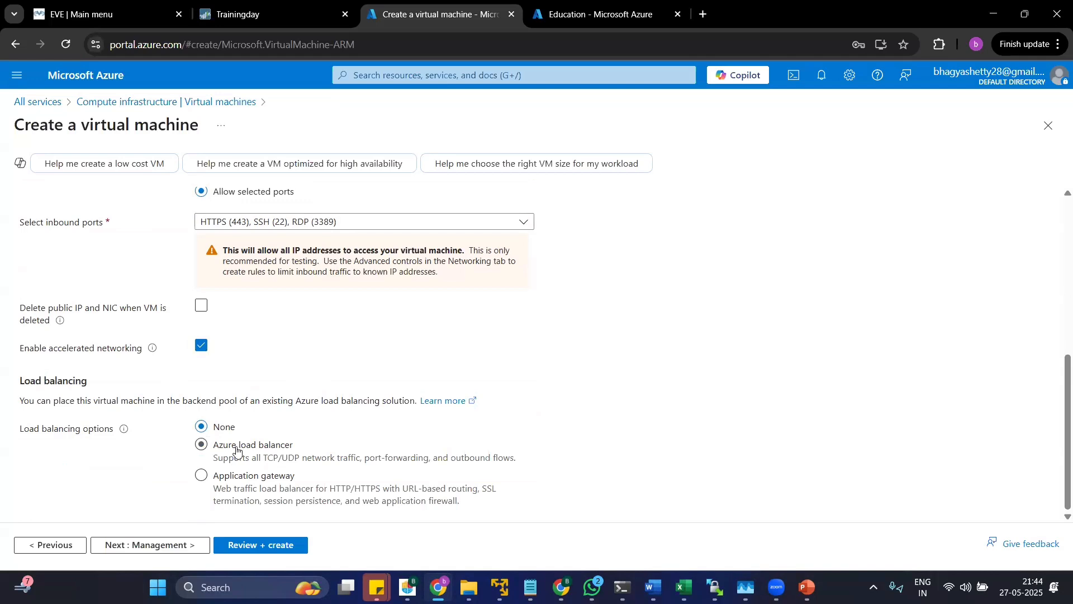
Continue to the management settings and read the Microsoft Defender for Cloud, Microsoft Entra ID and auto-shutdown sections.
{"action": "left_click", "coordinate": [176, 551]}
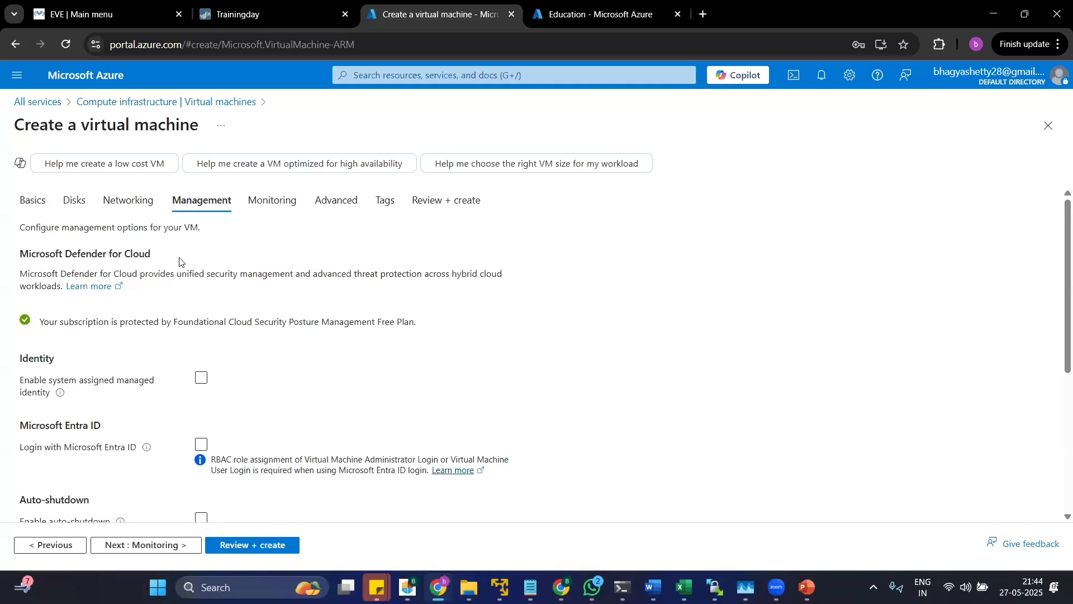
{"action": "left_click_drag", "start_coordinate": [46, 253], "coordinate": [223, 289]}
{"action": "left_click", "coordinate": [259, 352]}
{"action": "left_click_drag", "start_coordinate": [113, 321], "coordinate": [193, 333]}
{"action": "left_click", "coordinate": [235, 356]}
{"action": "scroll", "coordinate": [235, 357], "scroll_direction": "down", "scroll_amount": 4}
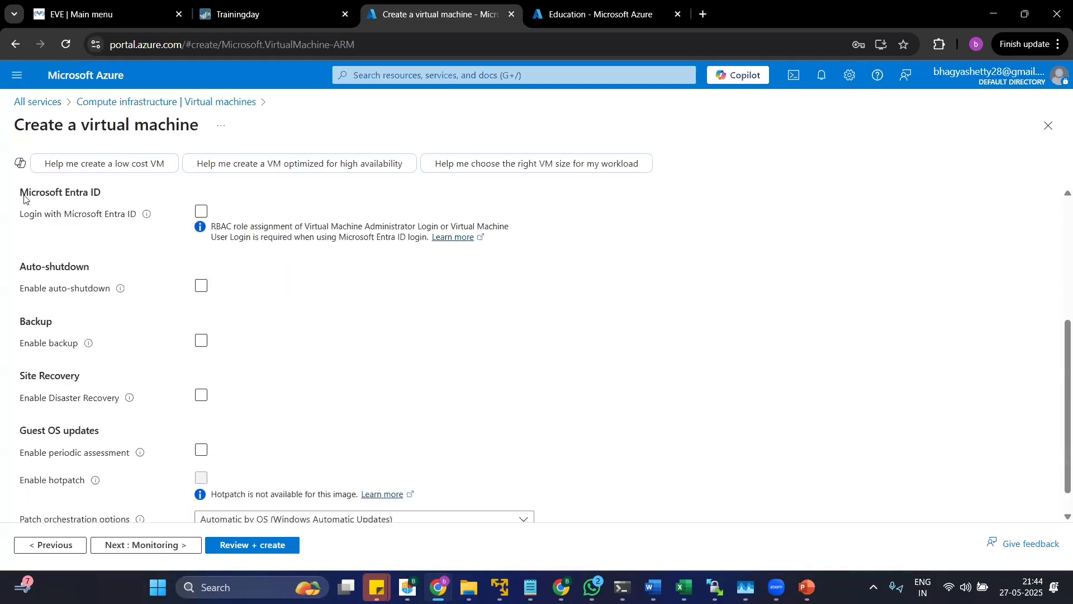
{"action": "left_click_drag", "start_coordinate": [24, 199], "coordinate": [101, 206]}
{"action": "left_click_drag", "start_coordinate": [34, 246], "coordinate": [149, 276]}
{"action": "mouse_move", "coordinate": [148, 275]}
{"action": "left_click", "coordinate": [129, 327]}
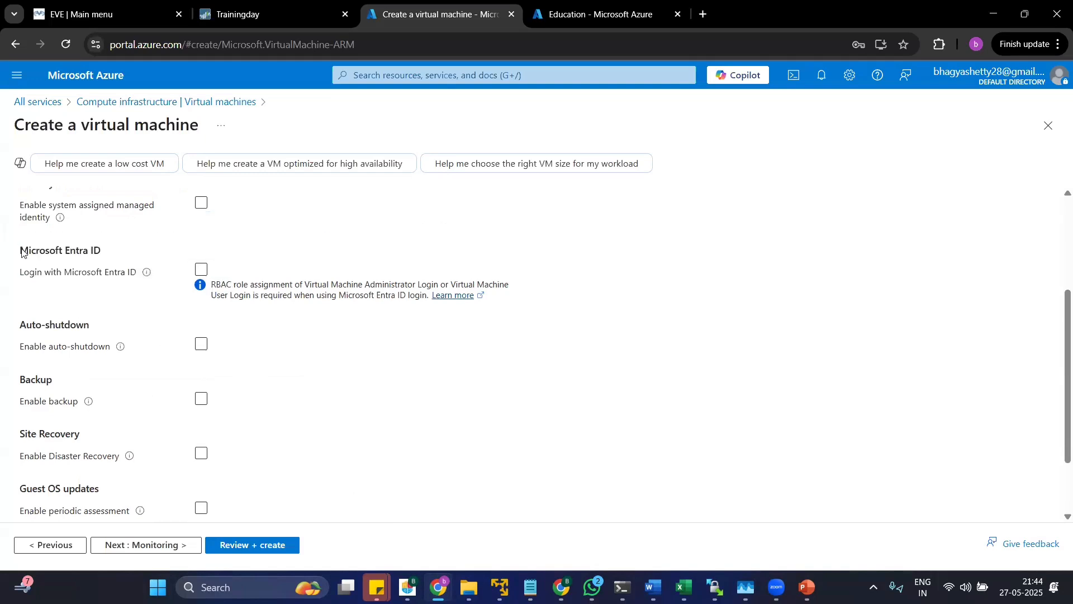
Try enabling login with Microsoft Entra ID in the management settings, and turn that login option off again.
{"action": "left_click_drag", "start_coordinate": [21, 253], "coordinate": [134, 272]}
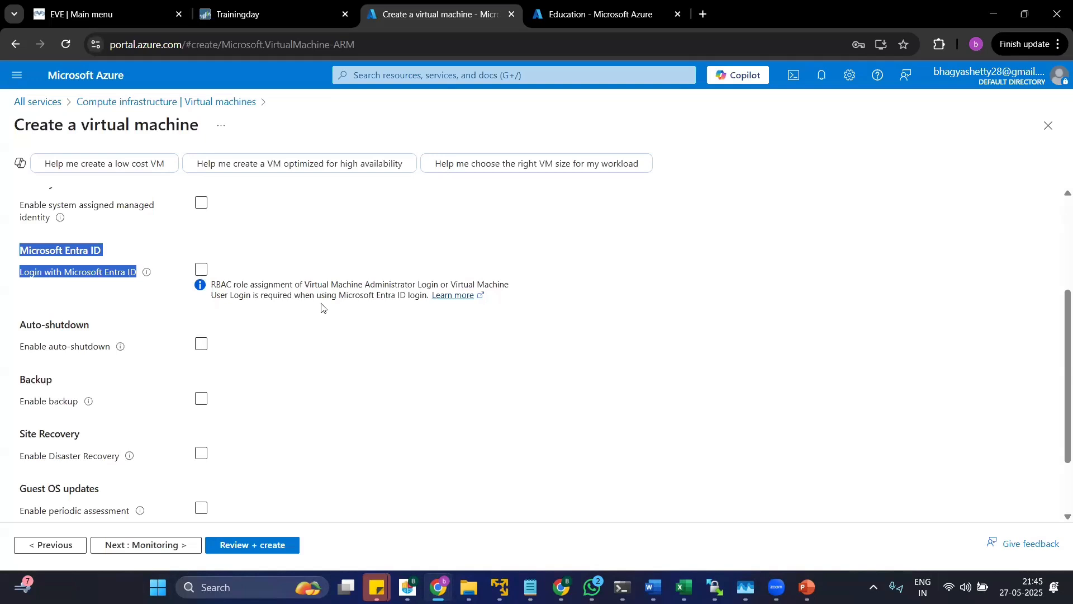
{"action": "left_click", "coordinate": [199, 292]}
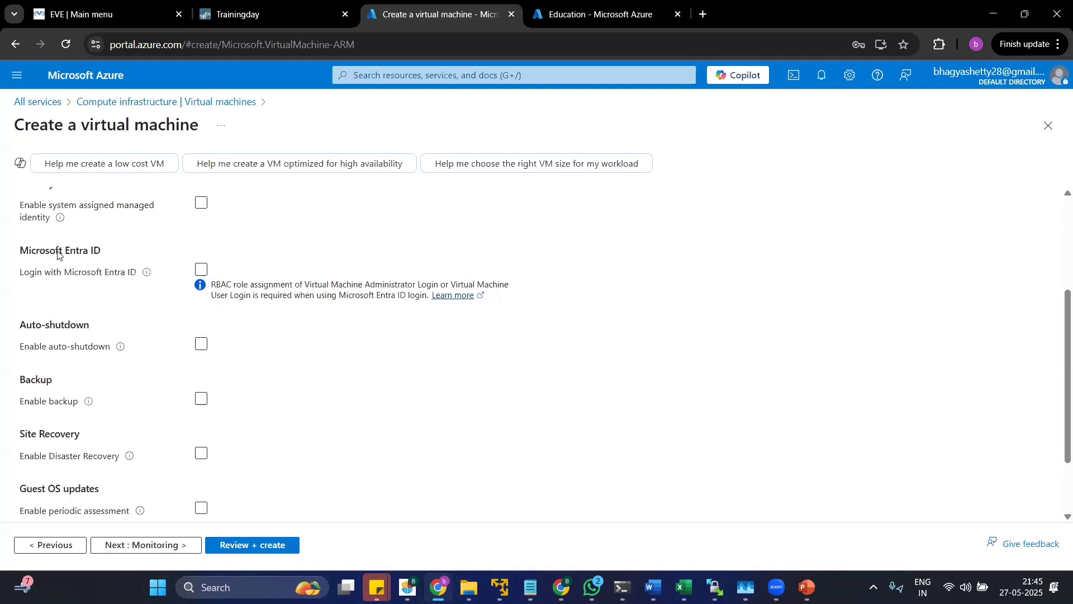
{"action": "left_click_drag", "start_coordinate": [69, 252], "coordinate": [100, 263]}
{"action": "left_click", "coordinate": [102, 275]}
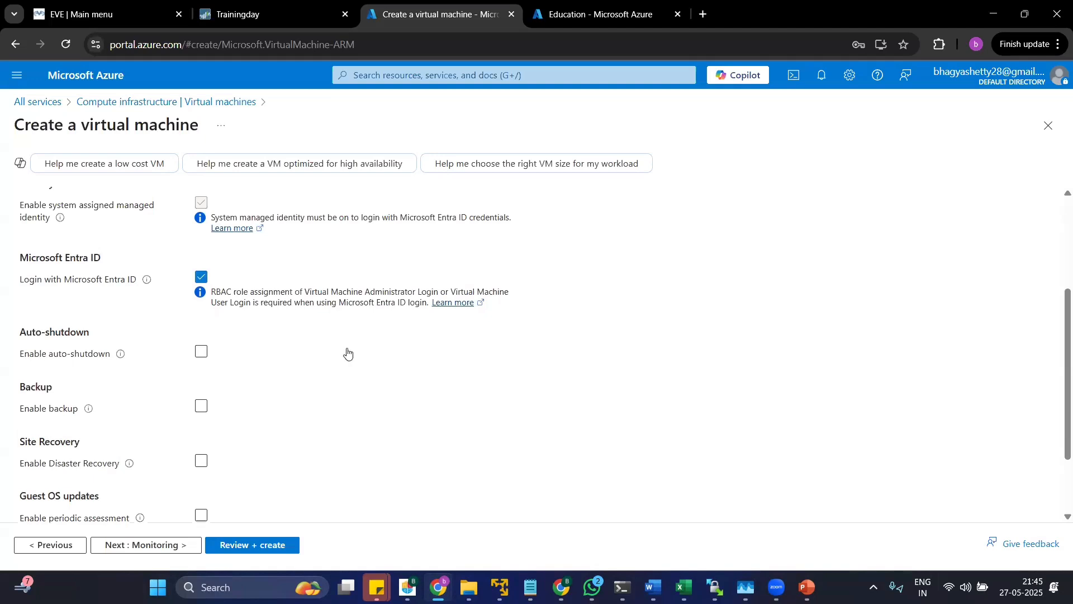
{"action": "left_click", "coordinate": [195, 279]}
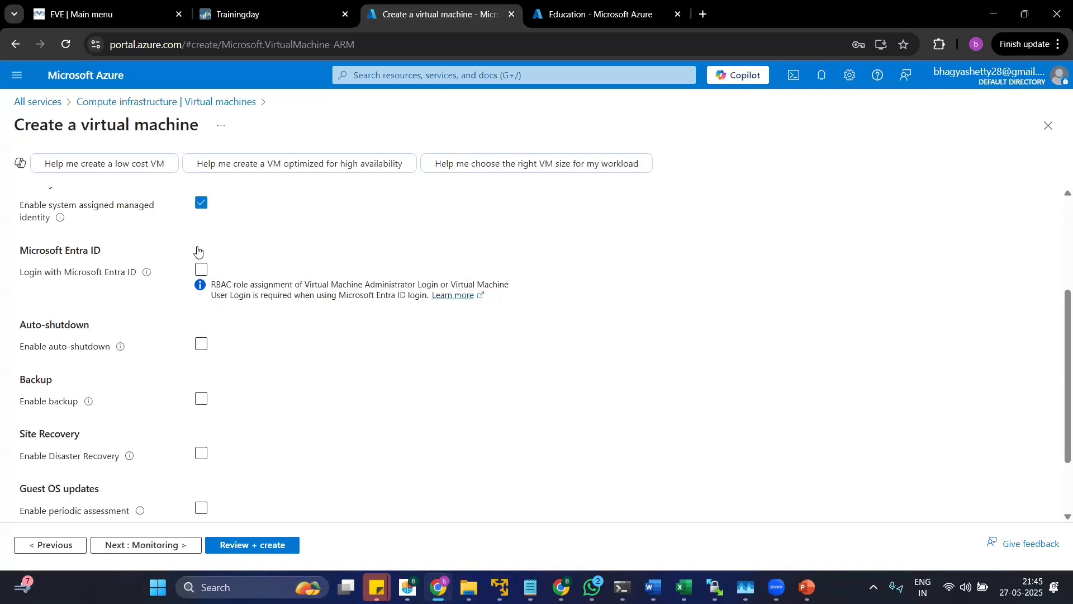
Continue to the monitoring settings, enable recommended alert rules, and close the alert rule setup without saving.
{"action": "scroll", "coordinate": [43, 431], "scroll_direction": "down", "scroll_amount": 2}
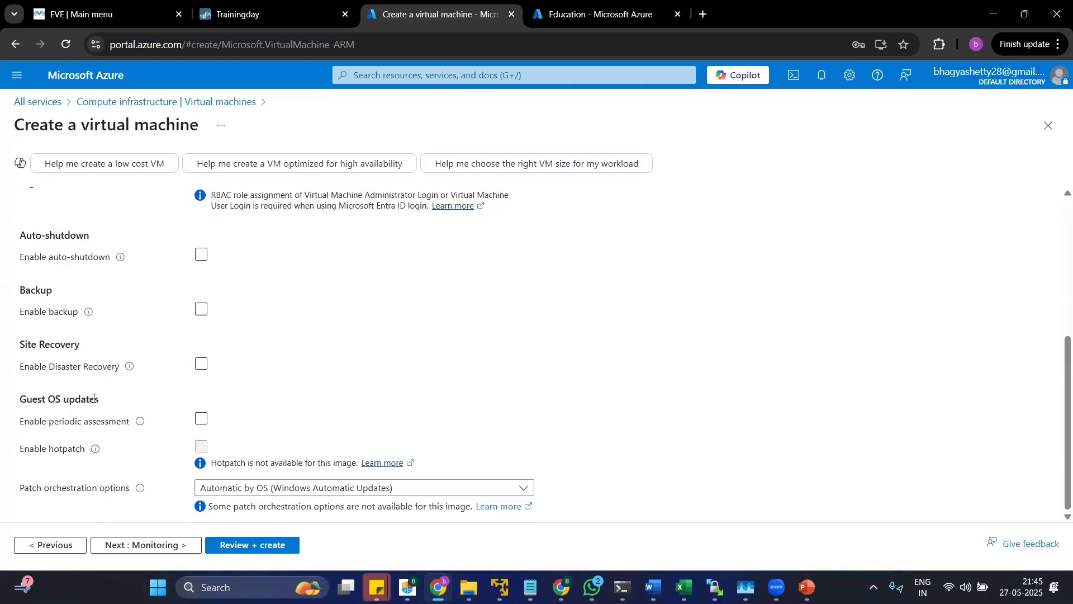
{"action": "left_click", "coordinate": [167, 545]}
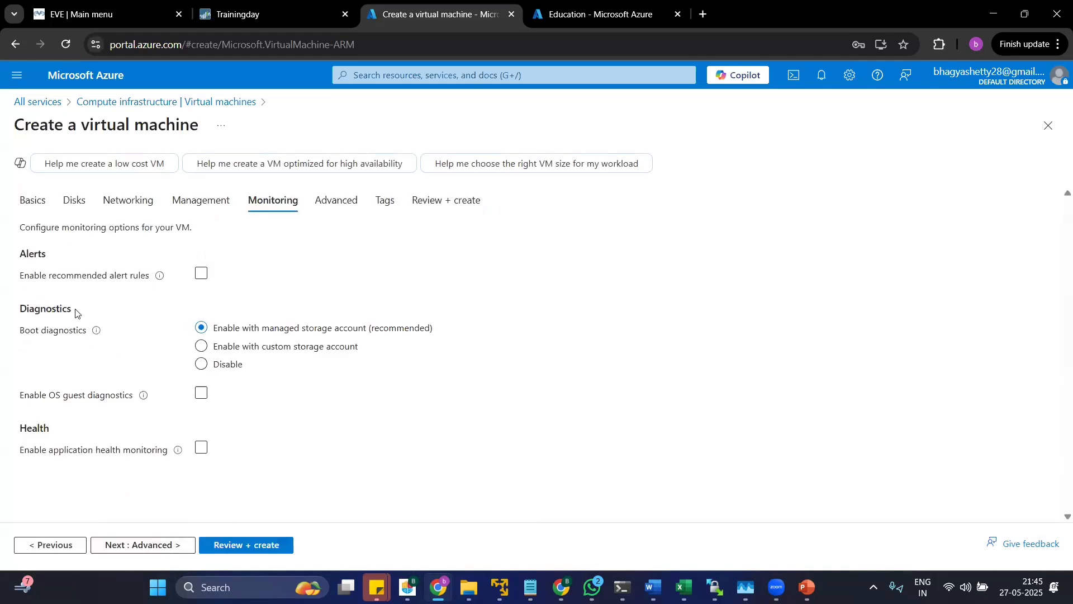
{"action": "left_click", "coordinate": [201, 274]}
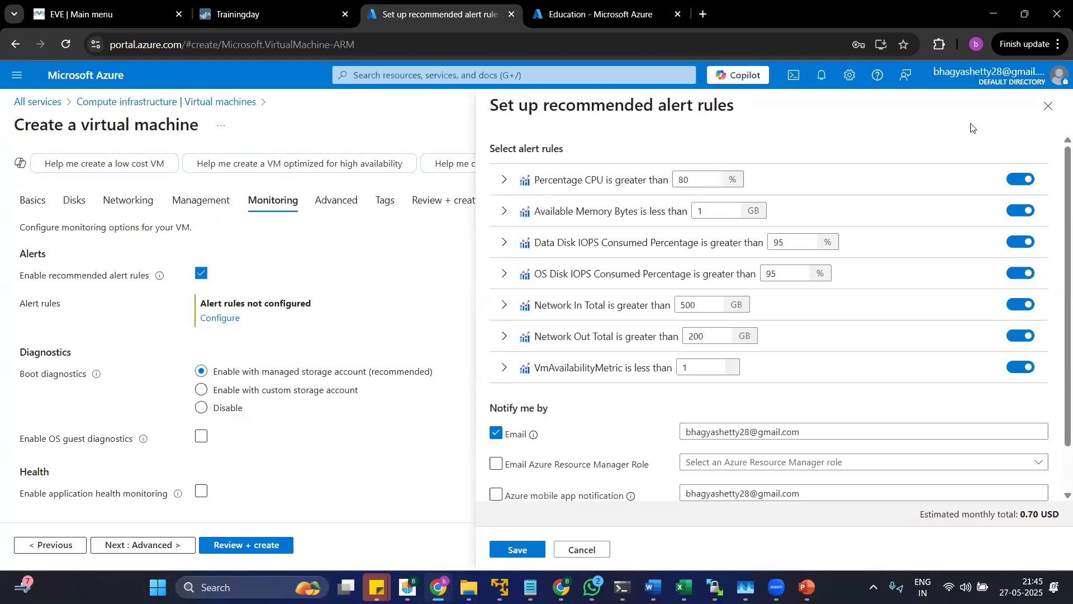
{"action": "left_click", "coordinate": [1048, 106]}
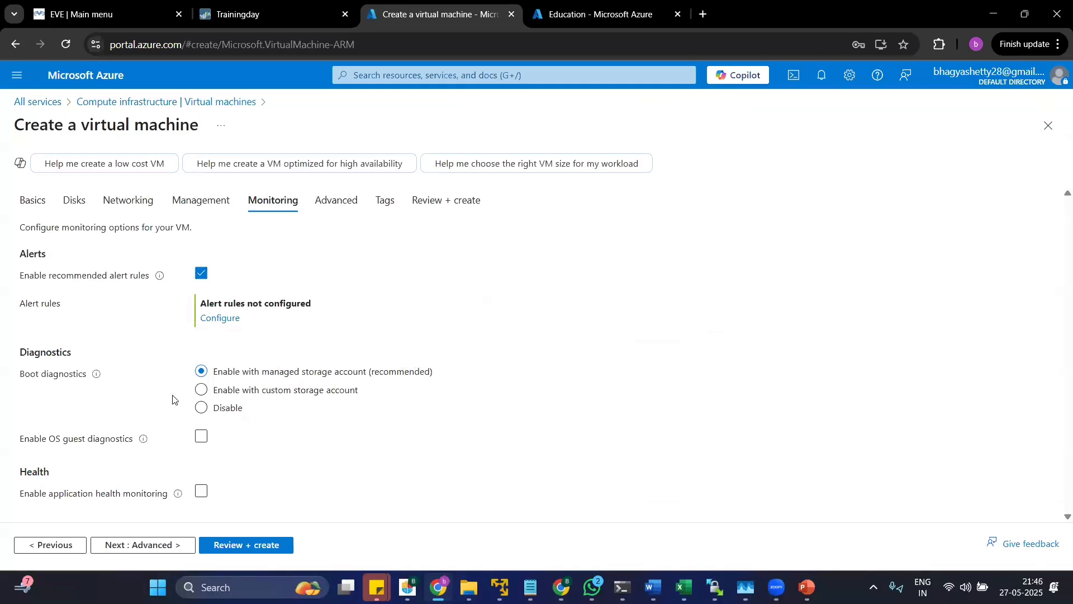
Look through the advanced and tags settings without adding anything, and continue to the final review.
{"action": "left_click", "coordinate": [181, 551]}
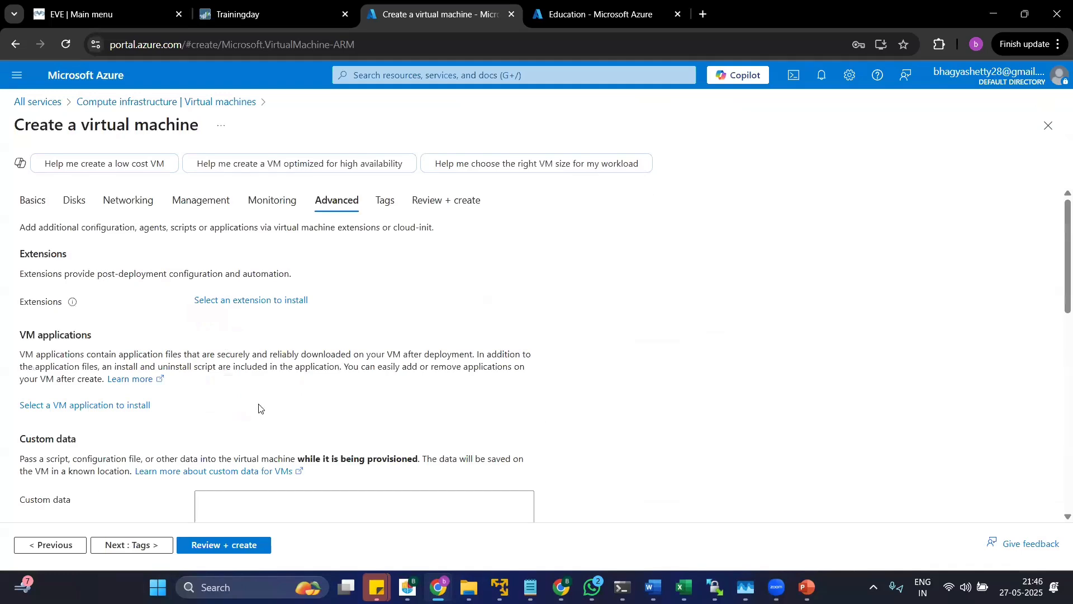
{"action": "scroll", "coordinate": [249, 409], "scroll_direction": "down", "scroll_amount": 10}
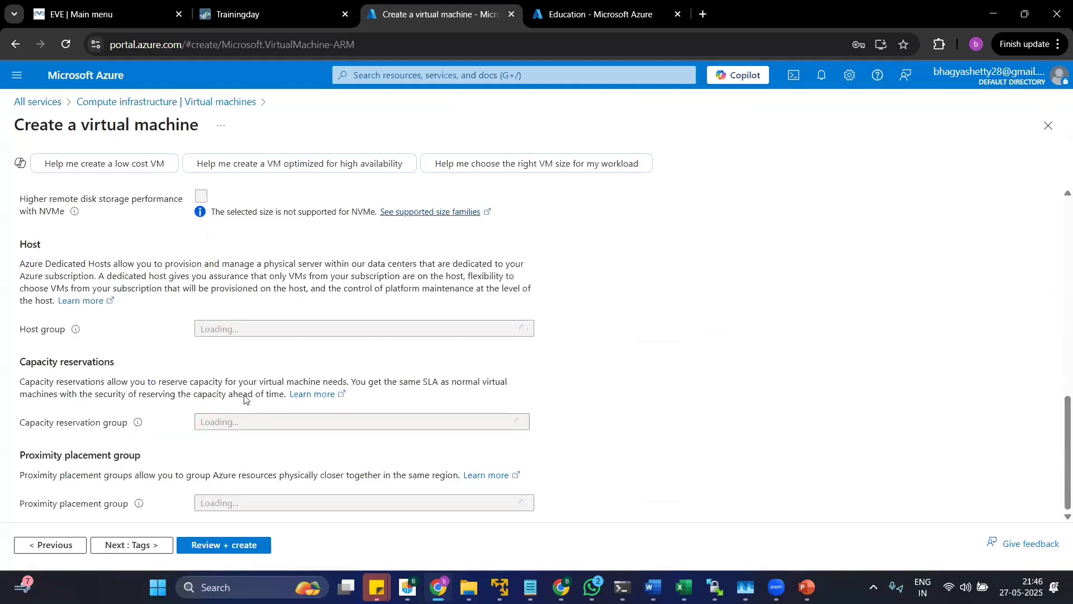
{"action": "scroll", "coordinate": [244, 396], "scroll_direction": "up", "scroll_amount": 10}
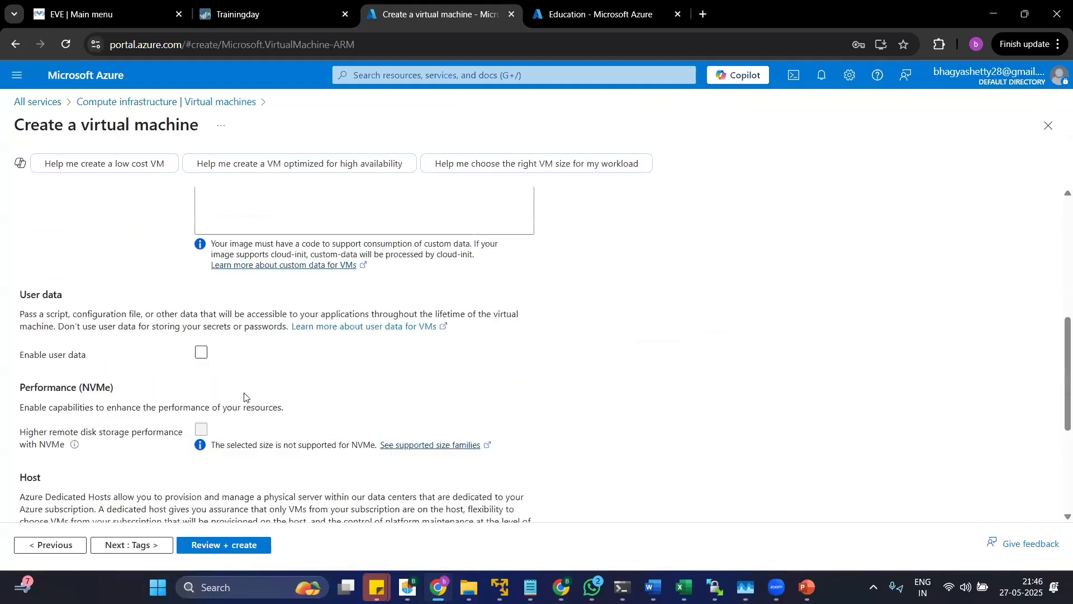
{"action": "left_click", "coordinate": [149, 546]}
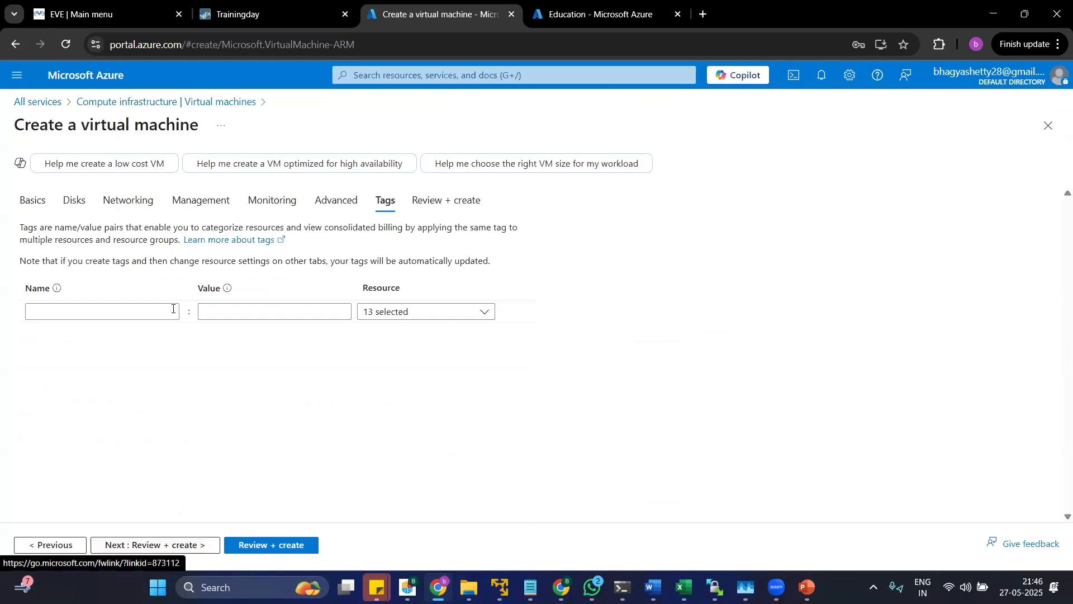
{"action": "left_click", "coordinate": [155, 311]}
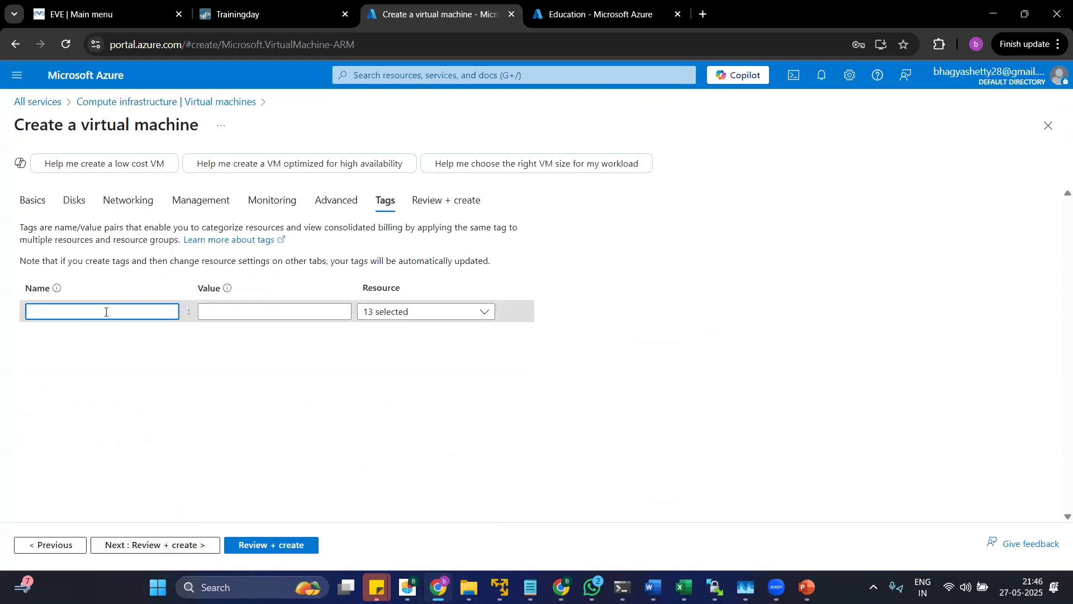
{"action": "left_click", "coordinate": [159, 542]}
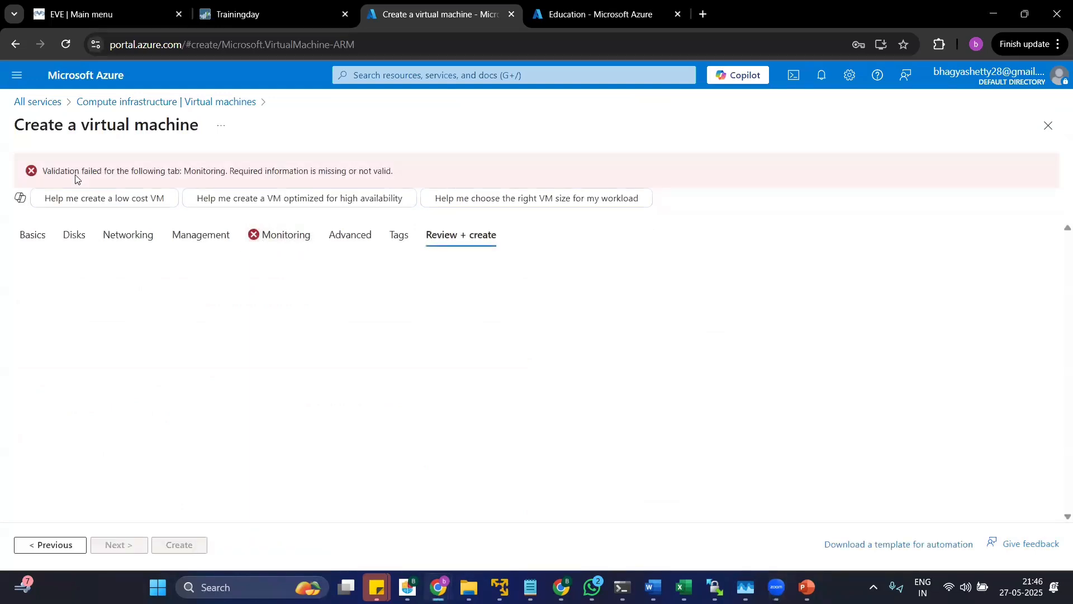
Return to the monitoring settings, turn off the recommended alert rules, and run the review validation again.
{"action": "left_click_drag", "start_coordinate": [47, 171], "coordinate": [178, 172]}
{"action": "left_click", "coordinate": [277, 237]}
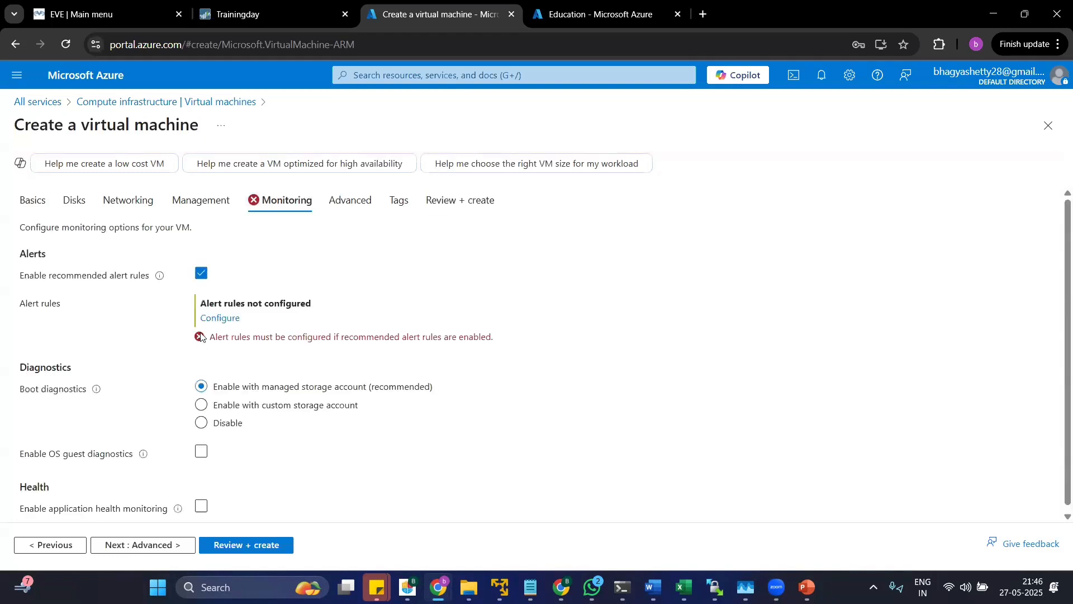
{"action": "left_click", "coordinate": [217, 321]}
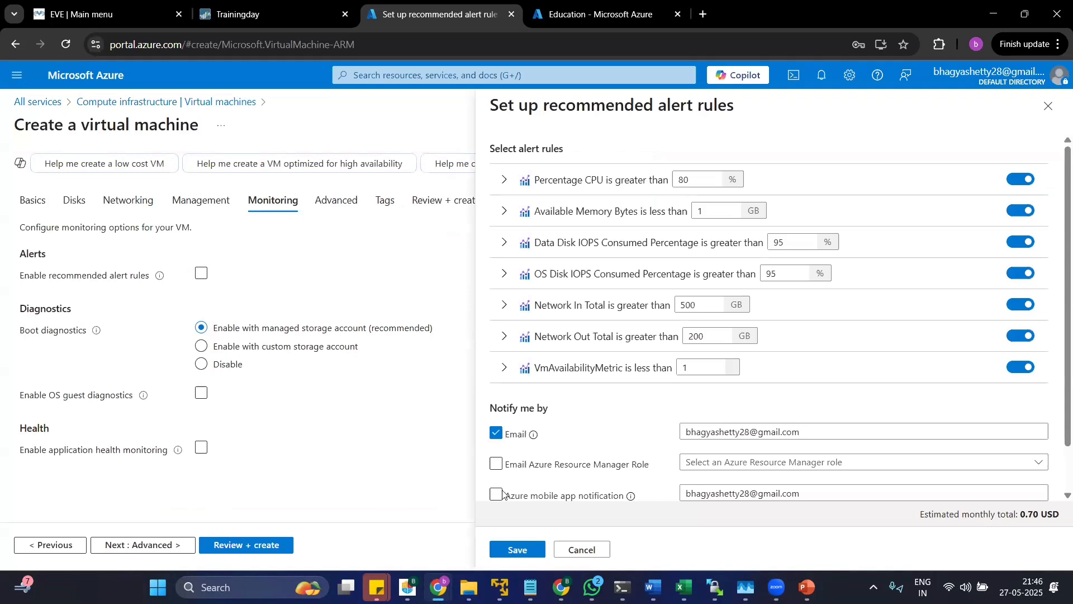
{"action": "left_click", "coordinate": [587, 552]}
{"action": "left_click", "coordinate": [260, 550]}
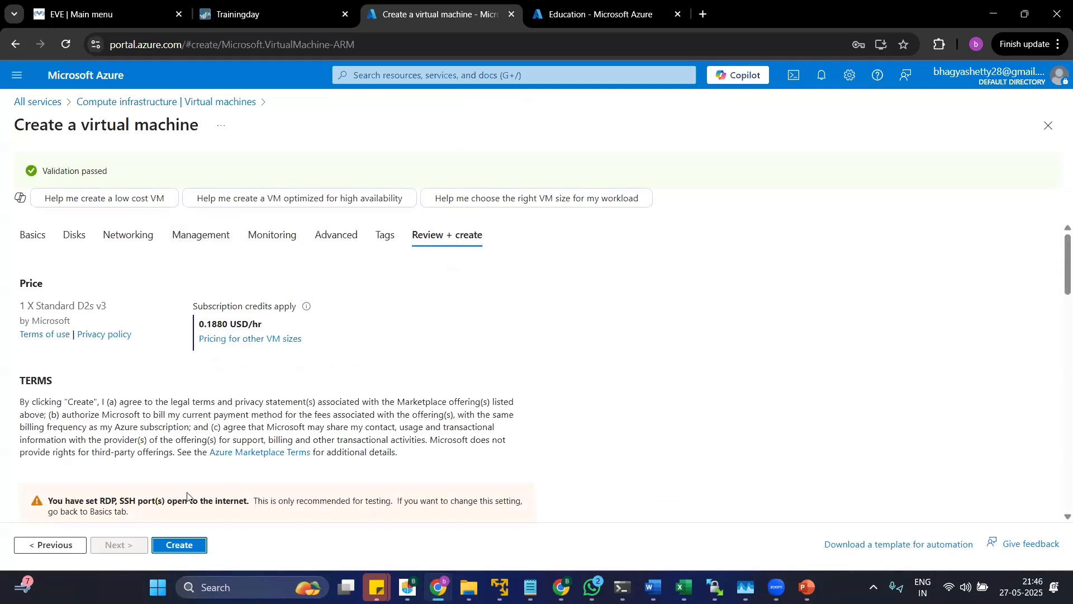
Examine the review page's notice about the open RDP and SSH ports and the Basics summary.
{"action": "scroll", "coordinate": [163, 473], "scroll_direction": "down", "scroll_amount": 4}
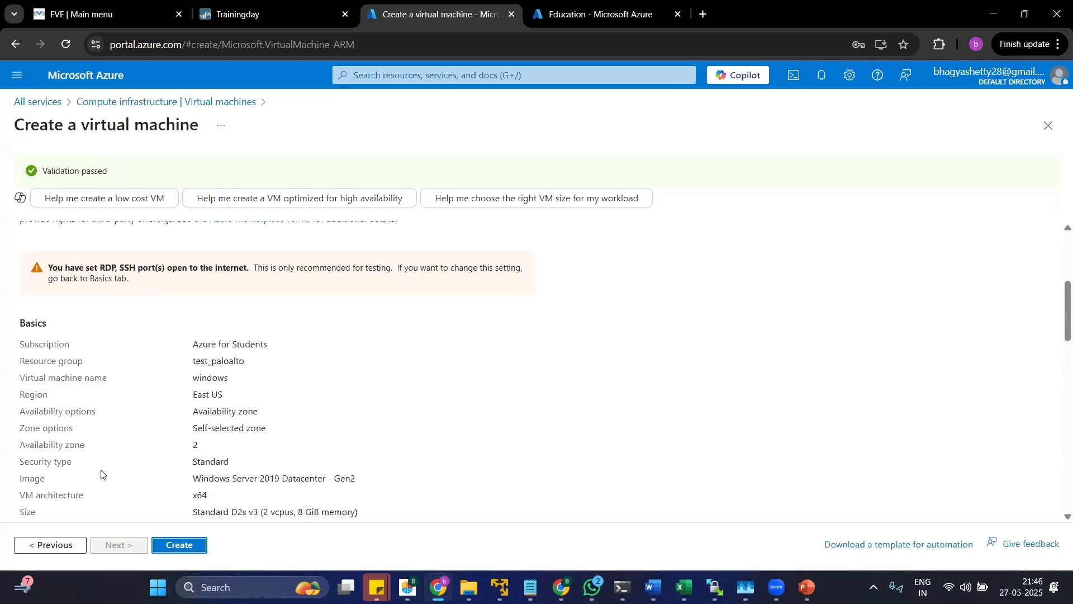
{"action": "scroll", "coordinate": [104, 358], "scroll_direction": "up", "scroll_amount": 4}
{"action": "scroll", "coordinate": [92, 446], "scroll_direction": "down", "scroll_amount": 4}
{"action": "left_click_drag", "start_coordinate": [98, 270], "coordinate": [153, 288]}
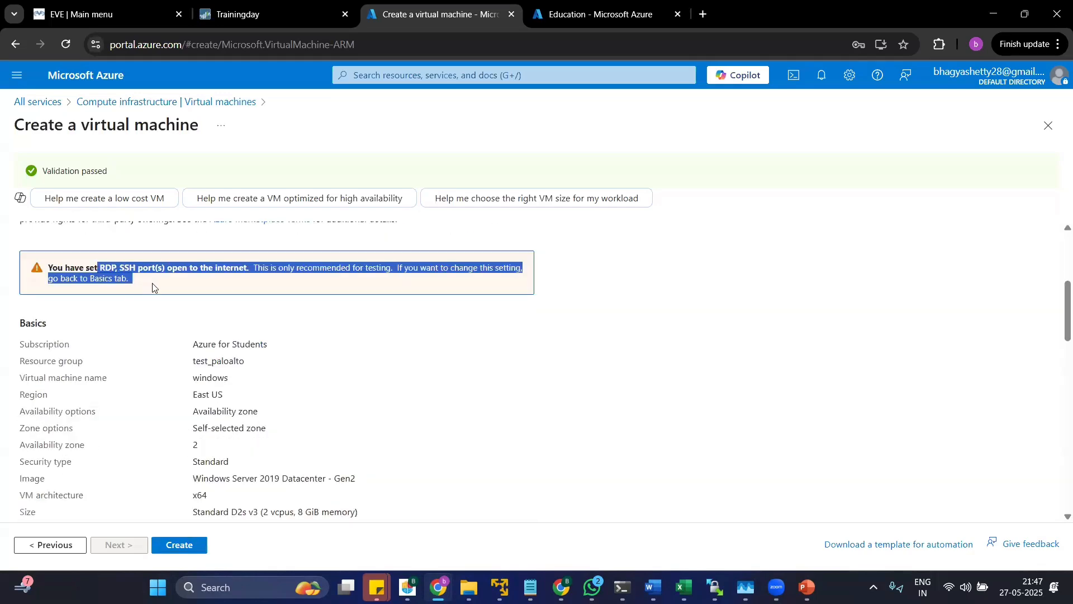
{"action": "left_click", "coordinate": [120, 288]}
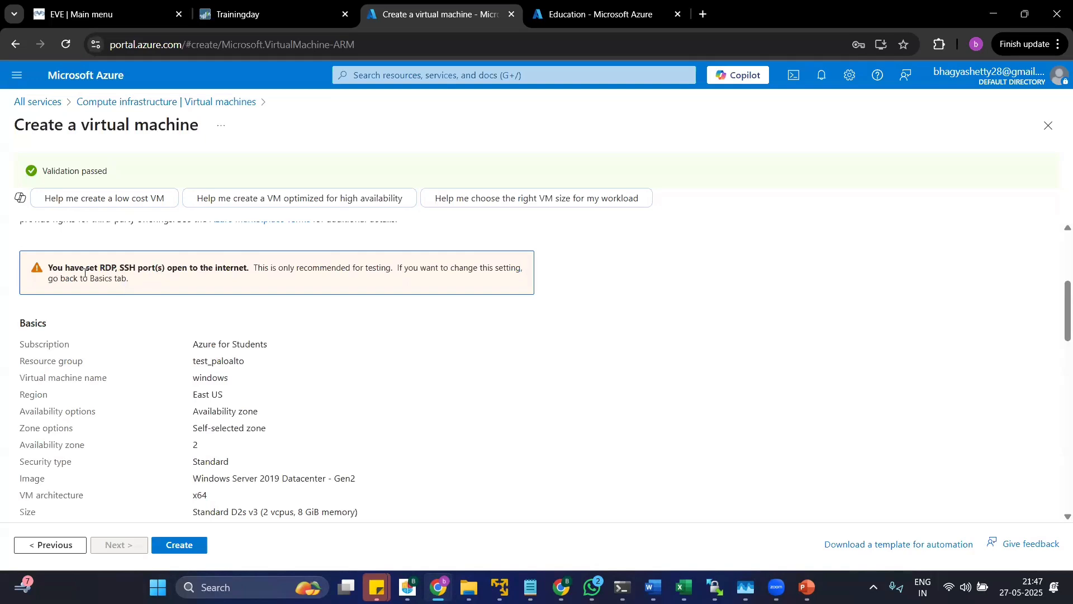
{"action": "left_click_drag", "start_coordinate": [132, 280], "coordinate": [56, 268]}
{"action": "left_click", "coordinate": [136, 270]}
Create the windows virtual machine and open the notifications to follow its deployment.
{"action": "scroll", "coordinate": [195, 436], "scroll_direction": "down", "scroll_amount": 8}
{"action": "left_click", "coordinate": [168, 552]}
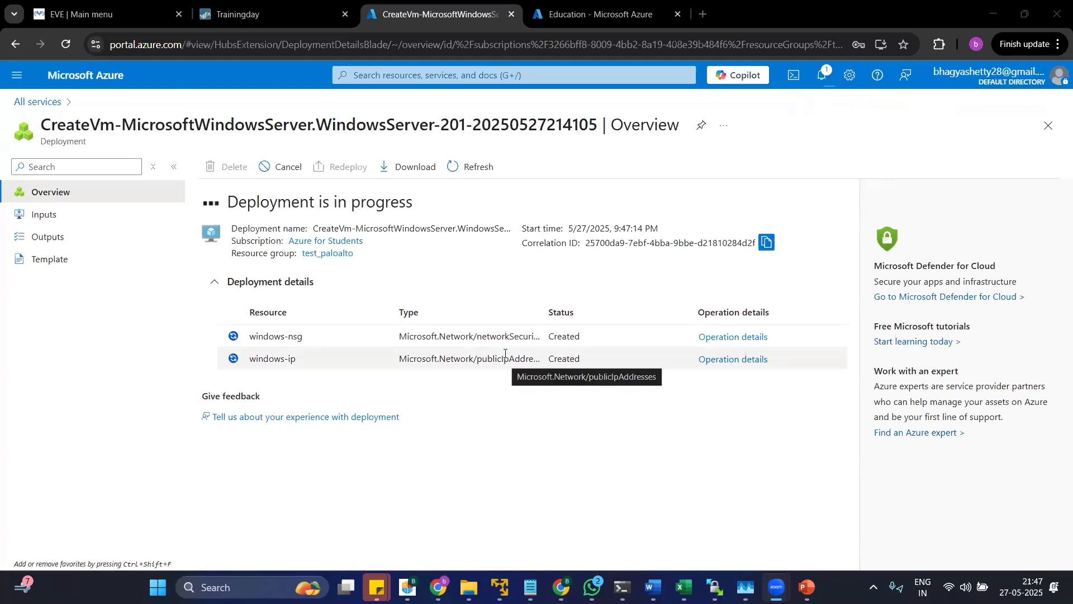
{"action": "left_click", "coordinate": [822, 75]}
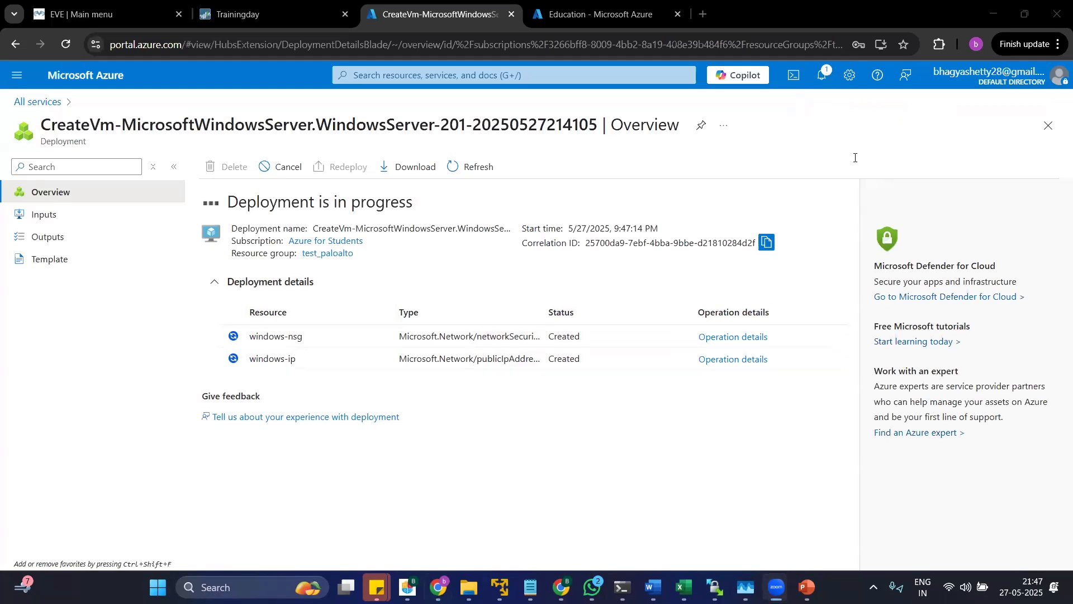
{"action": "left_click", "coordinate": [826, 182]}
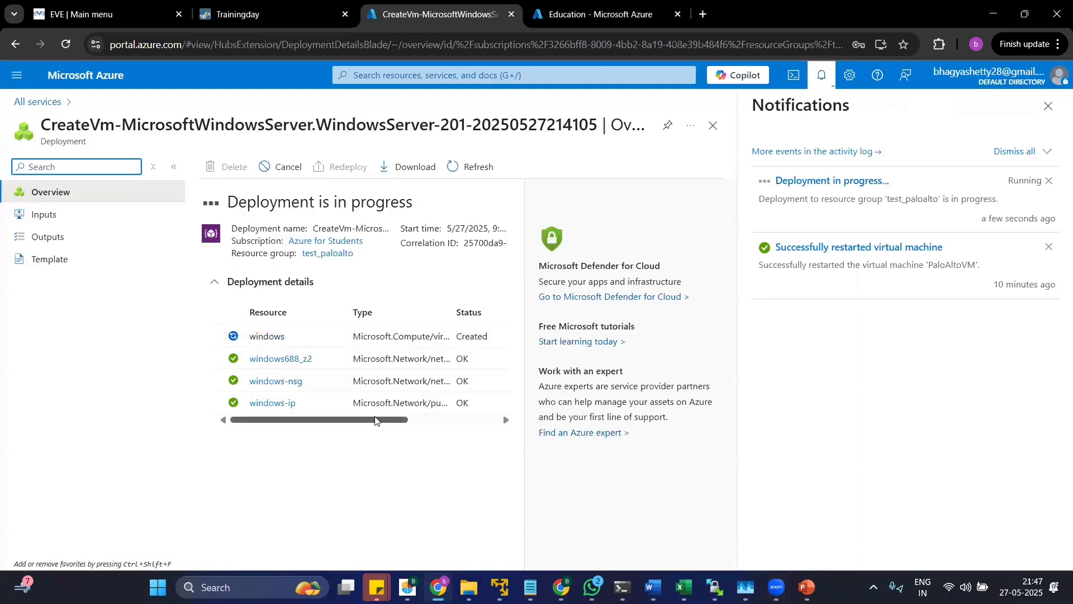
Open the deployed windows virtual machine's overview, and follow the link back to its deployment overview.
{"action": "left_click_drag", "start_coordinate": [375, 420], "coordinate": [264, 421]}
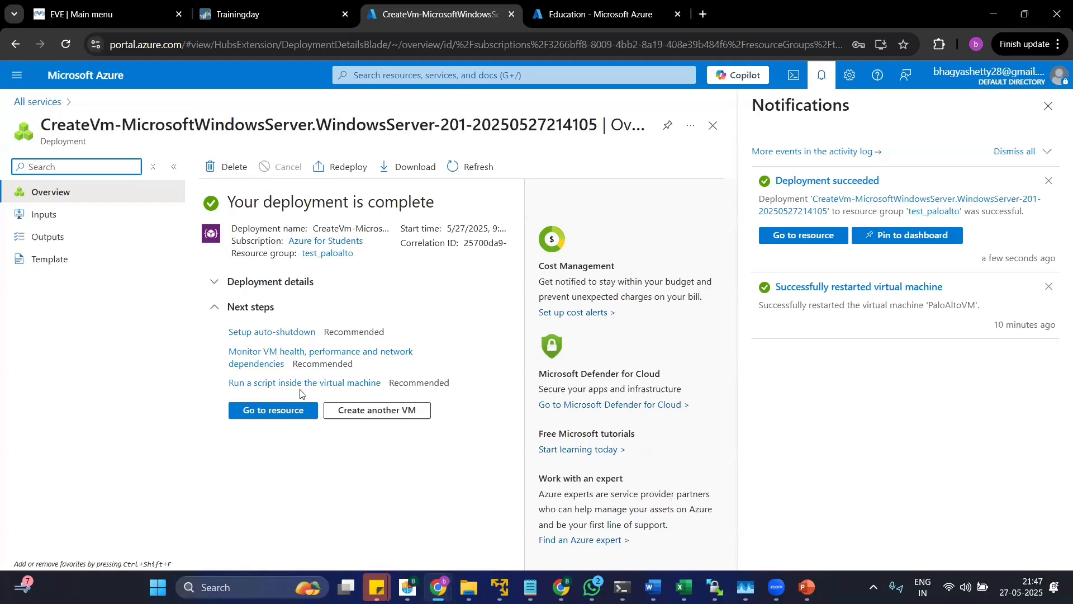
{"action": "left_click", "coordinate": [287, 410]}
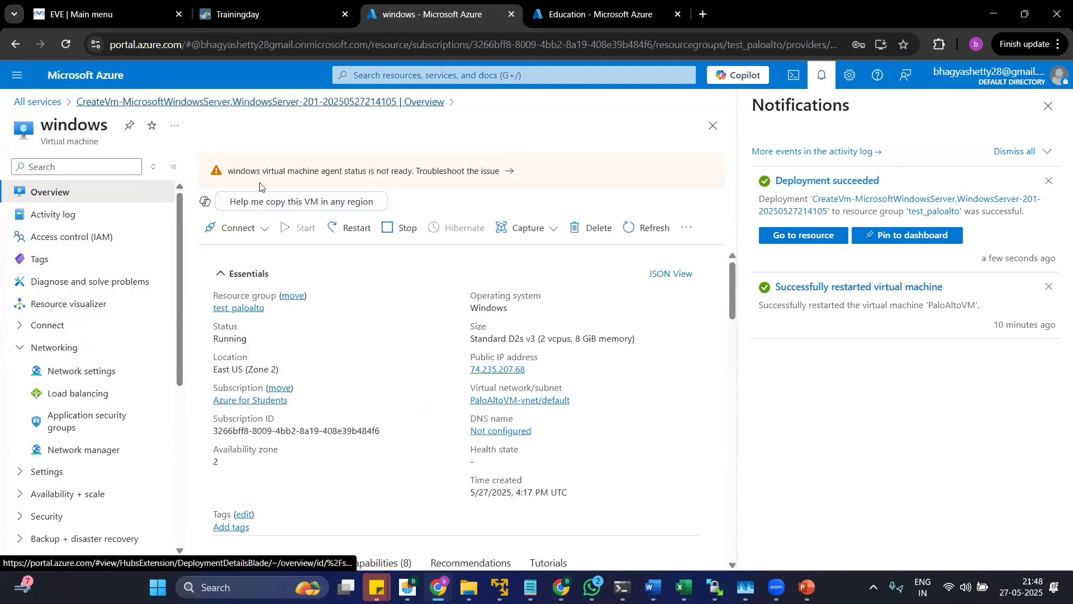
{"action": "left_click", "coordinate": [286, 103]}
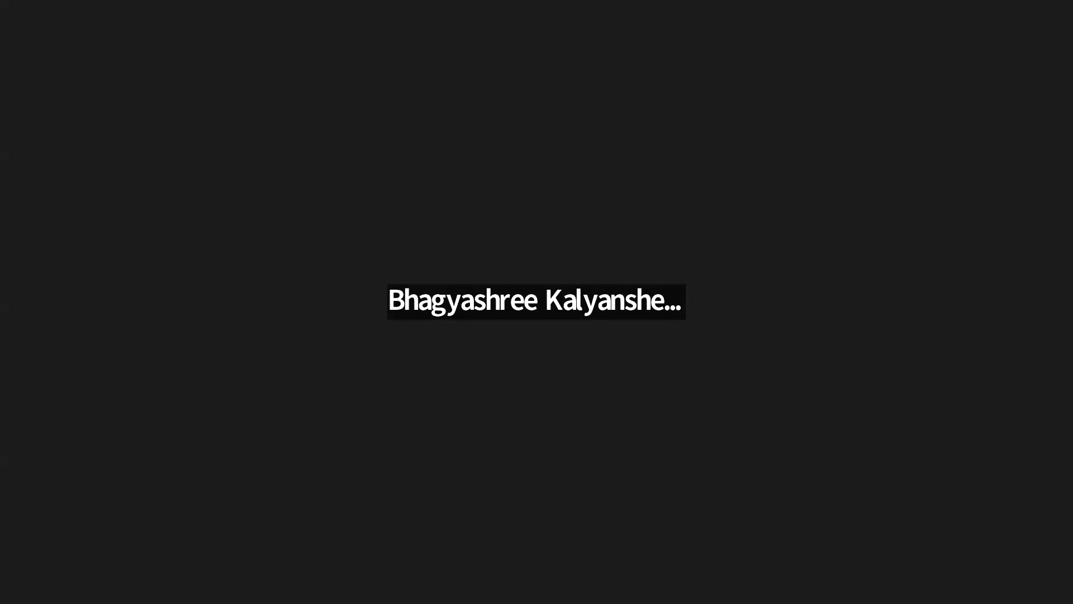